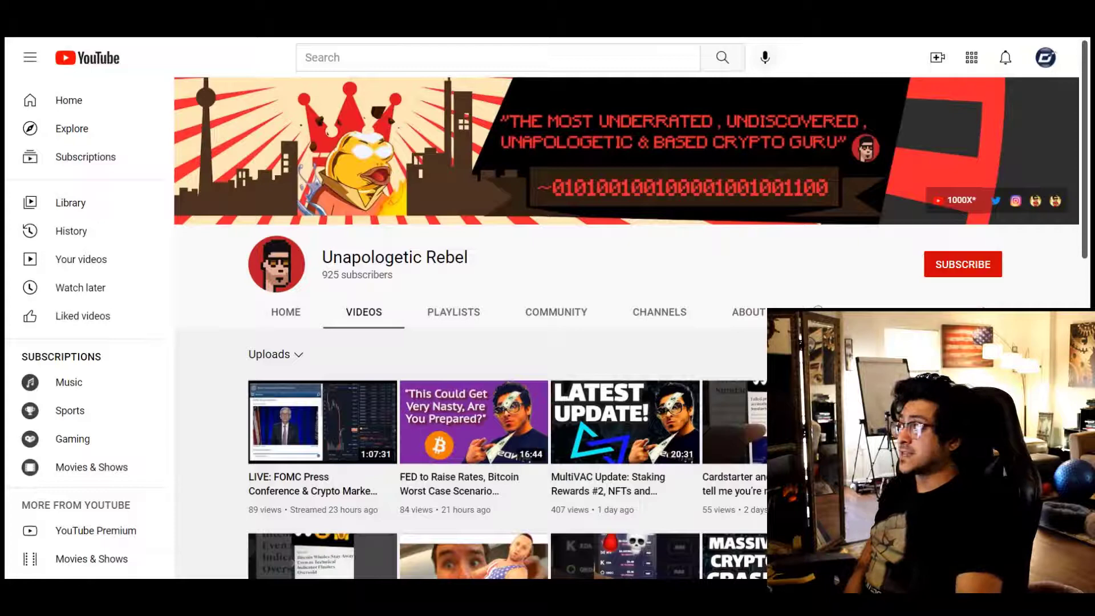
Step: View the channel's Twitter profile and return to its YouTube videos page
{"action": "key", "text": "ctrl+Tab"}
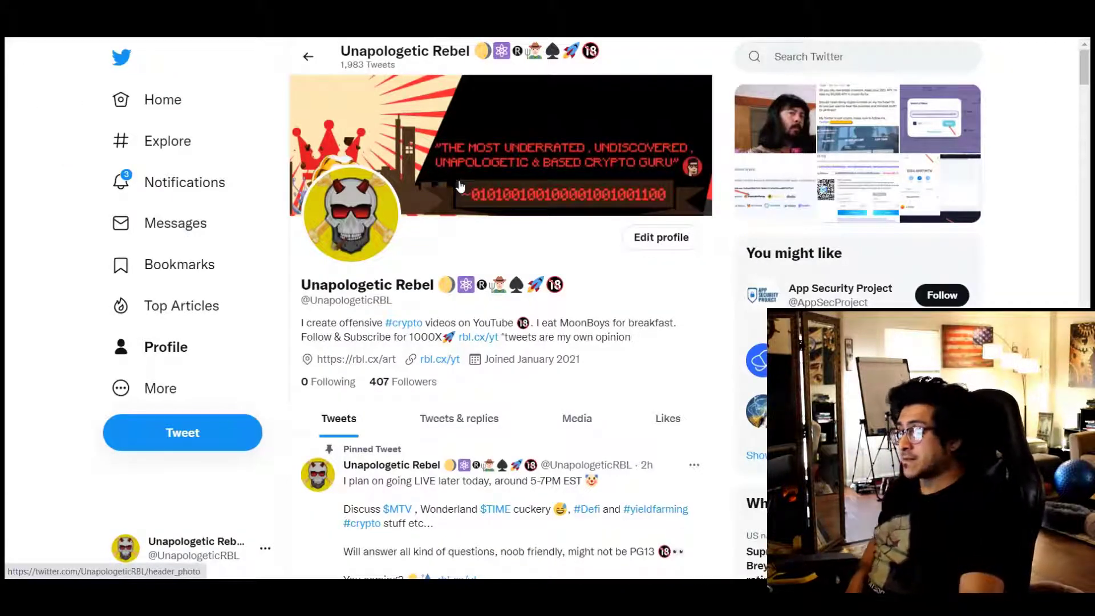
{"action": "key", "text": "ctrl+Tab"}
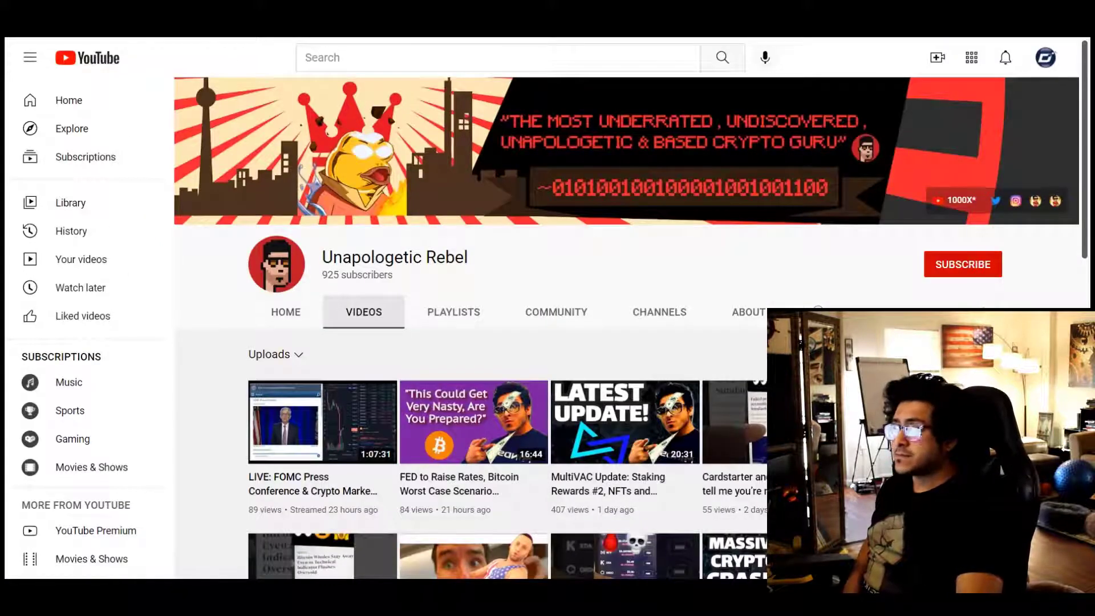
Step: Switch to BotGhost's Premium page and compare the Single Bot plans with the Unlimited Bots plans
{"action": "key", "text": "ctrl+Tab"}
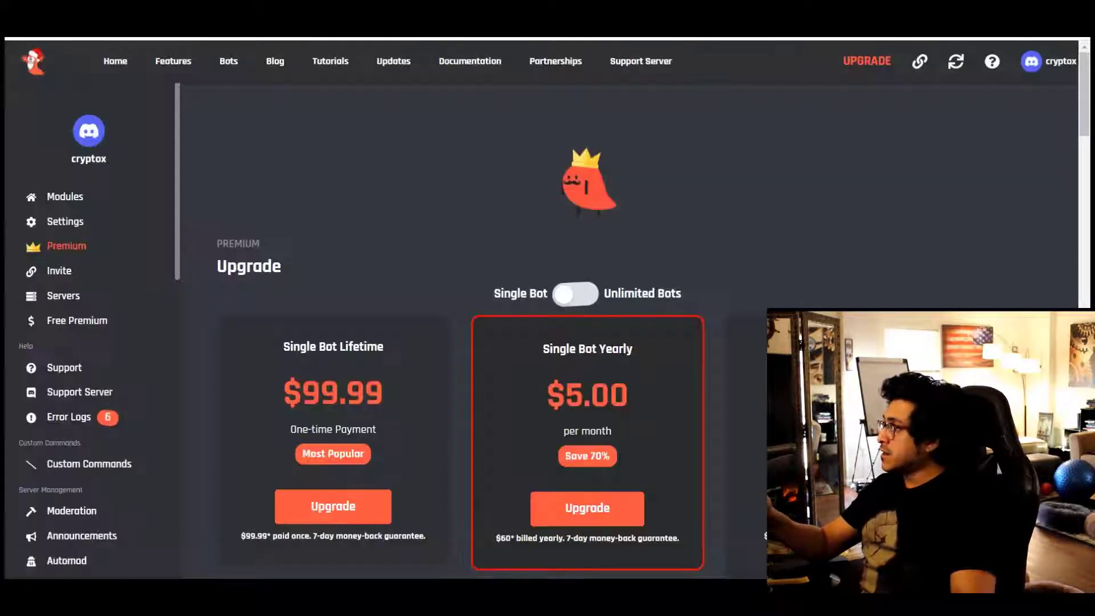
{"action": "scroll", "coordinate": [344, 181], "scroll_direction": "down", "scroll_amount": 3}
{"action": "scroll", "coordinate": [365, 206], "scroll_direction": "up", "scroll_amount": 3}
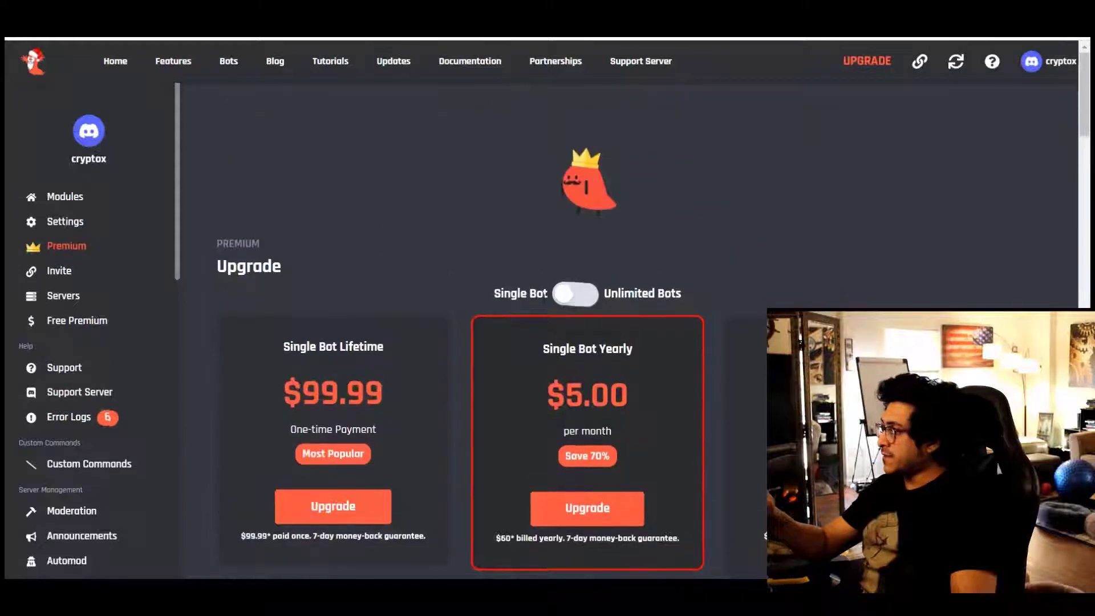
{"action": "left_click", "coordinate": [575, 280]}
{"action": "scroll", "coordinate": [428, 291], "scroll_direction": "down", "scroll_amount": 1}
{"action": "scroll", "coordinate": [428, 292], "scroll_direction": "down", "scroll_amount": 1}
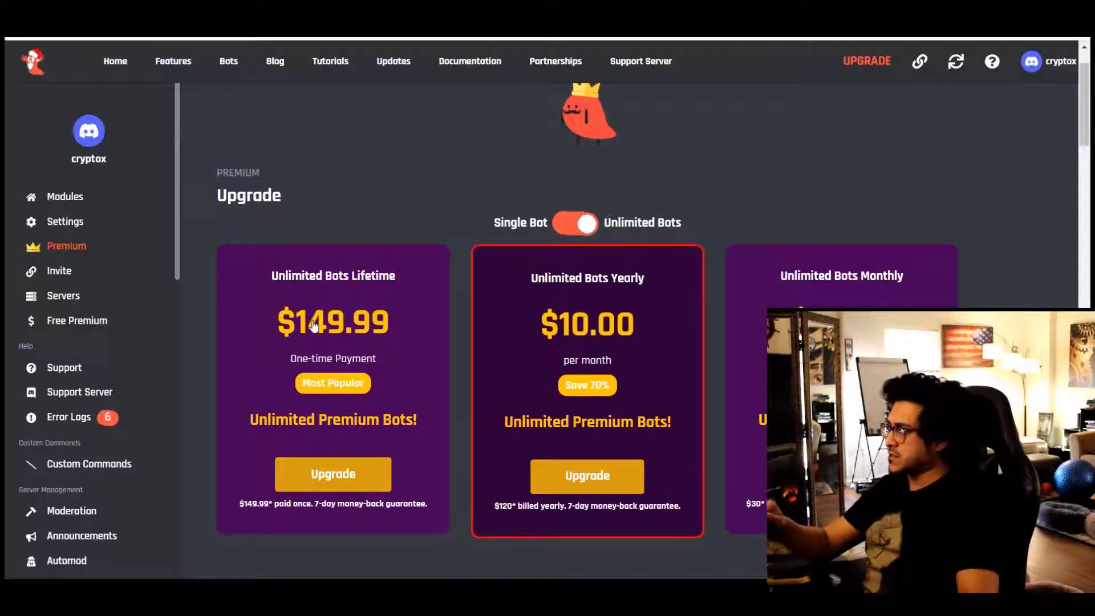
{"action": "scroll", "coordinate": [314, 326], "scroll_direction": "down", "scroll_amount": 3}
{"action": "scroll", "coordinate": [341, 329], "scroll_direction": "up", "scroll_amount": 4}
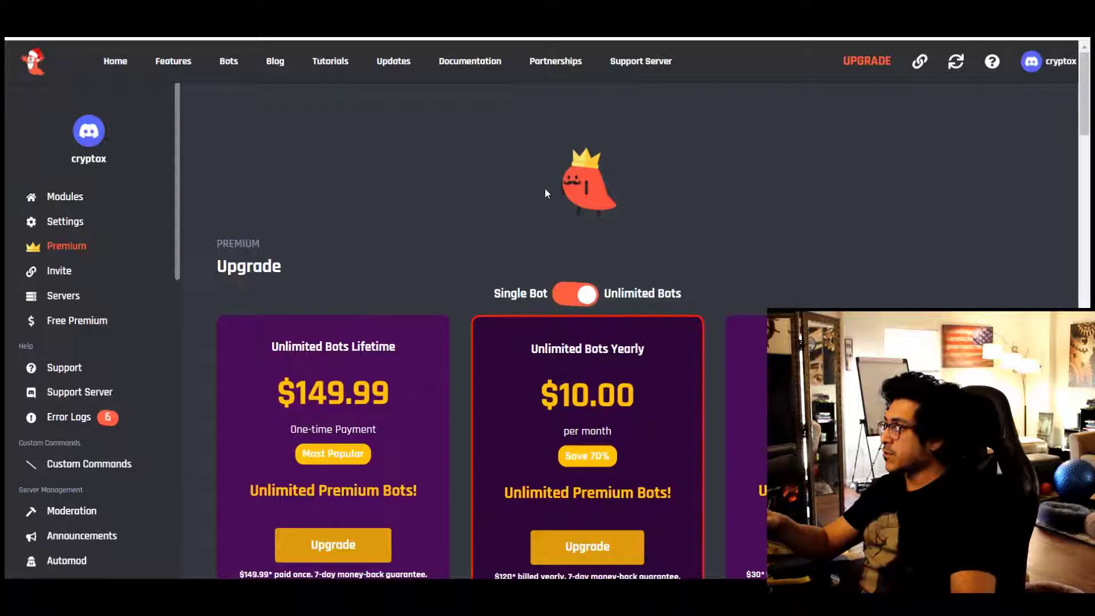
Step: Open the new bot setup page, examine its tutorial video and bot token section, and return to the Premium page
{"action": "left_click", "coordinate": [1052, 66]}
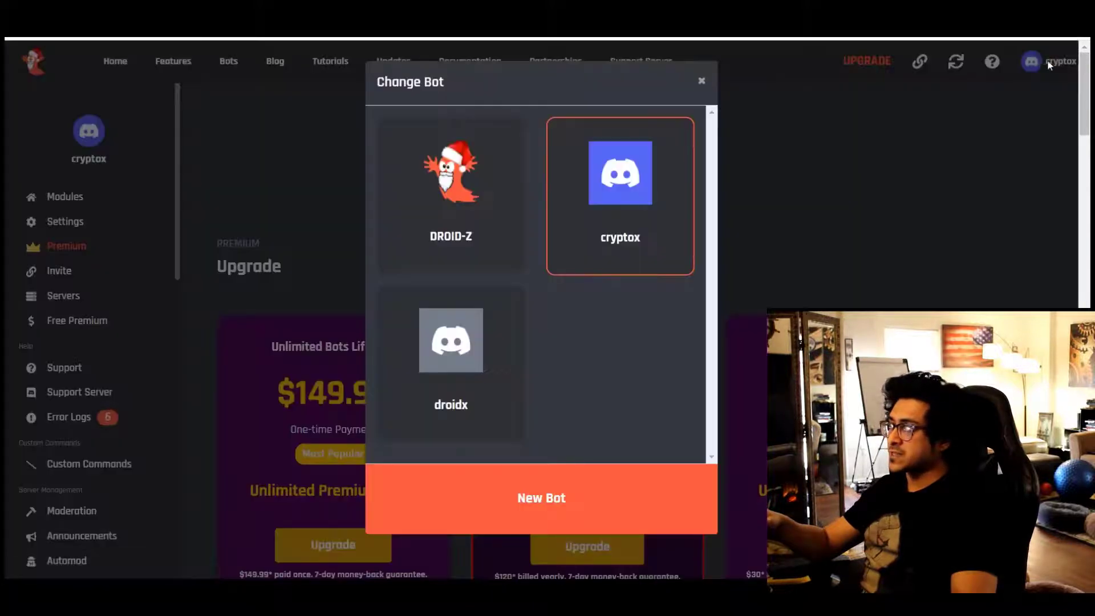
{"action": "left_click", "coordinate": [549, 494]}
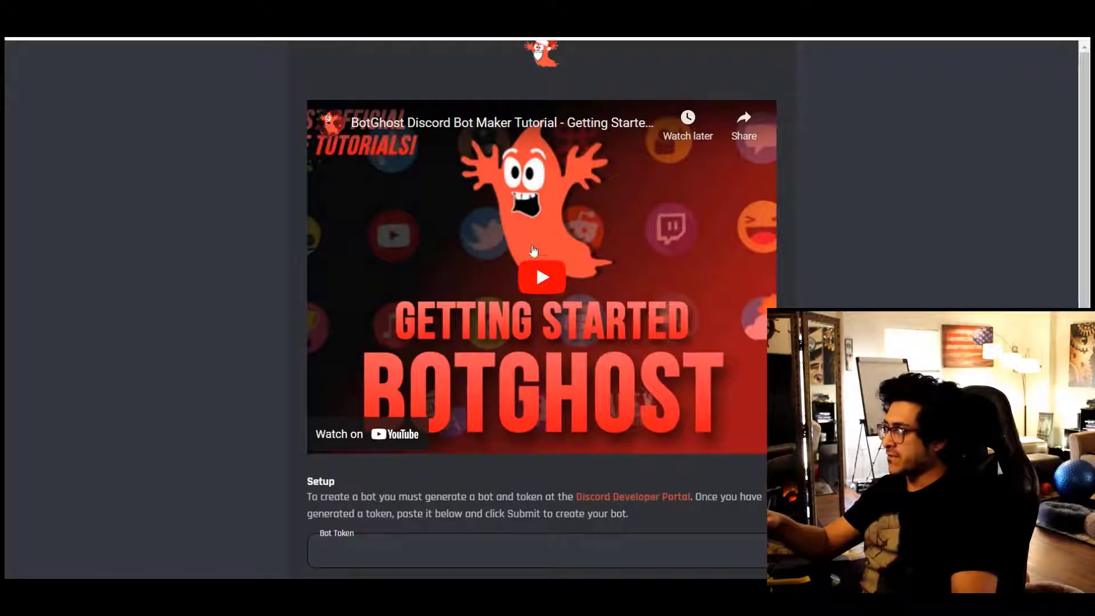
{"action": "scroll", "coordinate": [530, 266], "scroll_direction": "down", "scroll_amount": 2}
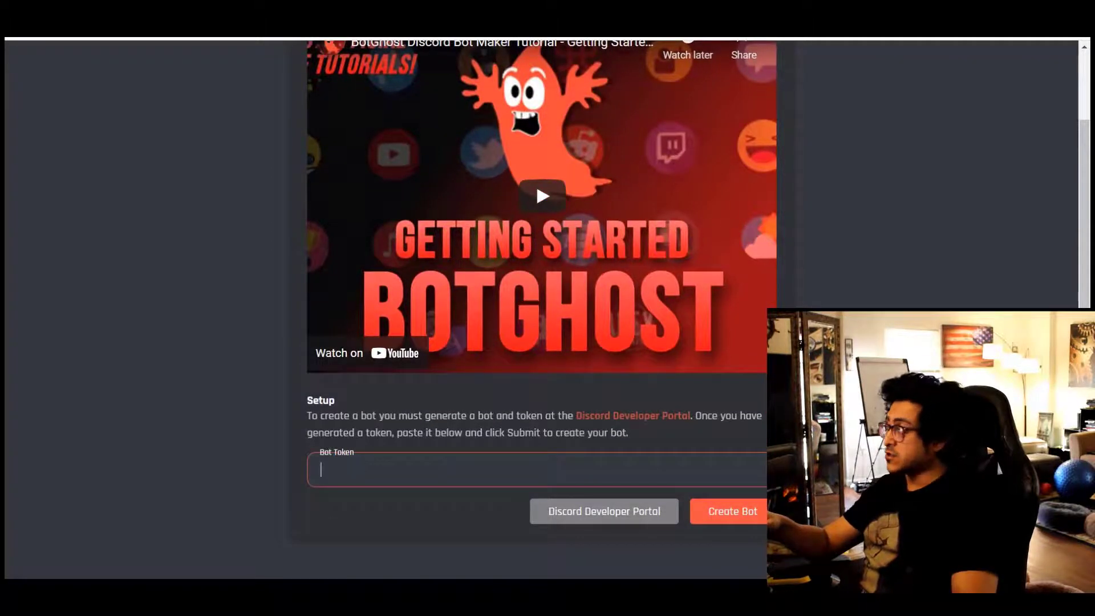
{"action": "left_click", "coordinate": [624, 517]}
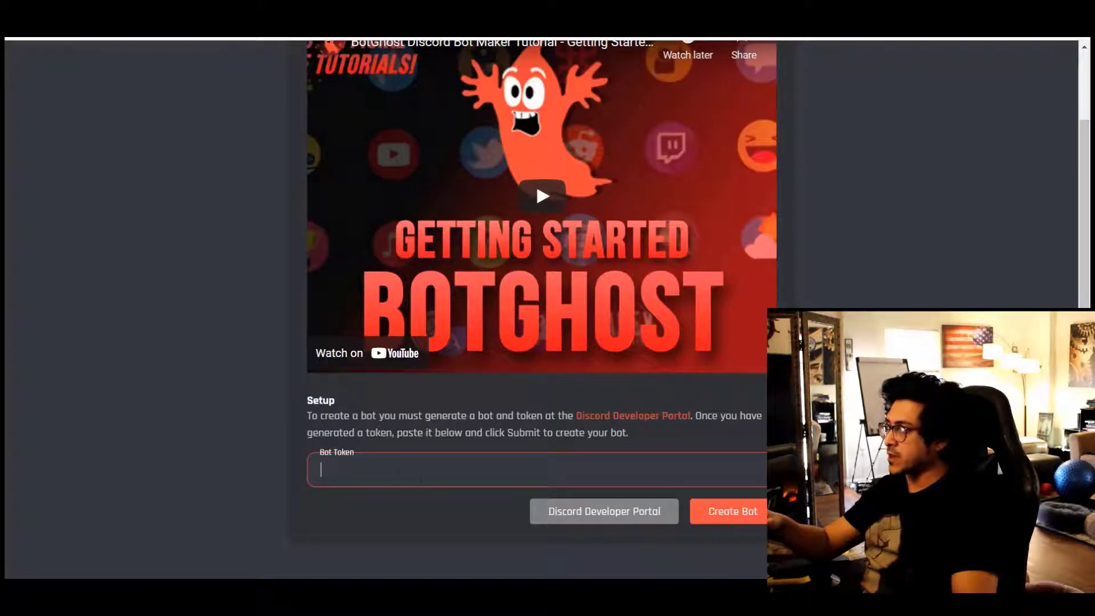
{"action": "scroll", "coordinate": [535, 261], "scroll_direction": "up", "scroll_amount": 2}
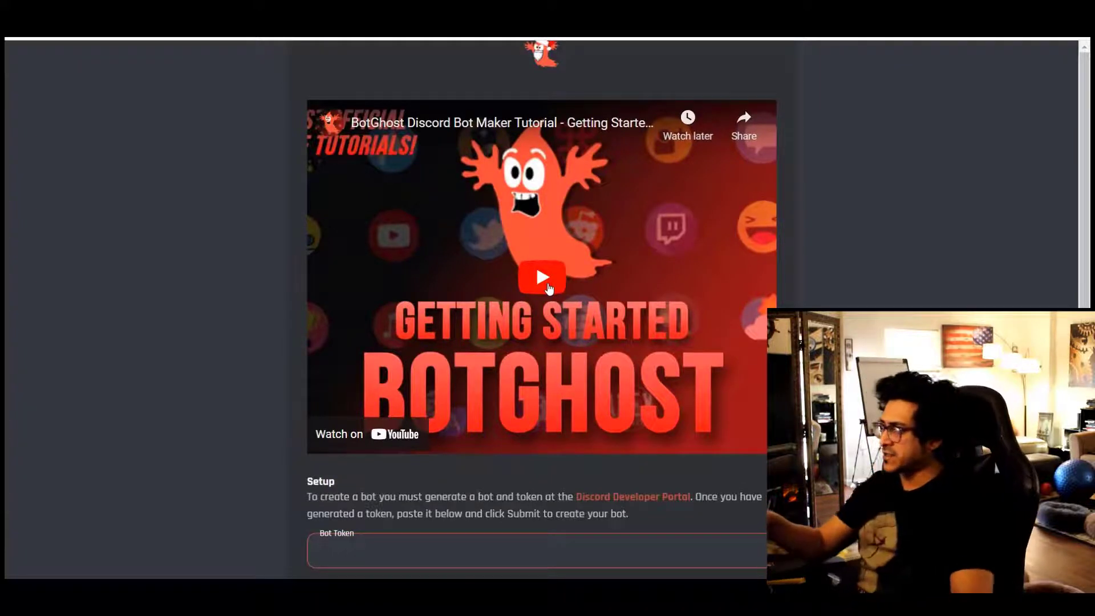
{"action": "left_click", "coordinate": [185, 214]}
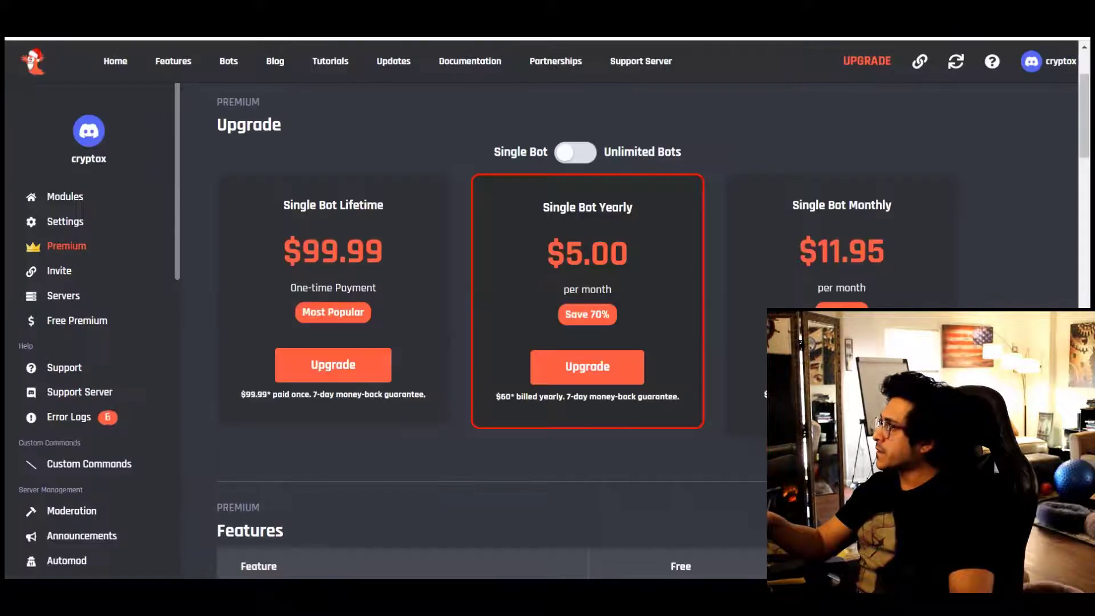
Step: Choose the cryptox bot as the active bot and look over its Premium page
{"action": "left_click", "coordinate": [1032, 64]}
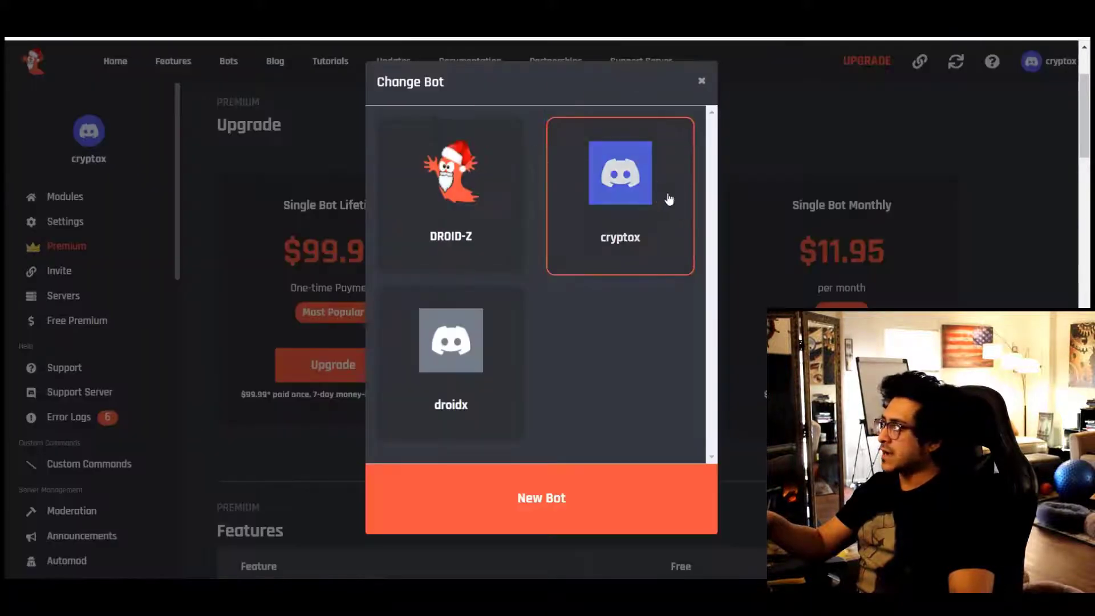
{"action": "left_click", "coordinate": [669, 199]}
{"action": "scroll", "coordinate": [1006, 195], "scroll_direction": "down", "scroll_amount": 1}
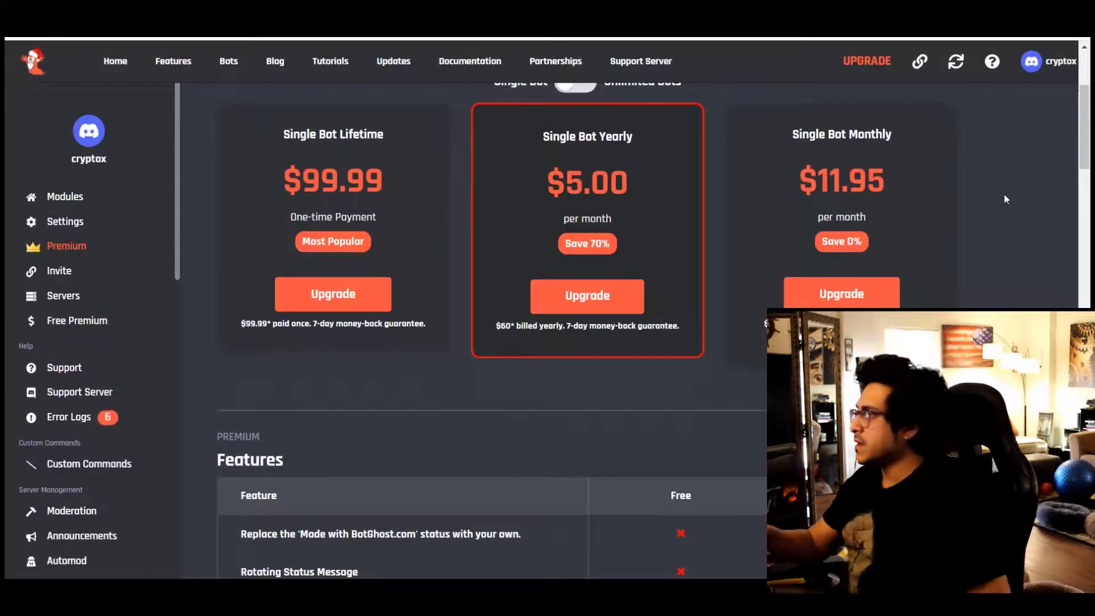
Step: Open the bot's Modules overview and examine the server management, social integration, utility and game modules
{"action": "left_click", "coordinate": [77, 200]}
{"action": "scroll", "coordinate": [680, 263], "scroll_direction": "down", "scroll_amount": 10}
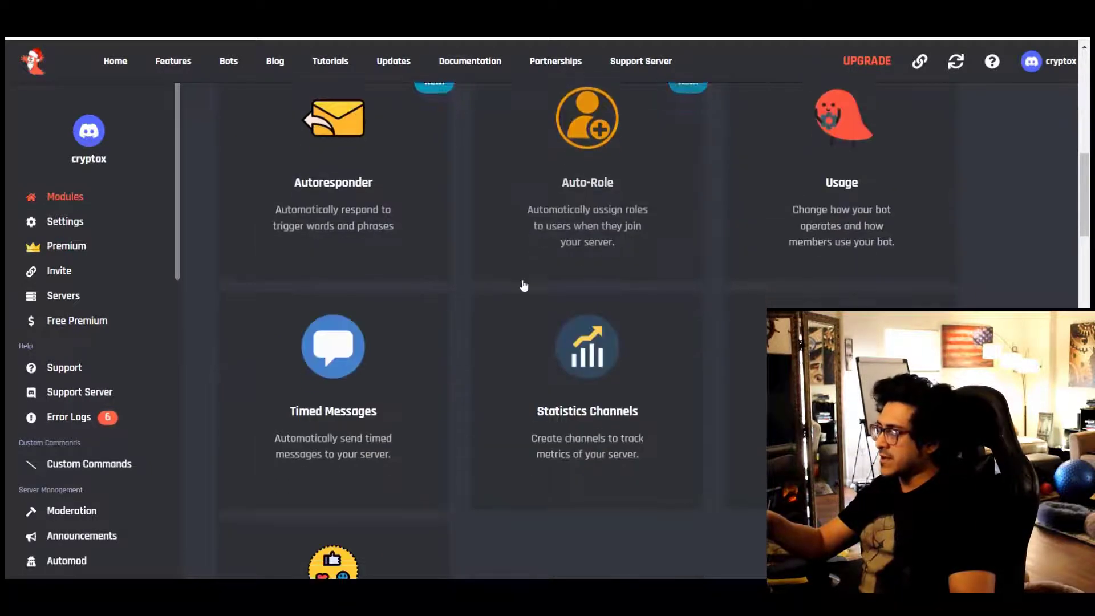
{"action": "scroll", "coordinate": [524, 285], "scroll_direction": "down", "scroll_amount": 12}
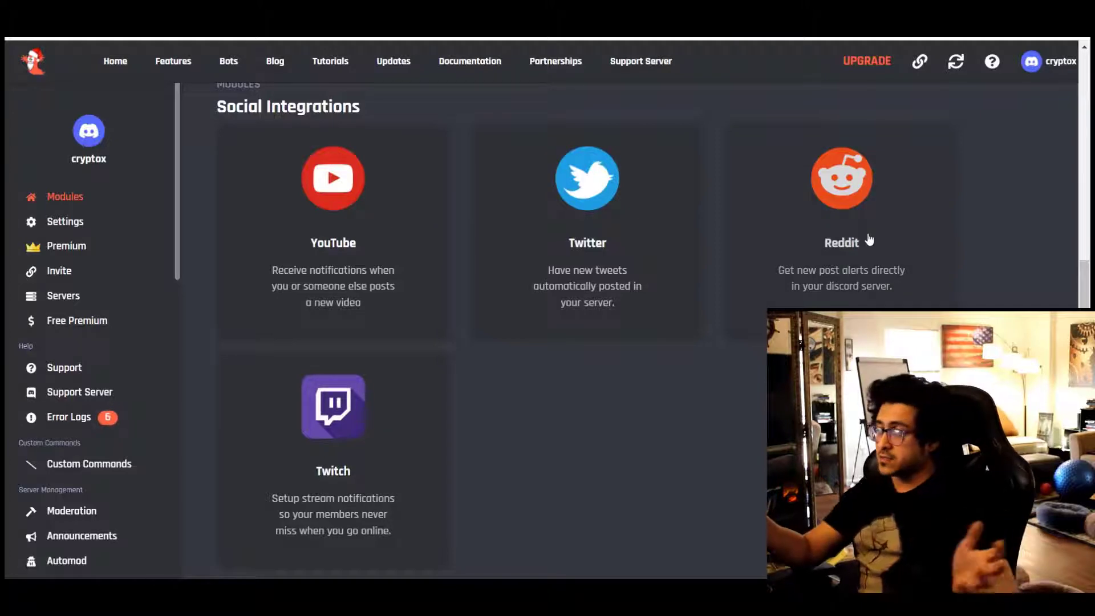
{"action": "scroll", "coordinate": [869, 239], "scroll_direction": "down", "scroll_amount": 20}
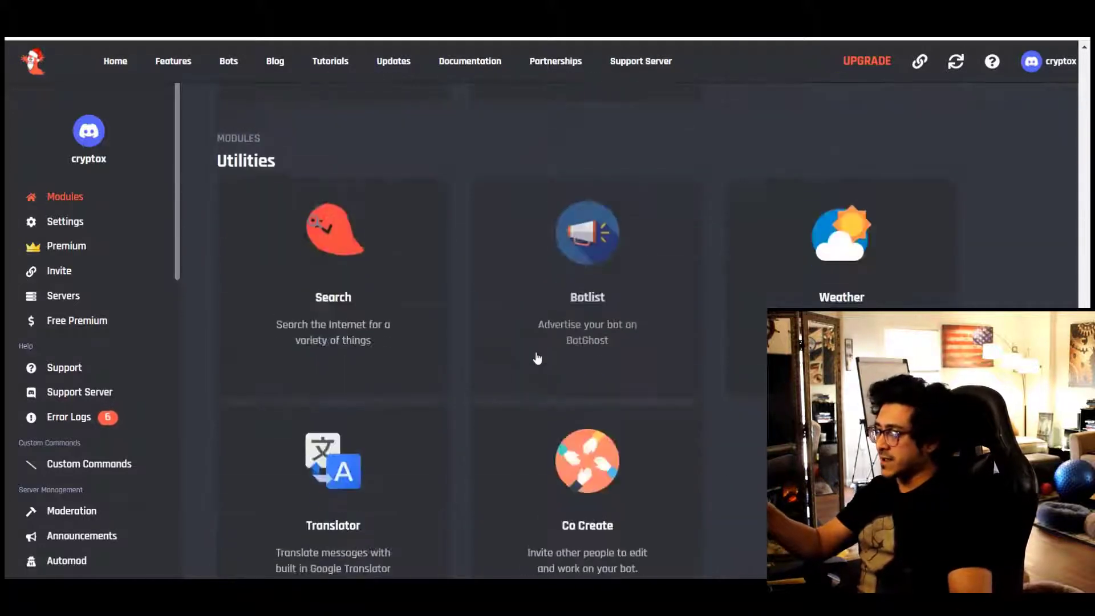
{"action": "scroll", "coordinate": [534, 348], "scroll_direction": "up", "scroll_amount": 5}
{"action": "scroll", "coordinate": [547, 347], "scroll_direction": "down", "scroll_amount": 3}
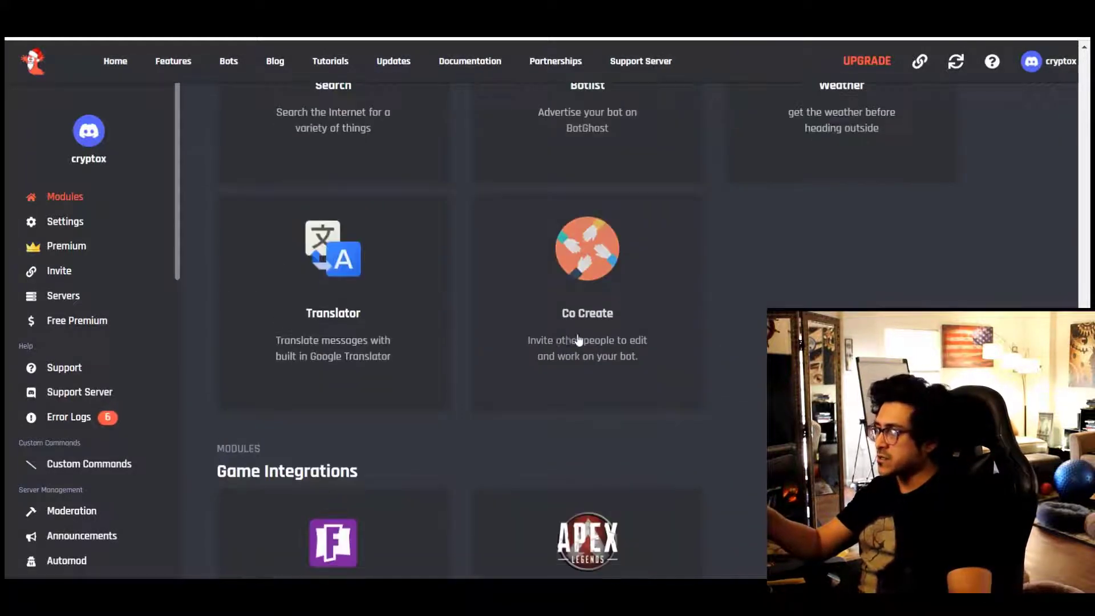
{"action": "scroll", "coordinate": [566, 334], "scroll_direction": "down", "scroll_amount": 4}
{"action": "scroll", "coordinate": [456, 342], "scroll_direction": "up", "scroll_amount": 10}
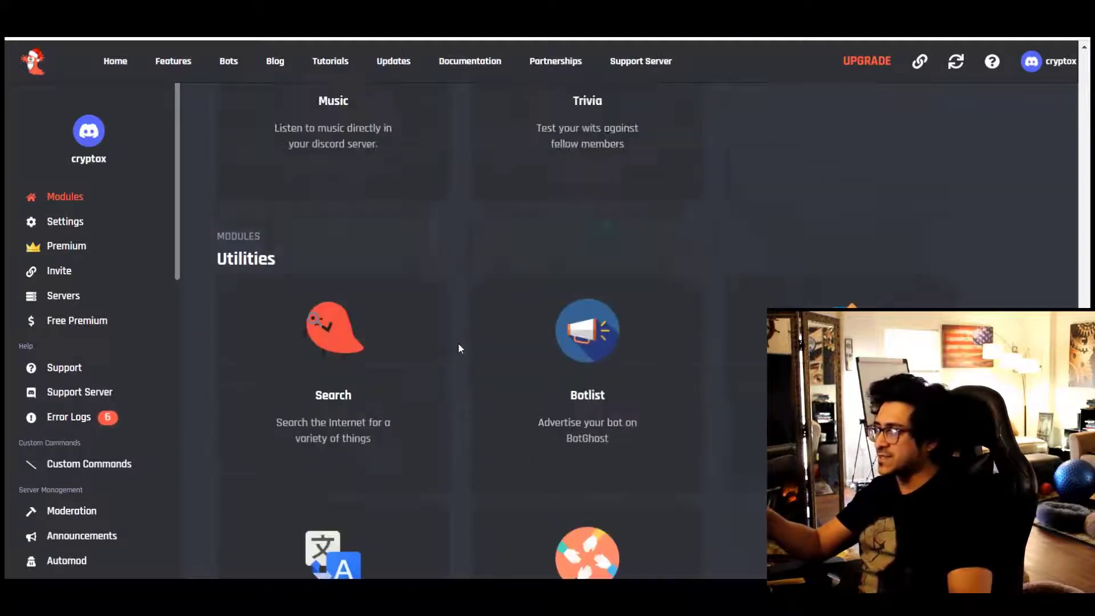
{"action": "scroll", "coordinate": [459, 348], "scroll_direction": "up", "scroll_amount": 8}
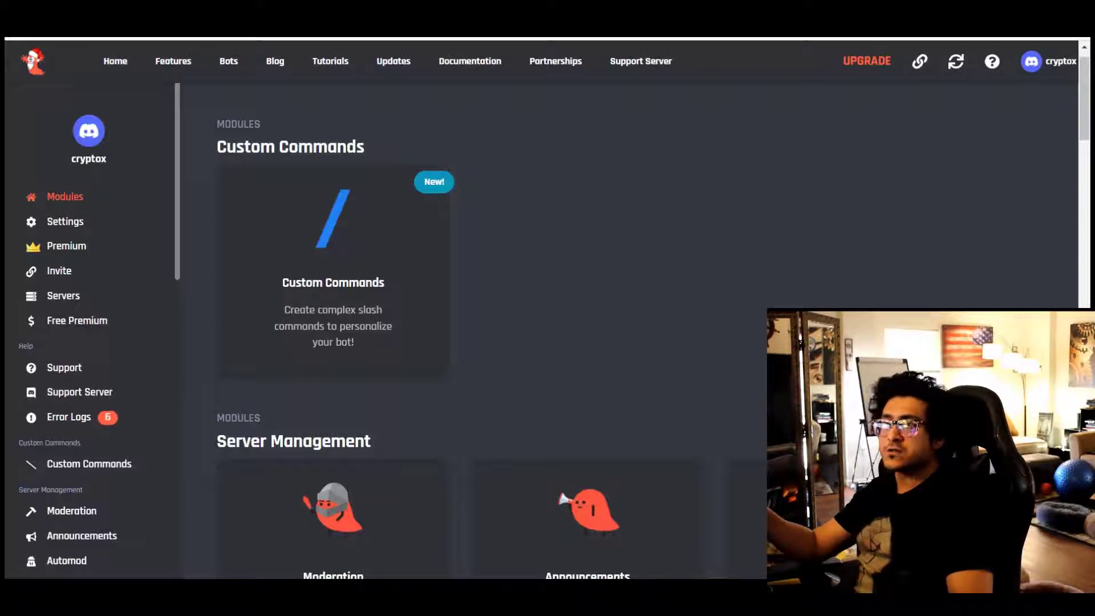
Step: Switch to Discord, look through the server's channels and view the options for creating a server without making one
{"action": "key", "text": "alt+Tab"}
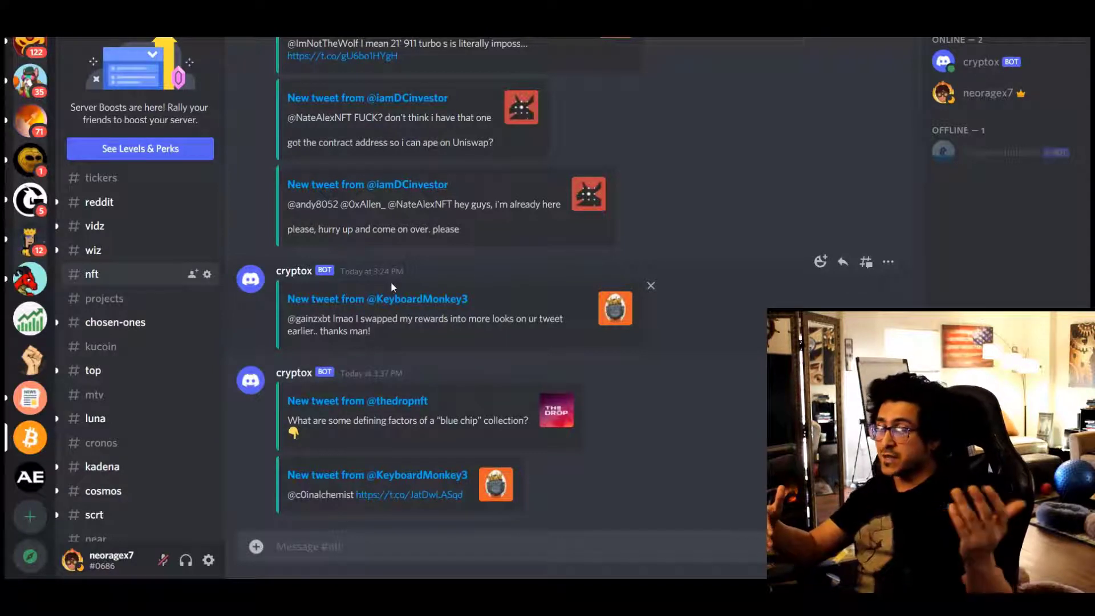
{"action": "scroll", "coordinate": [173, 278], "scroll_direction": "up", "scroll_amount": 3}
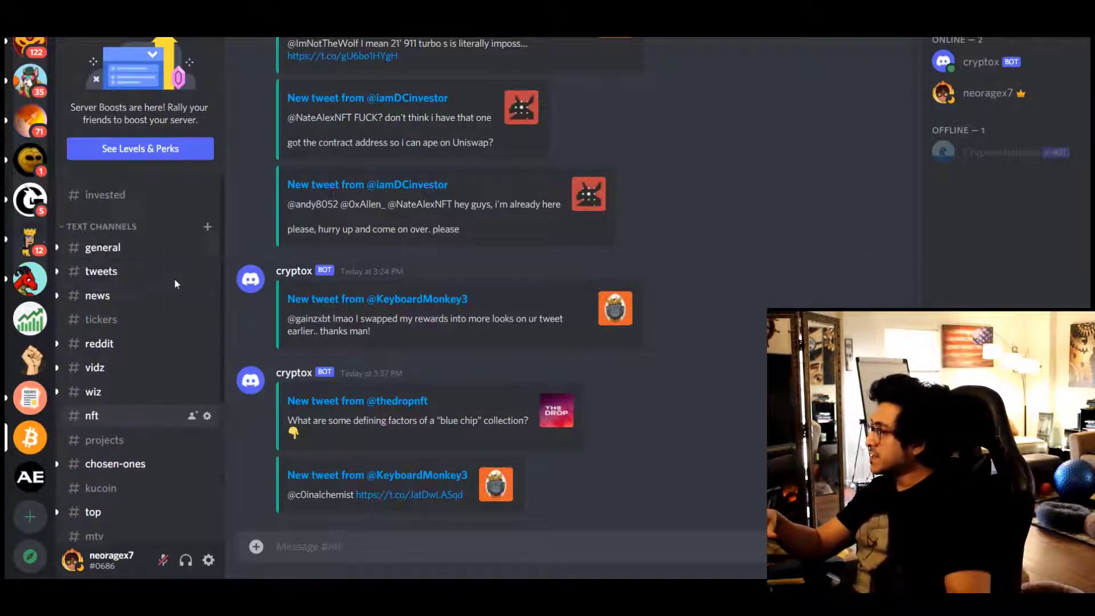
{"action": "scroll", "coordinate": [164, 287], "scroll_direction": "down", "scroll_amount": 4}
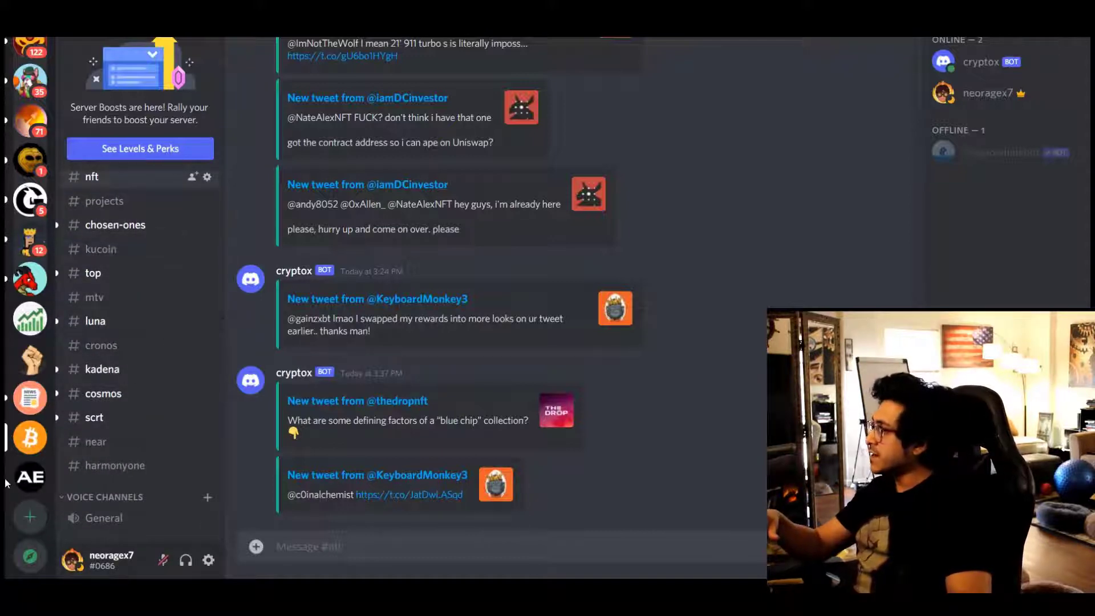
{"action": "left_click", "coordinate": [30, 516]}
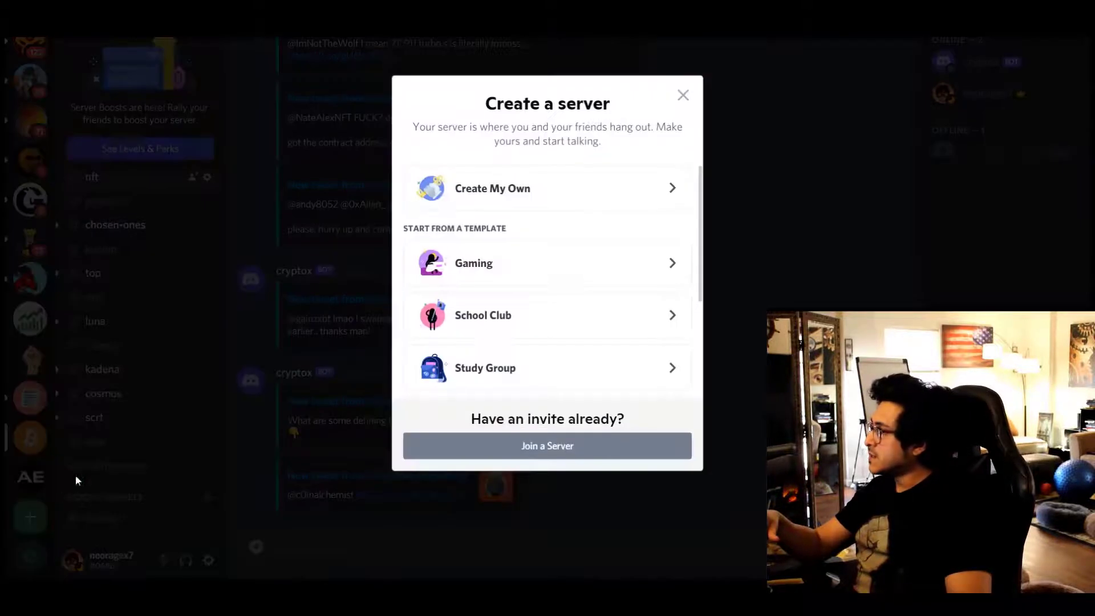
{"action": "left_click", "coordinate": [684, 96]}
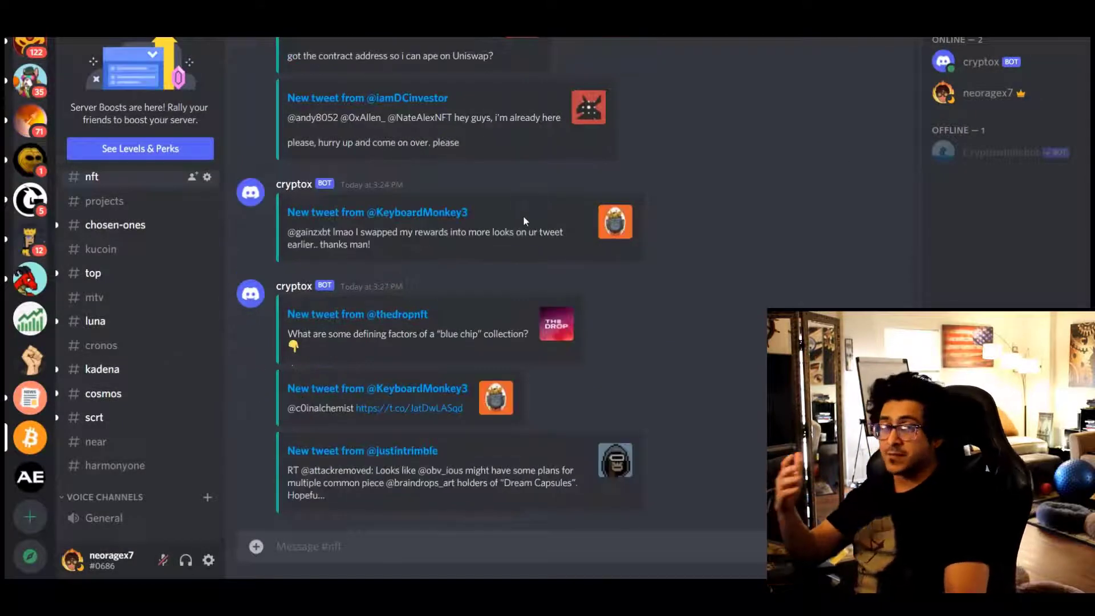
Step: View the options for creating a new channel under Text Channels, without creating one
{"action": "scroll", "coordinate": [67, 440], "scroll_direction": "up", "scroll_amount": 3}
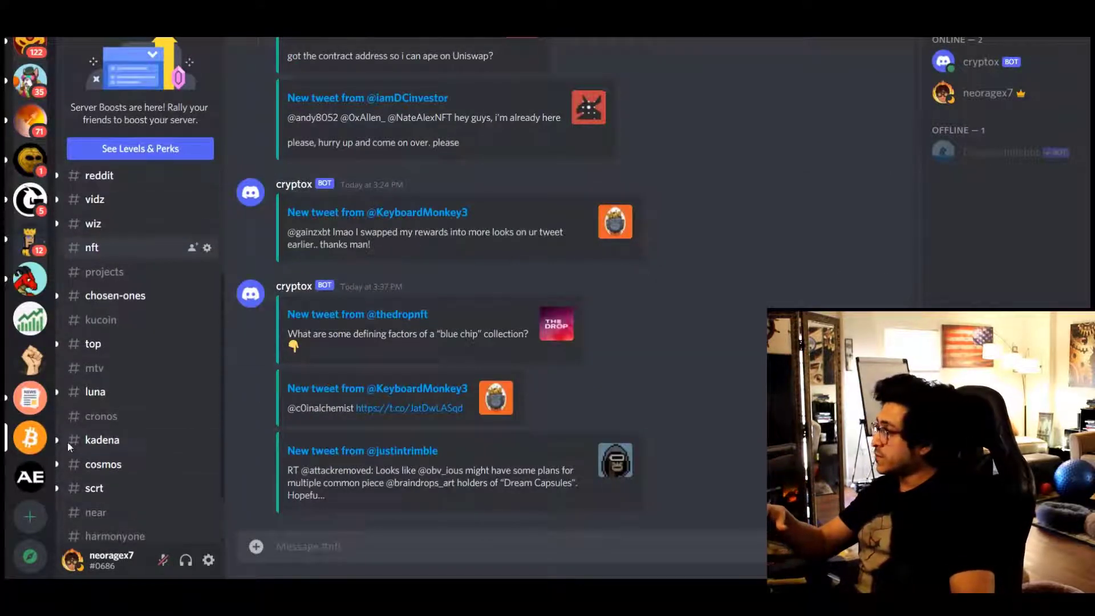
{"action": "scroll", "coordinate": [67, 441], "scroll_direction": "up", "scroll_amount": 3}
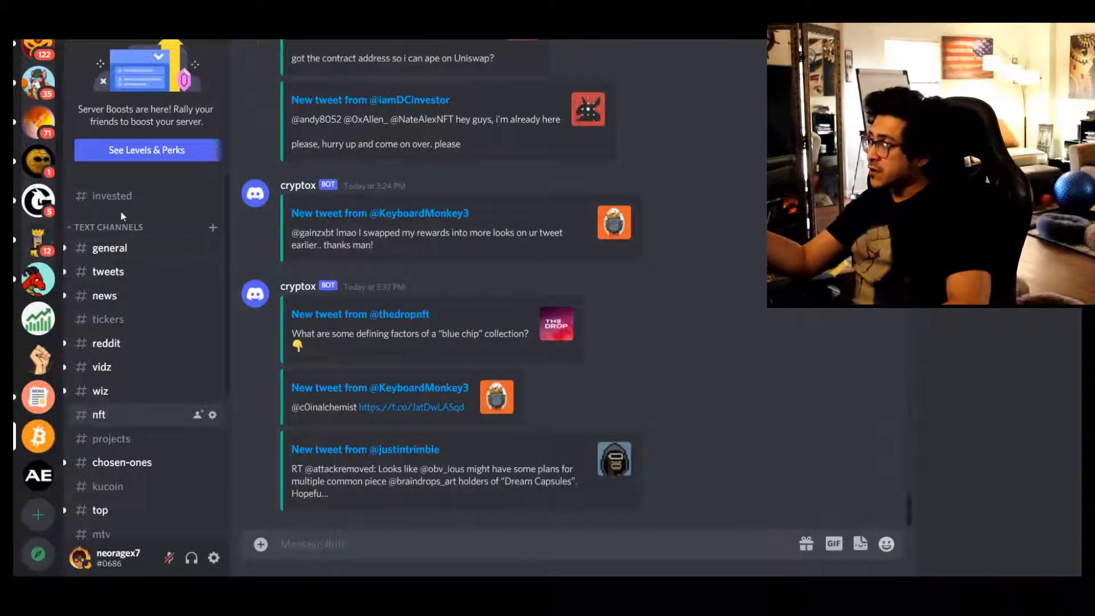
{"action": "left_click", "coordinate": [213, 230]}
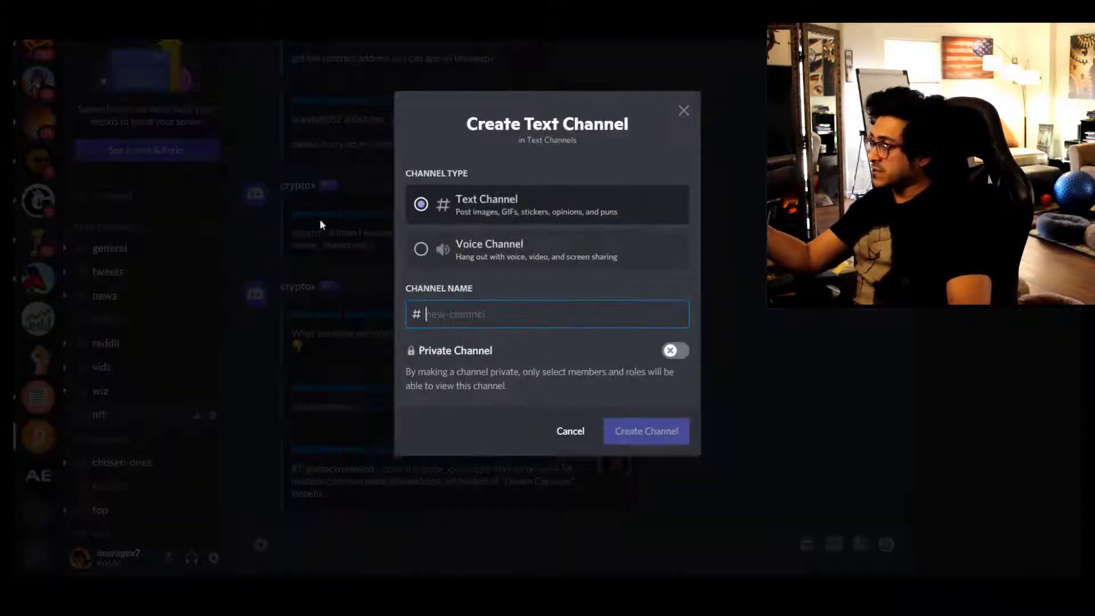
{"action": "left_click", "coordinate": [685, 110]}
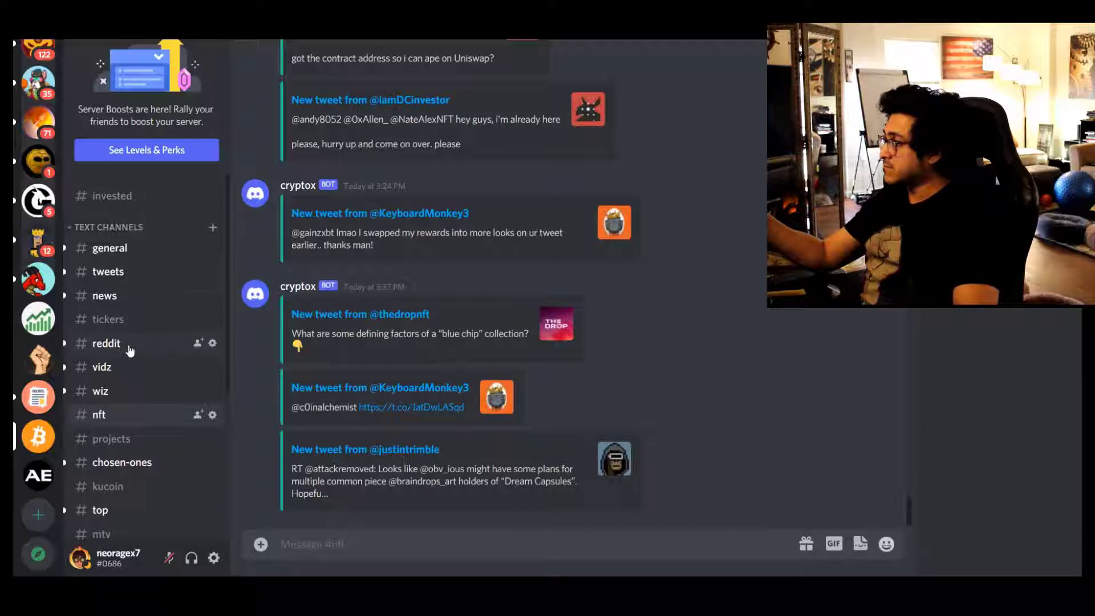
Step: Open the cronos channel and examine the tweets the cryptox bot has posted there
{"action": "scroll", "coordinate": [130, 350], "scroll_direction": "down", "scroll_amount": 3}
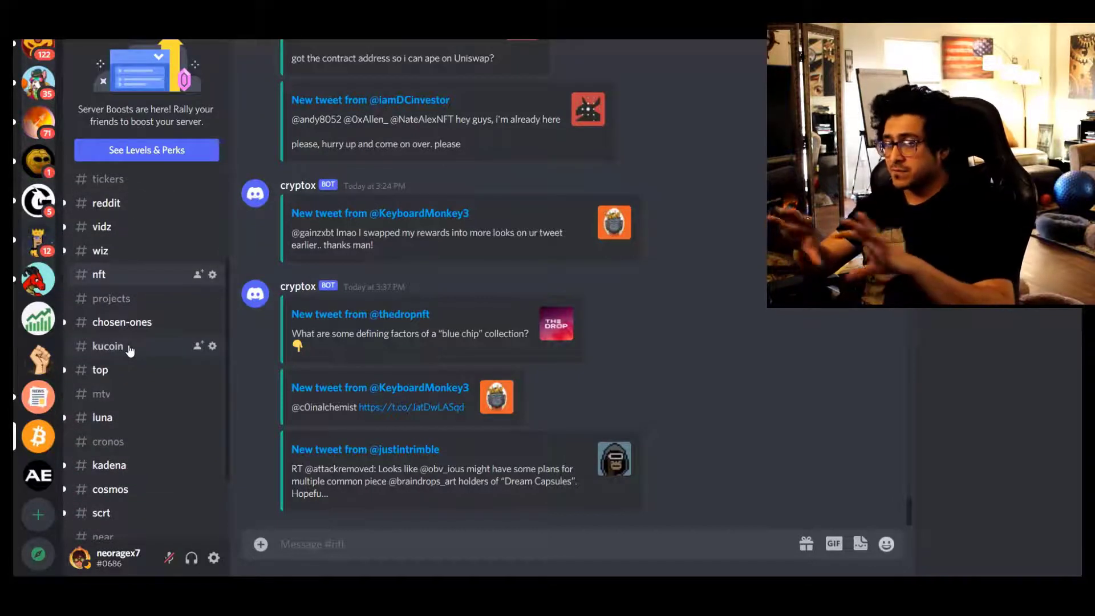
{"action": "scroll", "coordinate": [131, 346], "scroll_direction": "down", "scroll_amount": 2}
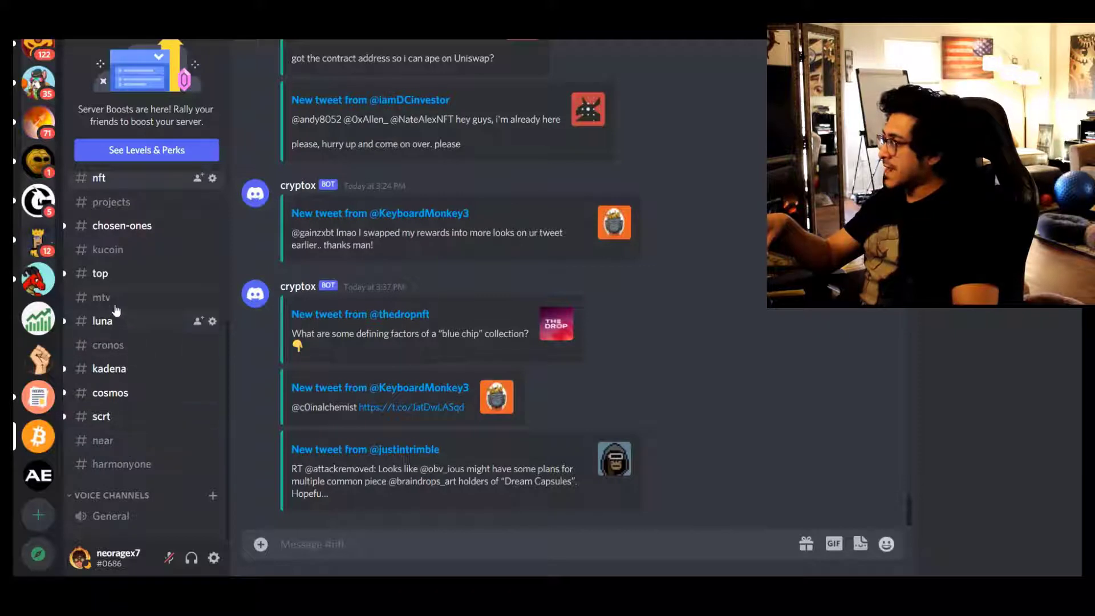
{"action": "left_click", "coordinate": [115, 346]}
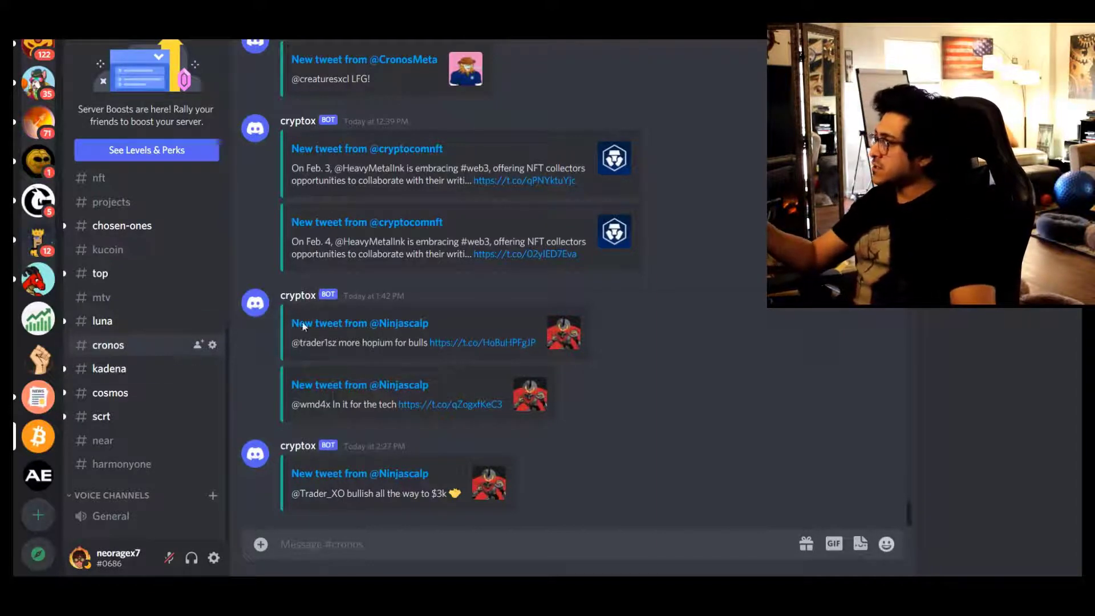
{"action": "scroll", "coordinate": [377, 325], "scroll_direction": "up", "scroll_amount": 5}
{"action": "scroll", "coordinate": [377, 319], "scroll_direction": "down", "scroll_amount": 3}
{"action": "scroll", "coordinate": [599, 157], "scroll_direction": "up", "scroll_amount": 5}
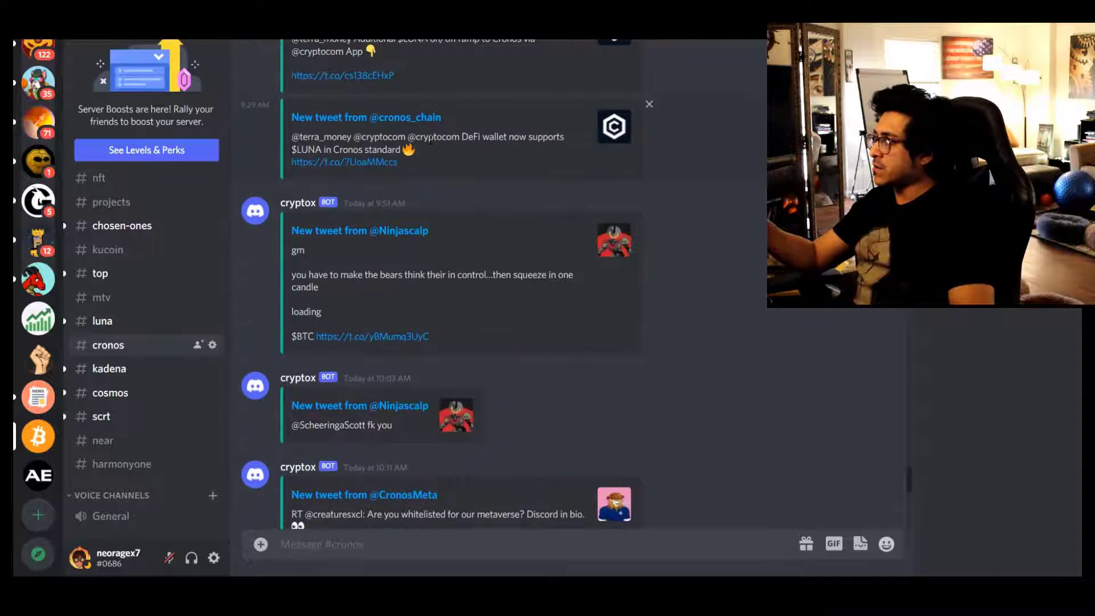
{"action": "scroll", "coordinate": [559, 236], "scroll_direction": "up", "scroll_amount": 5}
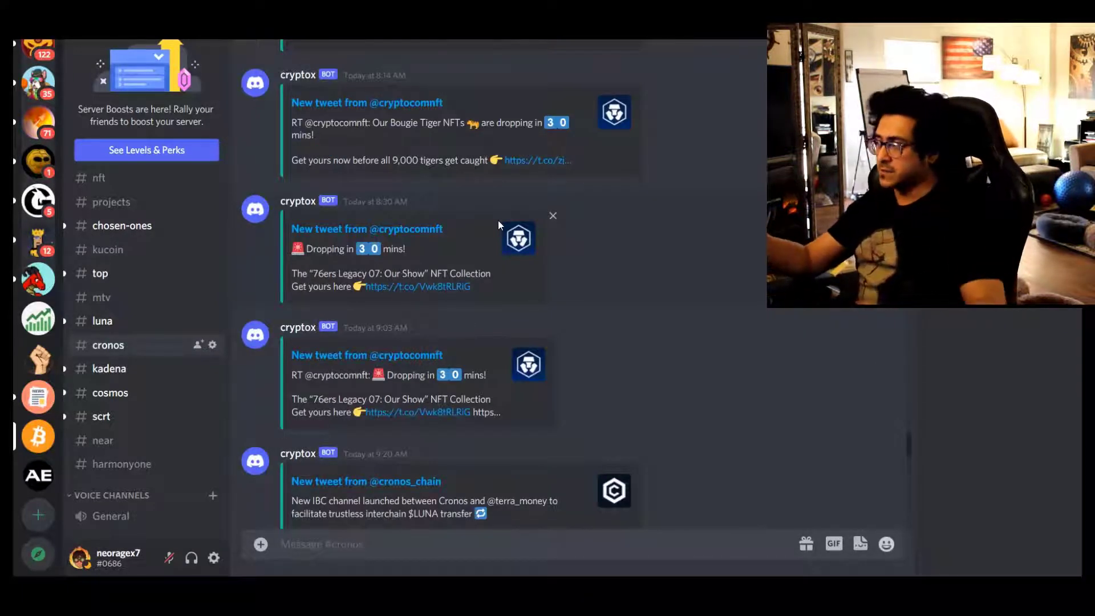
{"action": "scroll", "coordinate": [478, 336], "scroll_direction": "down", "scroll_amount": 8}
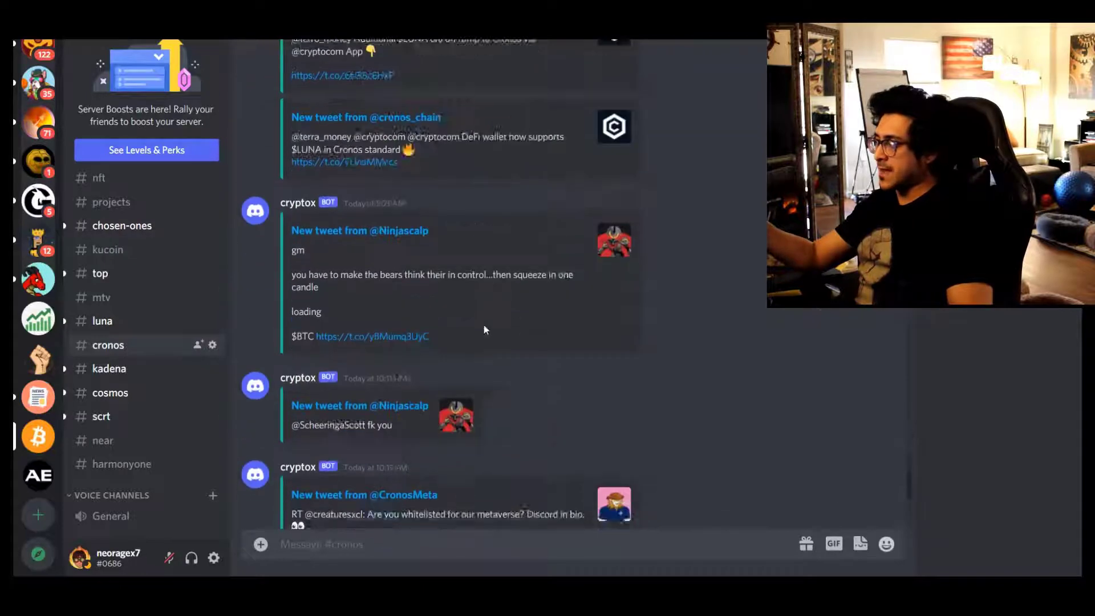
Step: Switch to BotGhost and open the Twitter module from the social integrations
{"action": "scroll", "coordinate": [484, 326], "scroll_direction": "down", "scroll_amount": 10}
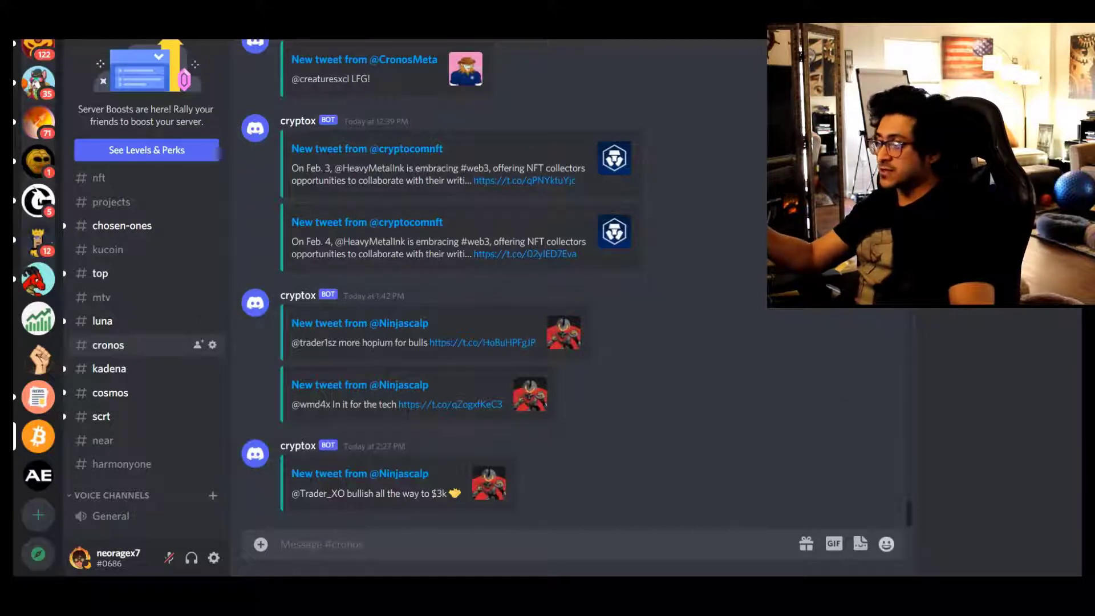
{"action": "key", "text": "alt+Tab"}
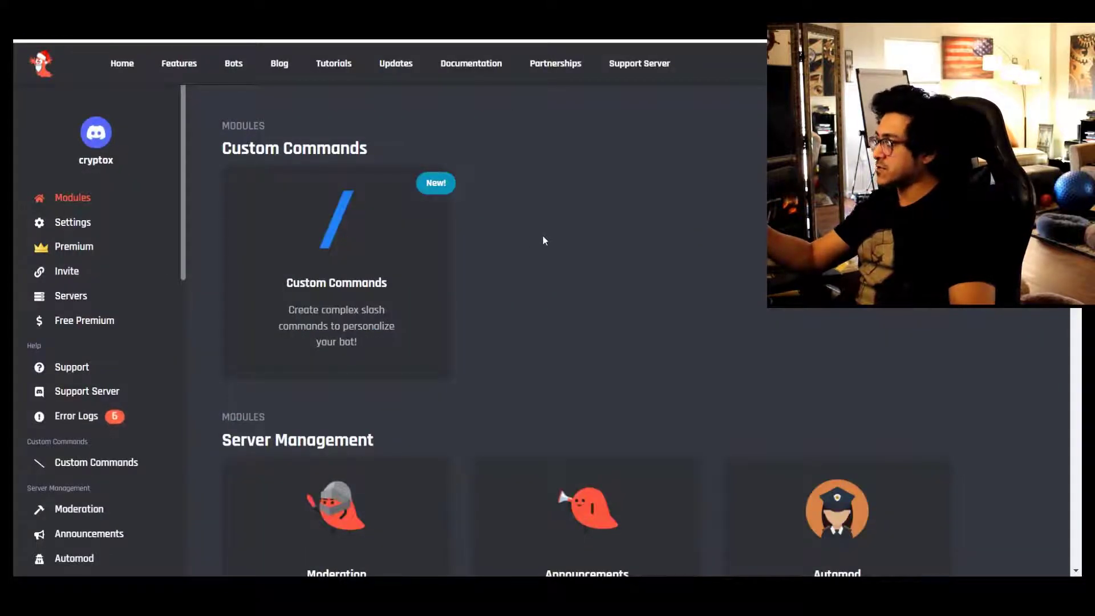
{"action": "scroll", "coordinate": [542, 234], "scroll_direction": "down", "scroll_amount": 10}
{"action": "scroll", "coordinate": [569, 247], "scroll_direction": "down", "scroll_amount": 8}
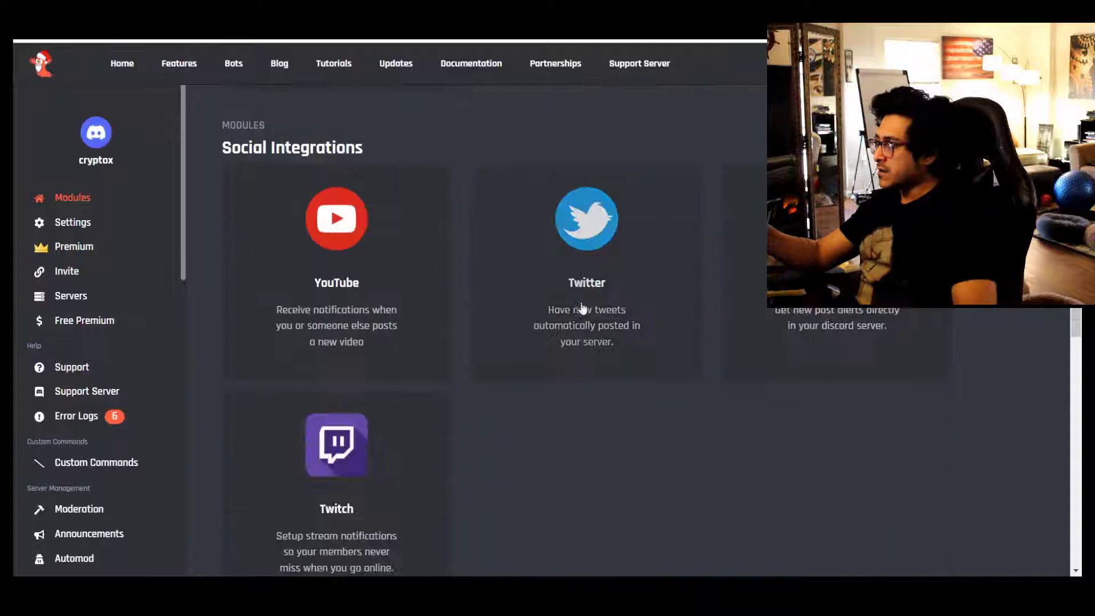
{"action": "left_click", "coordinate": [589, 277]}
{"action": "scroll", "coordinate": [587, 272], "scroll_direction": "down", "scroll_amount": 2}
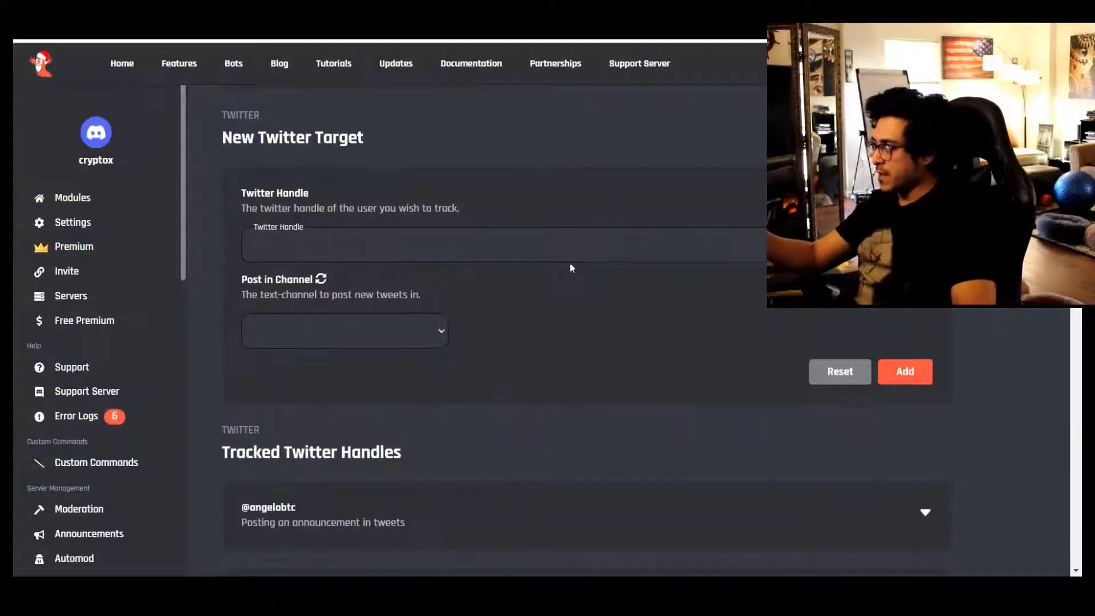
Step: Refresh the server data for the new Twitter target's post channel and look through the channels offered
{"action": "left_click", "coordinate": [434, 334]}
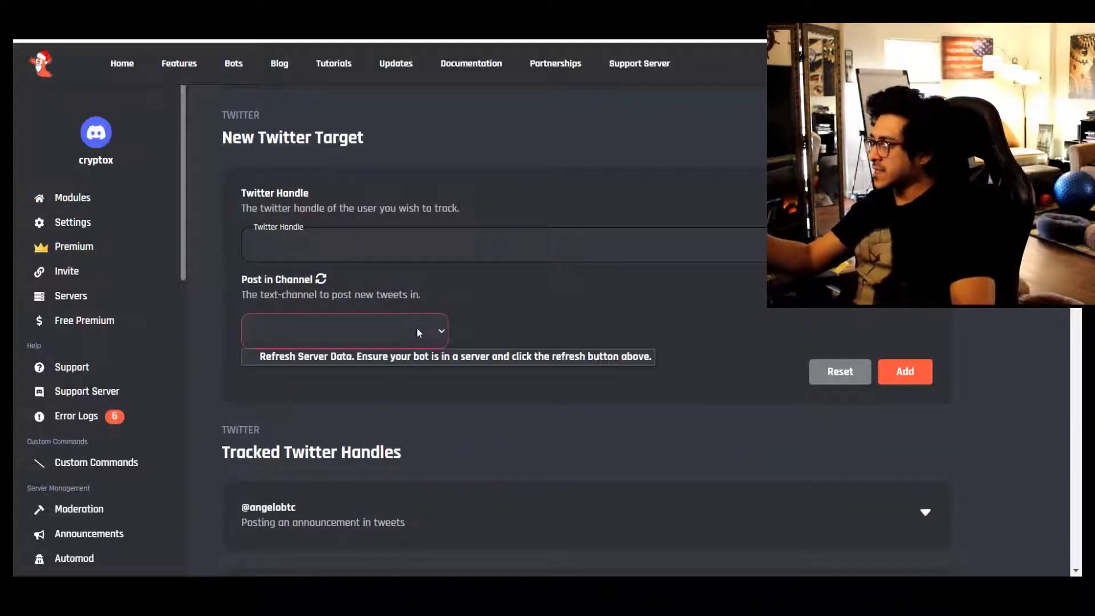
{"action": "left_click", "coordinate": [321, 278]}
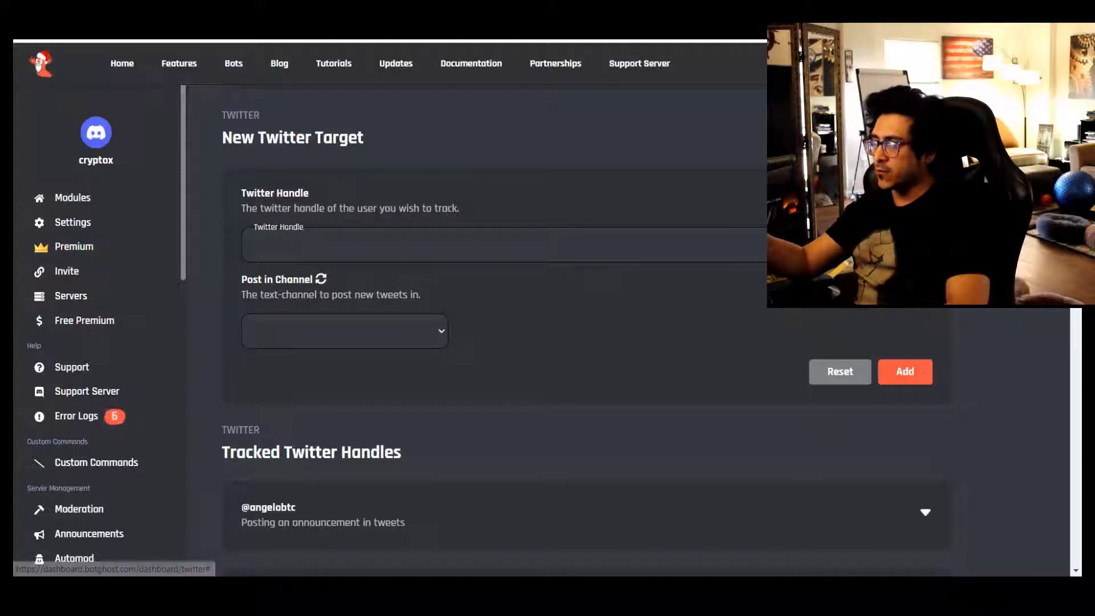
{"action": "left_click", "coordinate": [439, 333]}
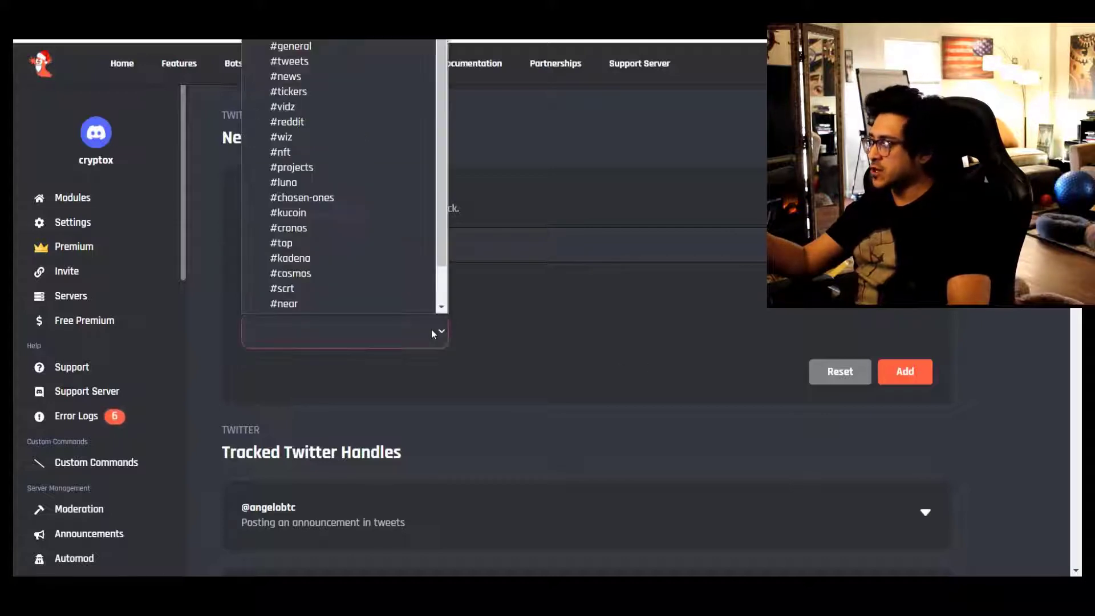
{"action": "scroll", "coordinate": [340, 137], "scroll_direction": "down", "scroll_amount": 1}
{"action": "scroll", "coordinate": [339, 78], "scroll_direction": "up", "scroll_amount": 1}
{"action": "scroll", "coordinate": [340, 78], "scroll_direction": "down", "scroll_amount": 3}
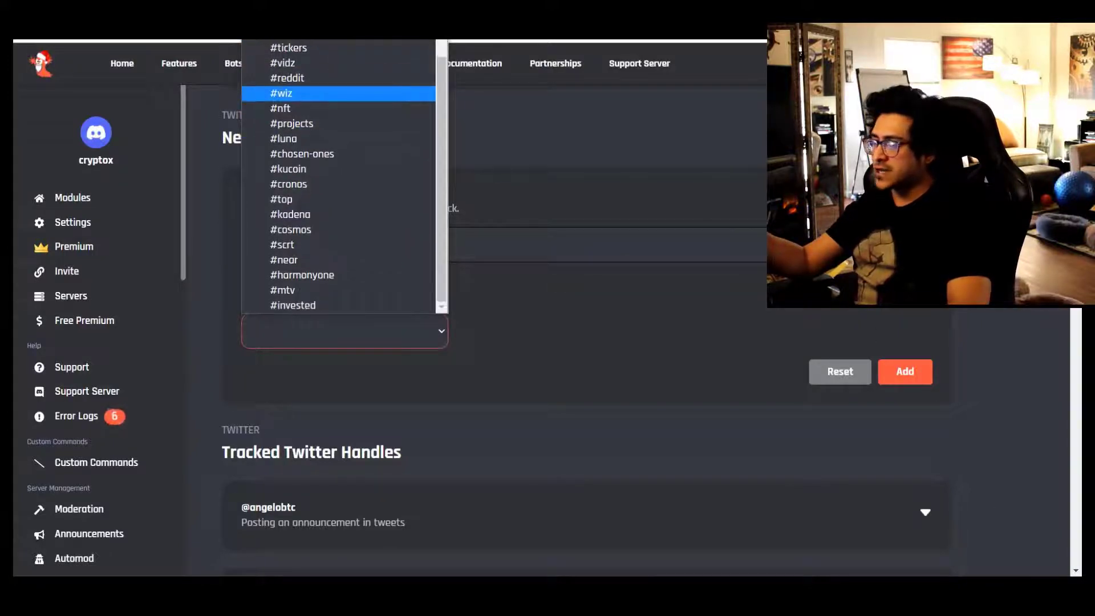
Step: Switch to Discord to compare the server's text channels with the post-channel choices, then return to BotGhost
{"action": "key", "text": "alt+Tab"}
{"action": "scroll", "coordinate": [168, 233], "scroll_direction": "up", "scroll_amount": 3}
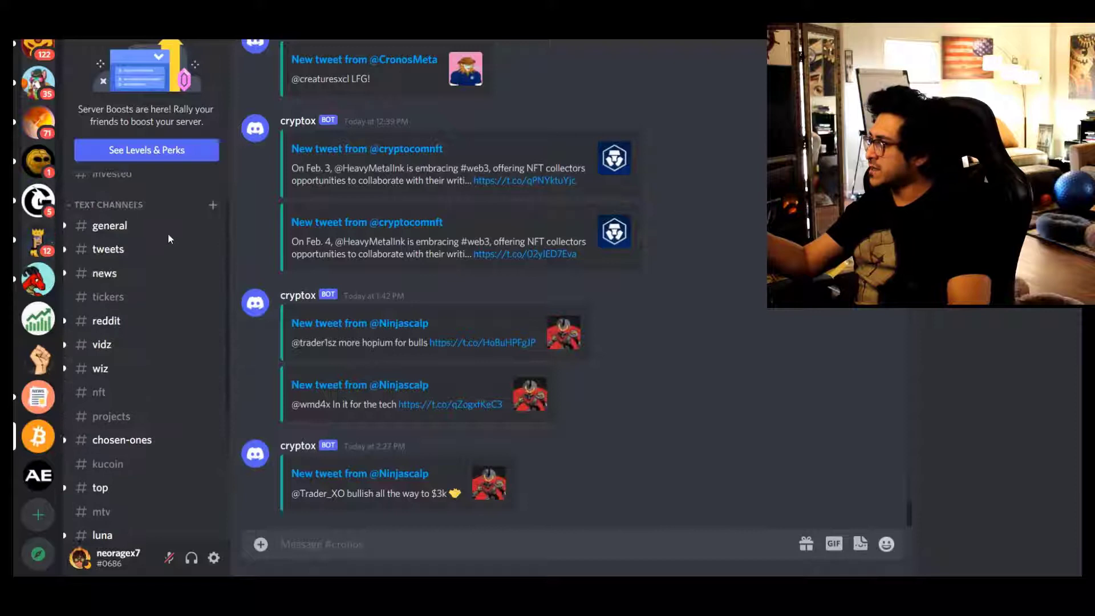
{"action": "scroll", "coordinate": [151, 215], "scroll_direction": "down", "scroll_amount": 3}
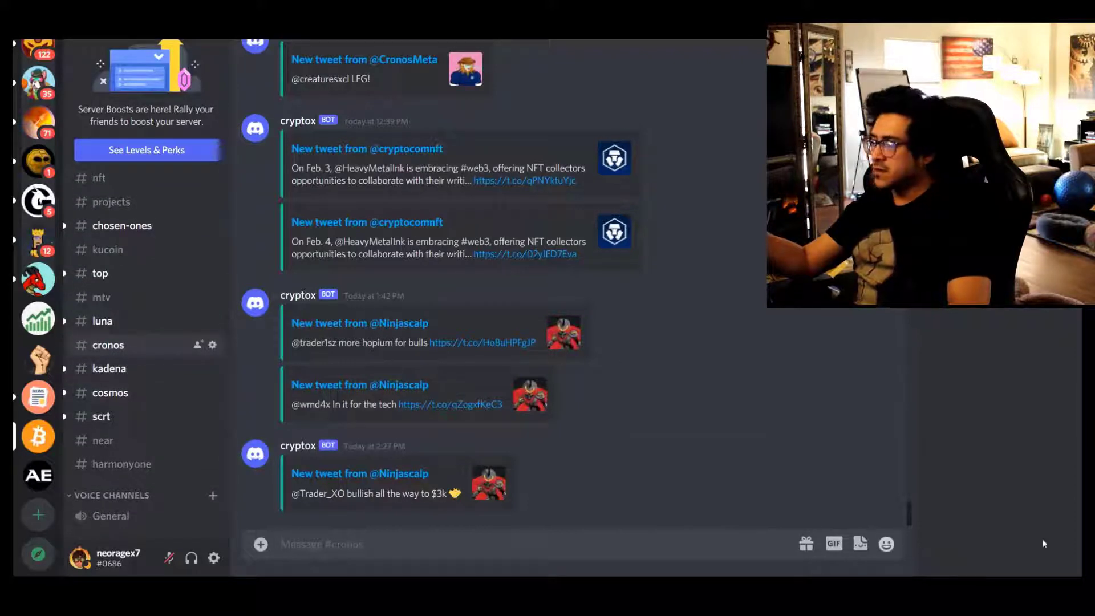
{"action": "key", "text": "alt+Tab"}
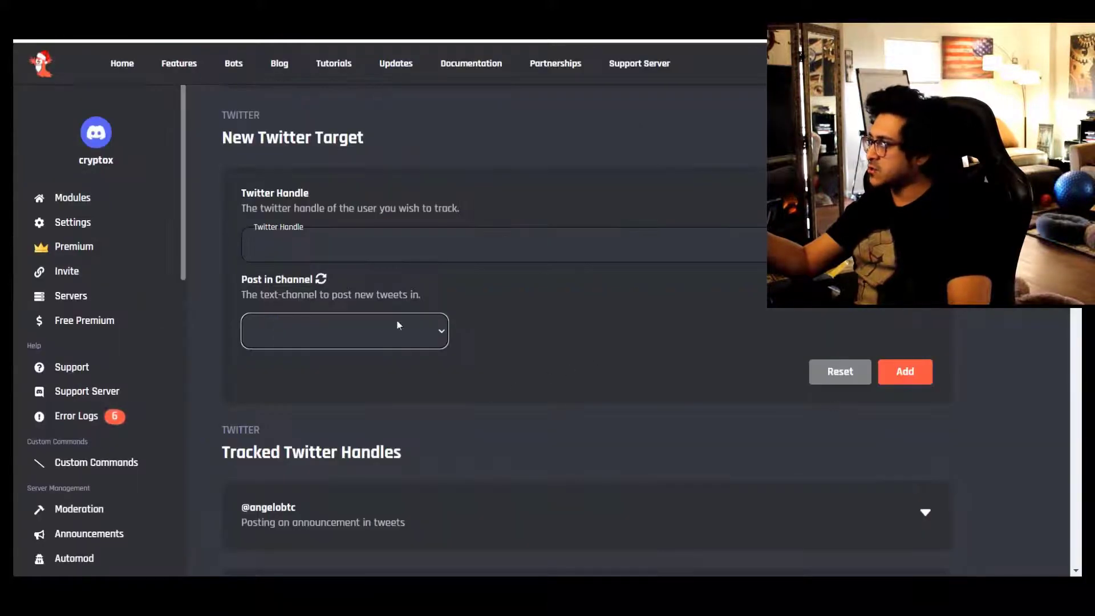
{"action": "left_click", "coordinate": [398, 326]}
{"action": "left_click", "coordinate": [550, 300]}
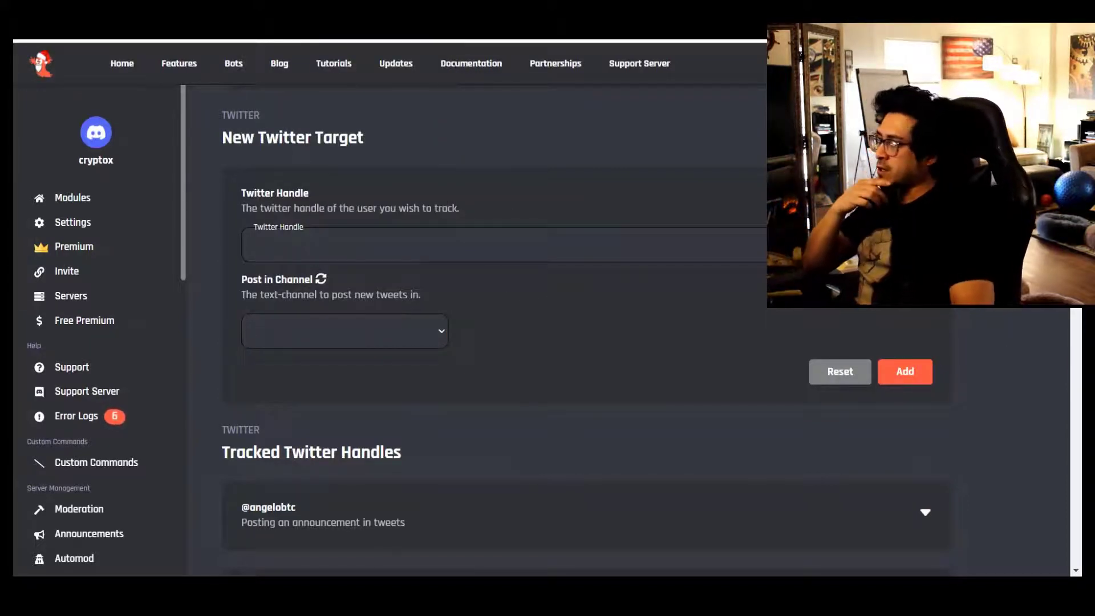
Step: Switch to the Unapologetic Rebel profile on Twitter and copy the handle UnapologeticRBL without the @ sign
{"action": "key", "text": "alt+Tab"}
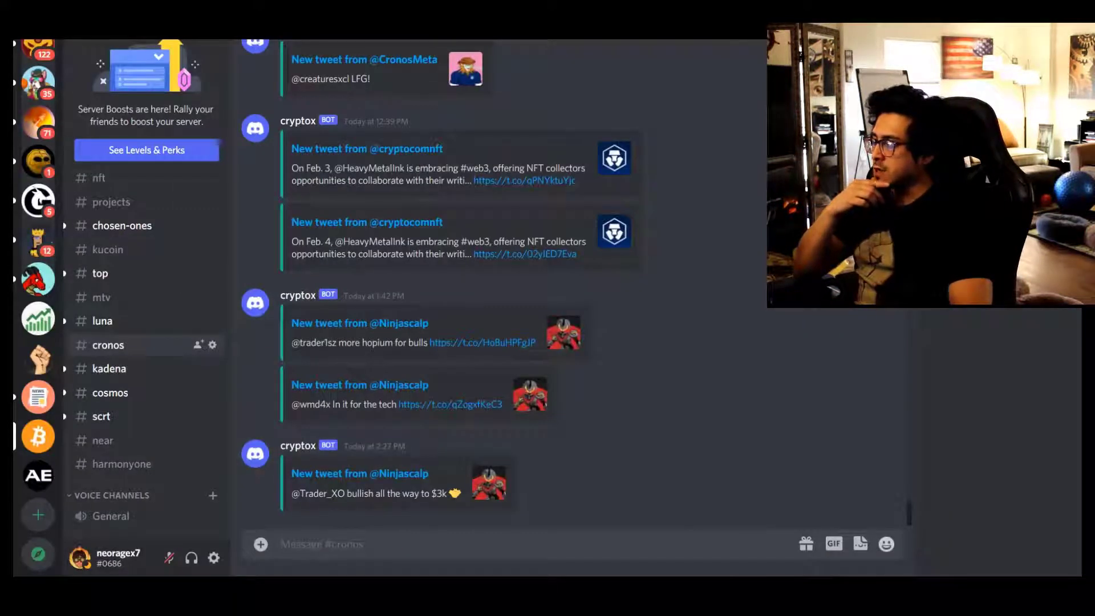
{"action": "key", "text": "alt+Tab"}
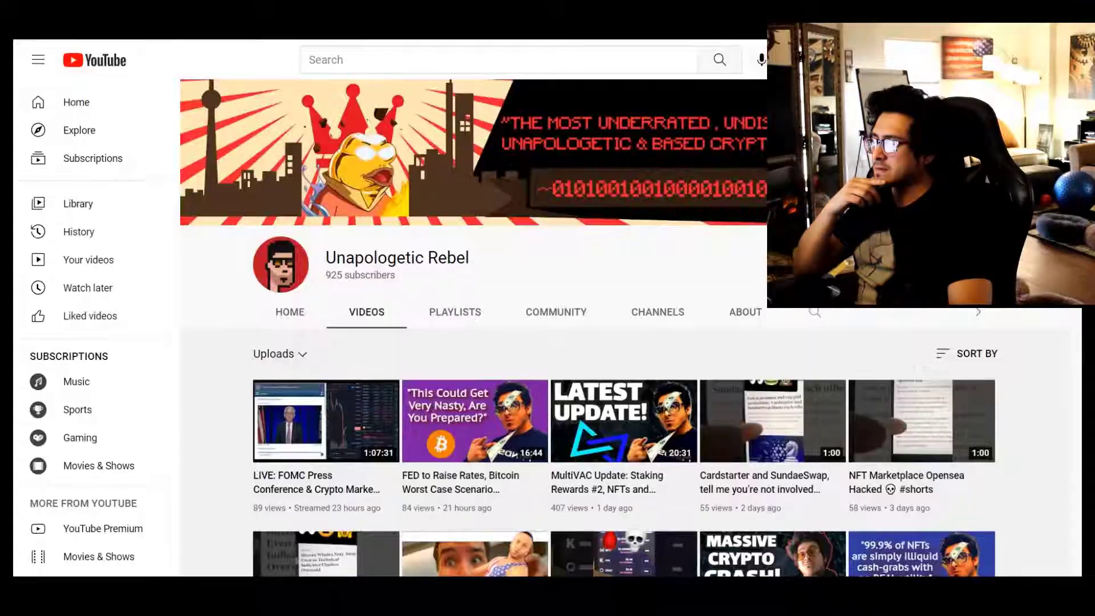
{"action": "key", "text": "alt+Tab"}
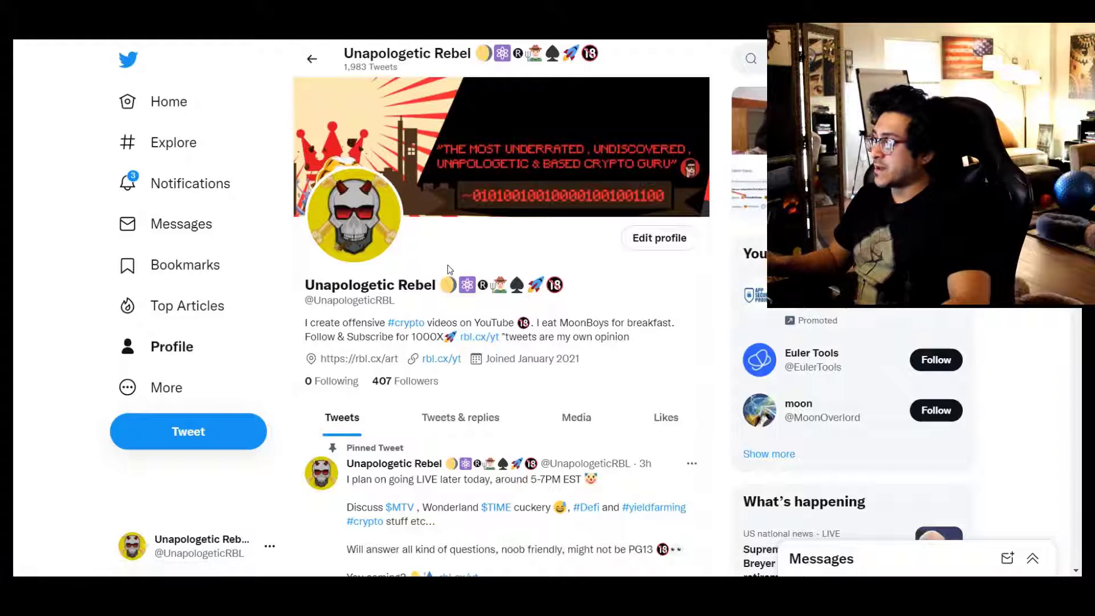
{"action": "left_click_drag", "start_coordinate": [410, 301], "coordinate": [314, 302]}
{"action": "key", "text": "ctrl+c"}
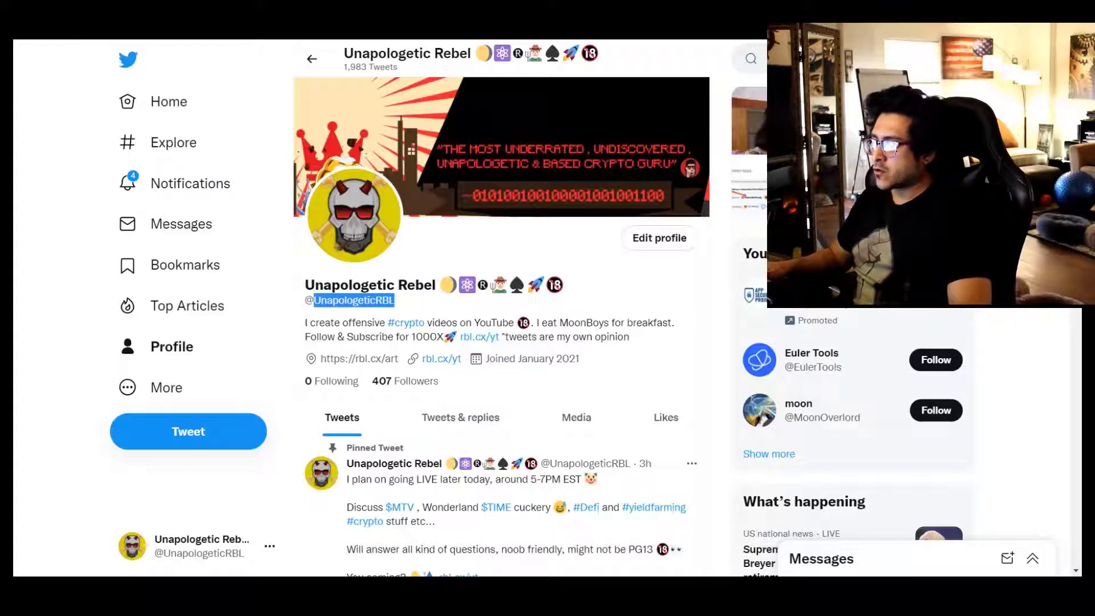
Step: Switch to BotGhost, add the copied handle UnapologeticRBL as a Twitter target posting in #cronos, and save the changes
{"action": "key", "text": "alt+Tab"}
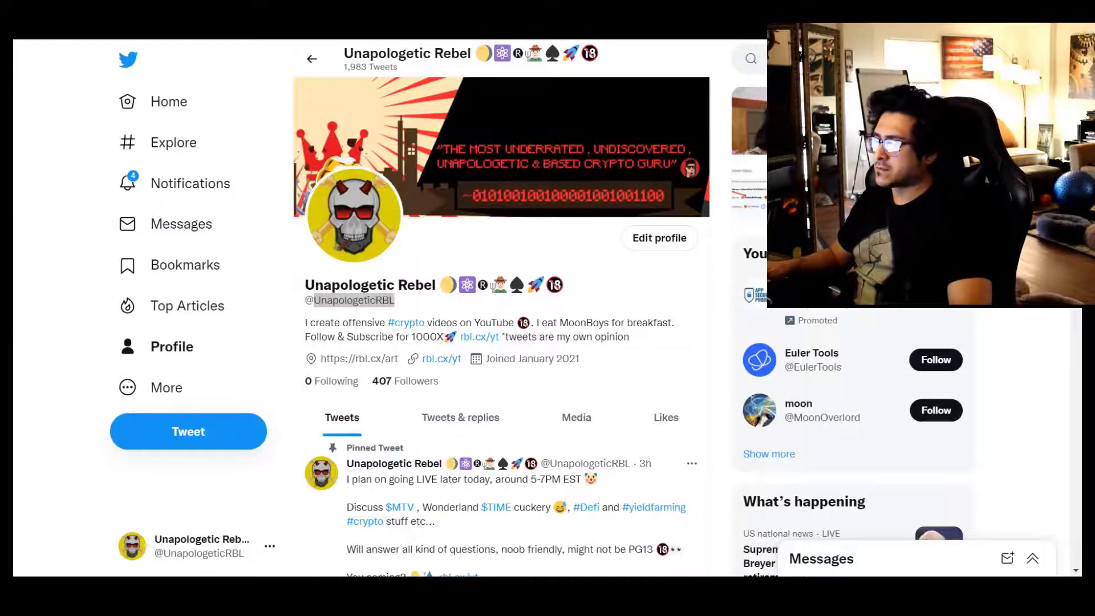
{"action": "left_click", "coordinate": [385, 246]}
{"action": "key", "text": "ctrl+v"}
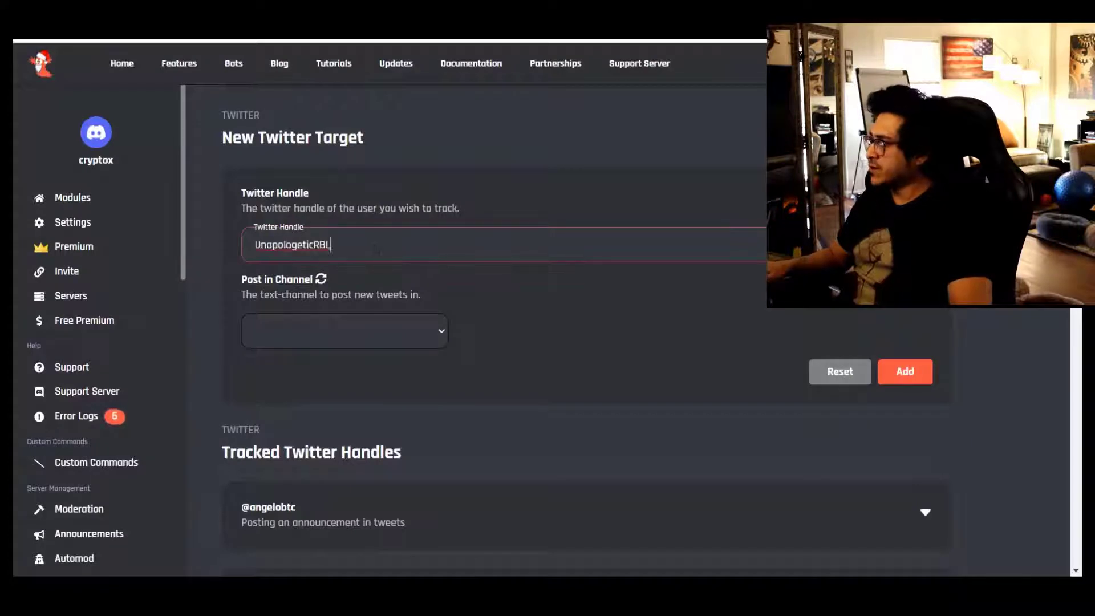
{"action": "left_click", "coordinate": [431, 341]}
{"action": "scroll", "coordinate": [391, 226], "scroll_direction": "down", "scroll_amount": 1}
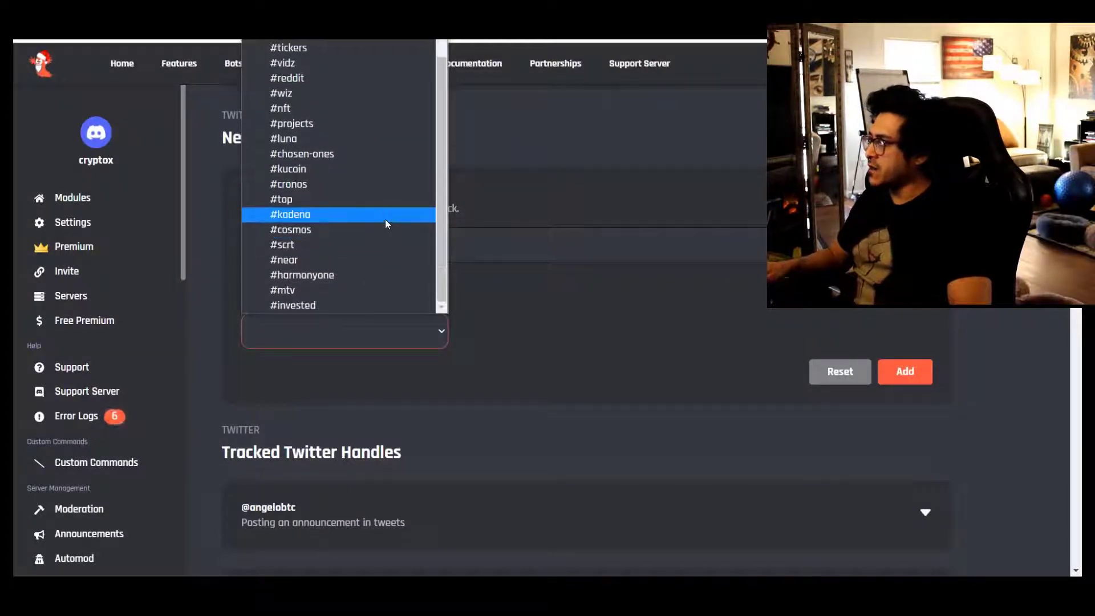
{"action": "left_click", "coordinate": [349, 181]}
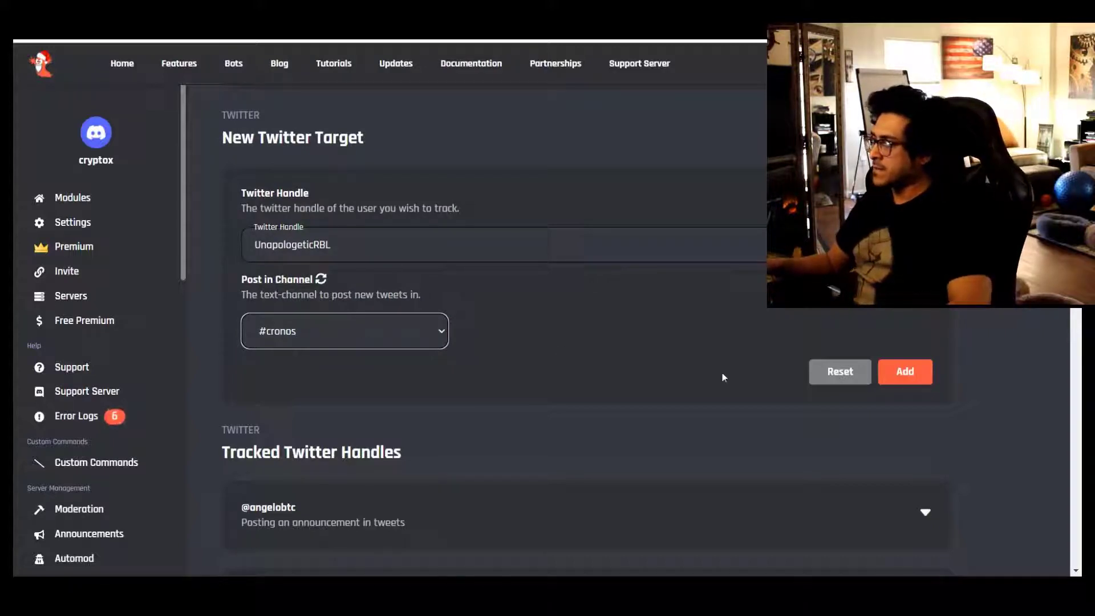
{"action": "left_click", "coordinate": [899, 373]}
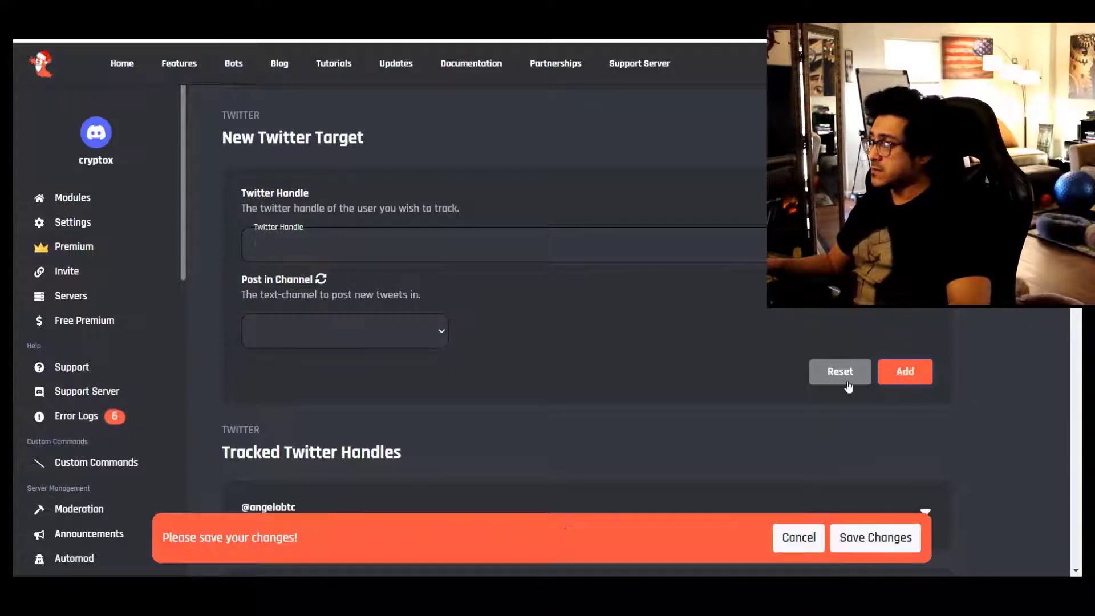
{"action": "left_click", "coordinate": [873, 545]}
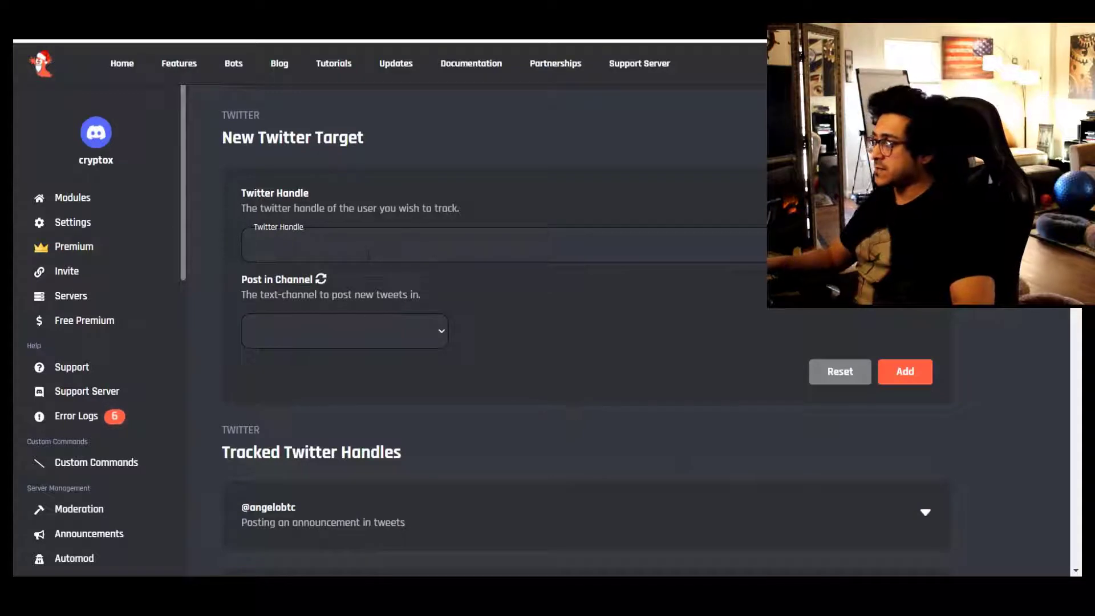
Step: Look through the list of tracked Twitter handles and the channels they post to
{"action": "scroll", "coordinate": [437, 302], "scroll_direction": "up", "scroll_amount": 3}
{"action": "scroll", "coordinate": [405, 259], "scroll_direction": "down", "scroll_amount": 10}
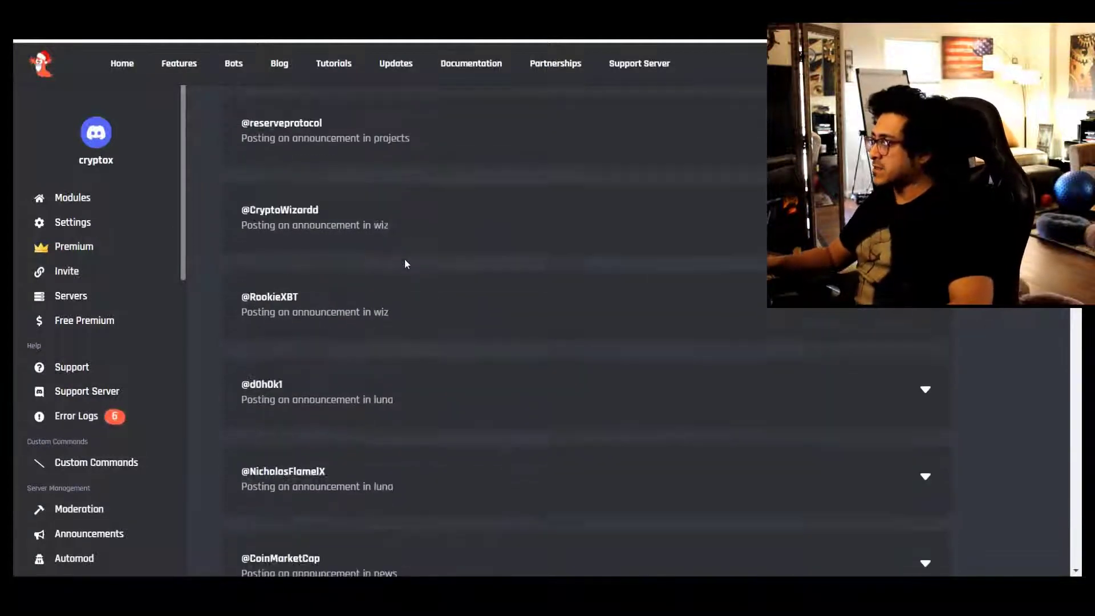
{"action": "scroll", "coordinate": [405, 258], "scroll_direction": "up", "scroll_amount": 10}
{"action": "scroll", "coordinate": [351, 302], "scroll_direction": "down", "scroll_amount": 5}
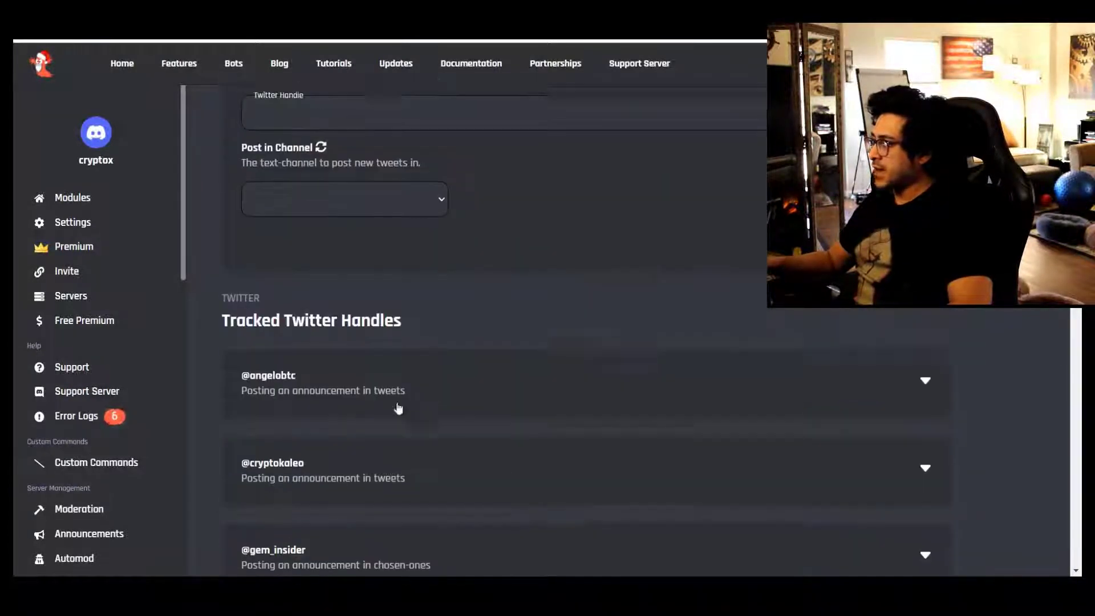
{"action": "scroll", "coordinate": [396, 510], "scroll_direction": "up", "scroll_amount": 4}
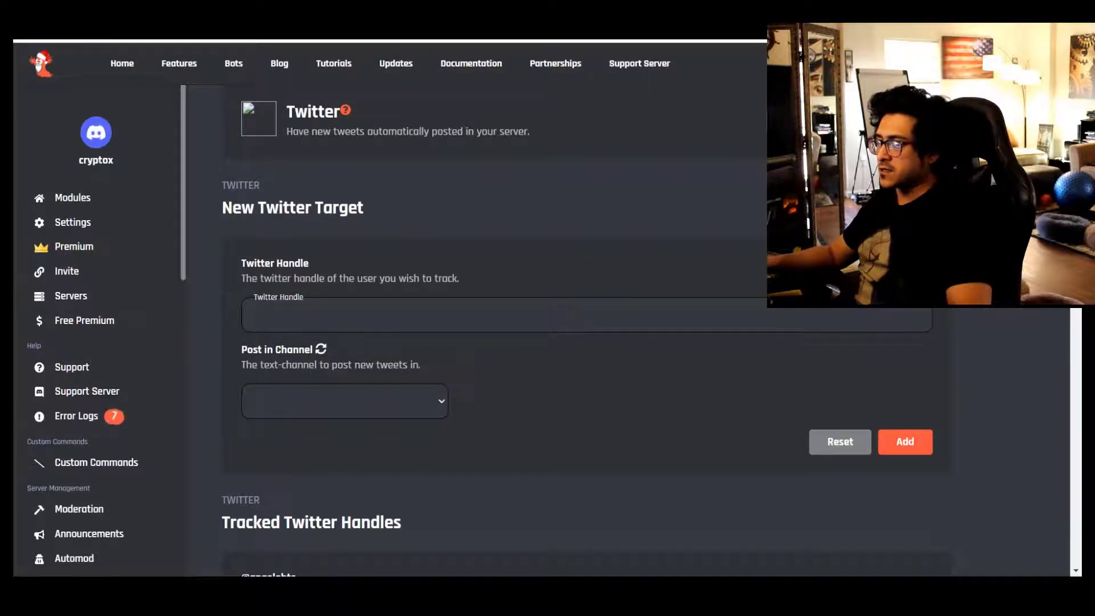
Step: Switch to Discord and review the recent bot tweets in the cronos channel
{"action": "key", "text": "alt+Tab"}
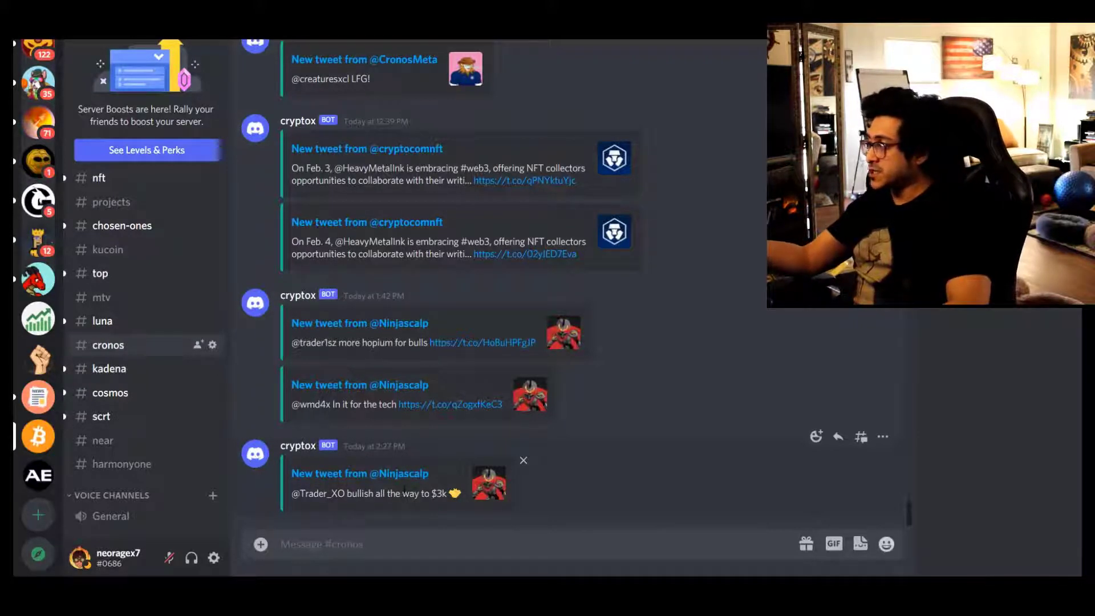
{"action": "scroll", "coordinate": [369, 426], "scroll_direction": "up", "scroll_amount": 5}
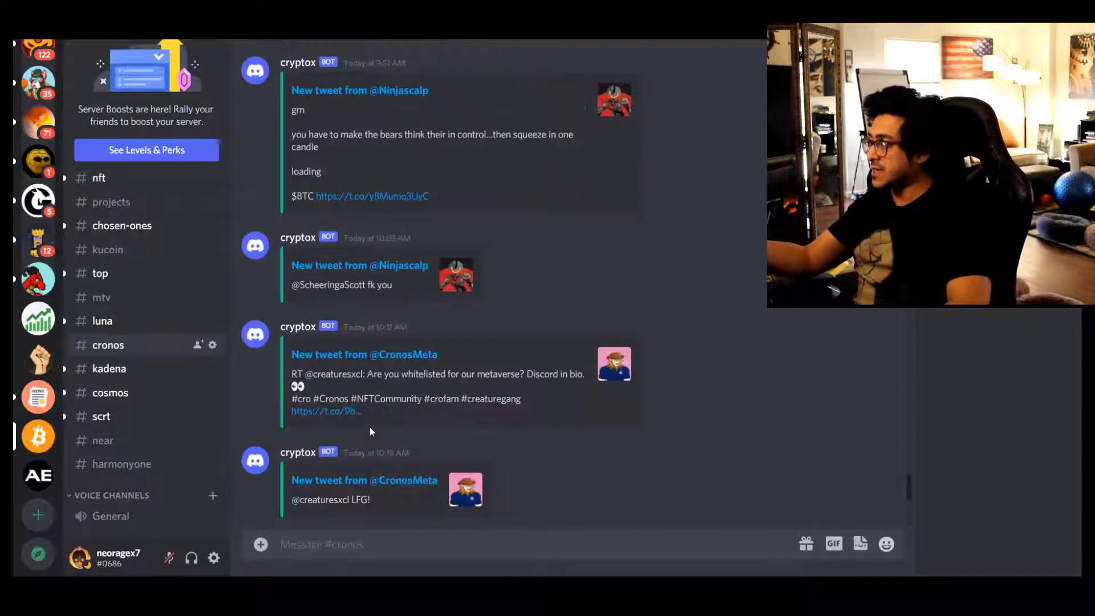
{"action": "scroll", "coordinate": [400, 422], "scroll_direction": "down", "scroll_amount": 5}
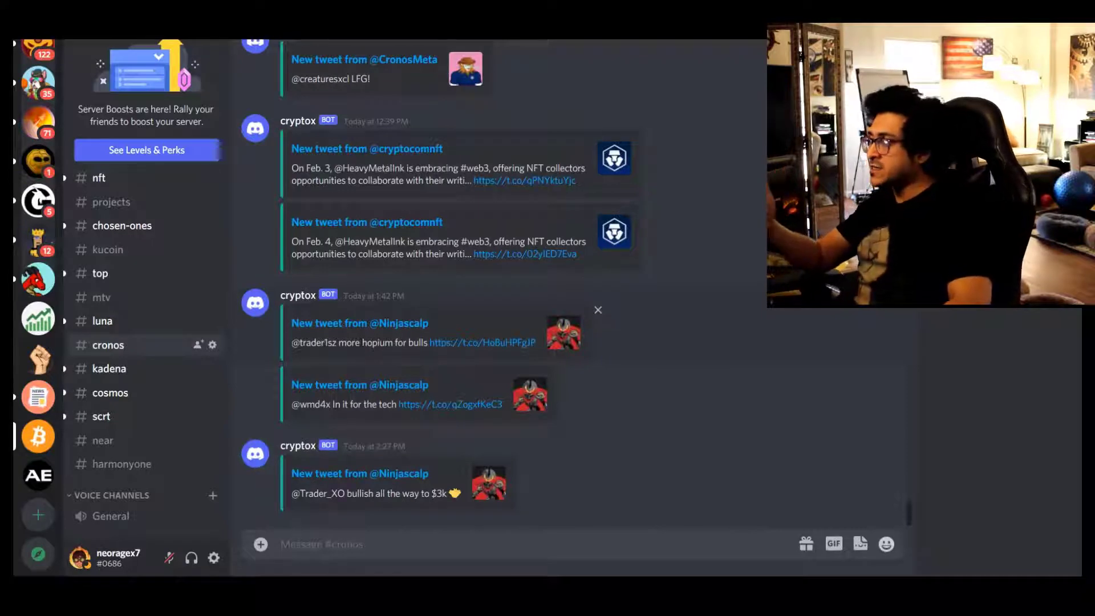
Step: Open the luna channel, examine the tweets the cryptox bot has posted there, and return to BotGhost's Twitter module
{"action": "left_click", "coordinate": [133, 323]}
{"action": "scroll", "coordinate": [419, 336], "scroll_direction": "up", "scroll_amount": 10}
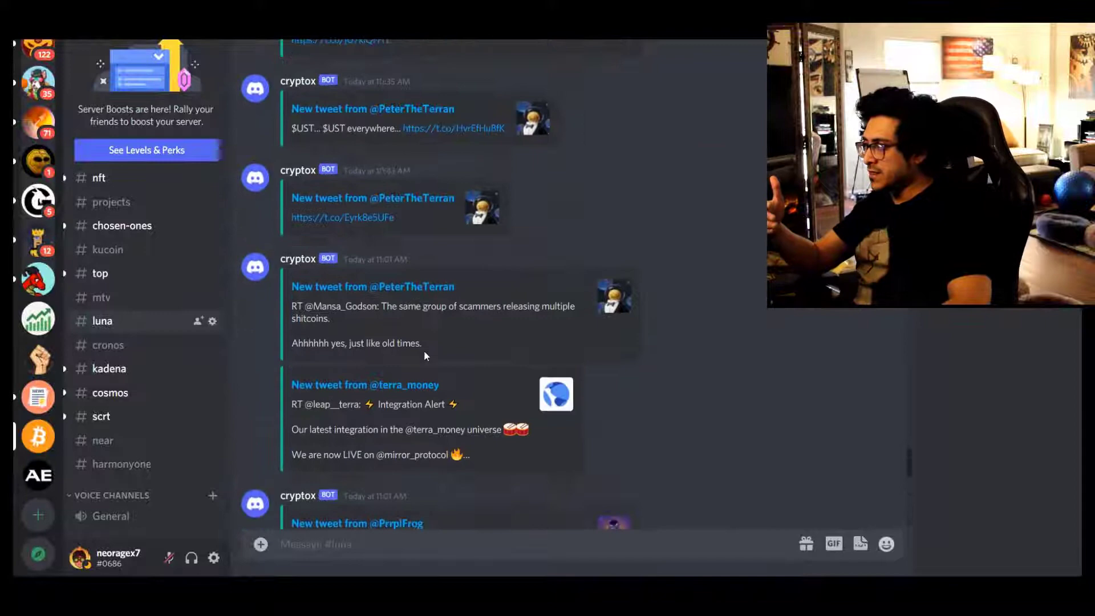
{"action": "scroll", "coordinate": [424, 356], "scroll_direction": "down", "scroll_amount": 12}
{"action": "scroll", "coordinate": [425, 355], "scroll_direction": "up", "scroll_amount": 5}
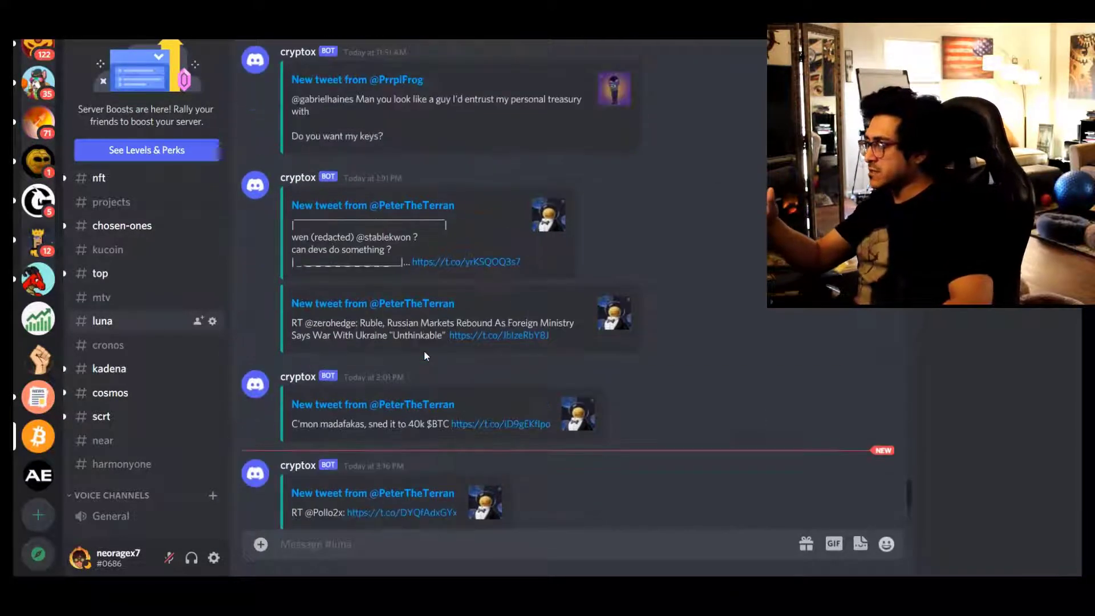
{"action": "scroll", "coordinate": [425, 356], "scroll_direction": "up", "scroll_amount": 3}
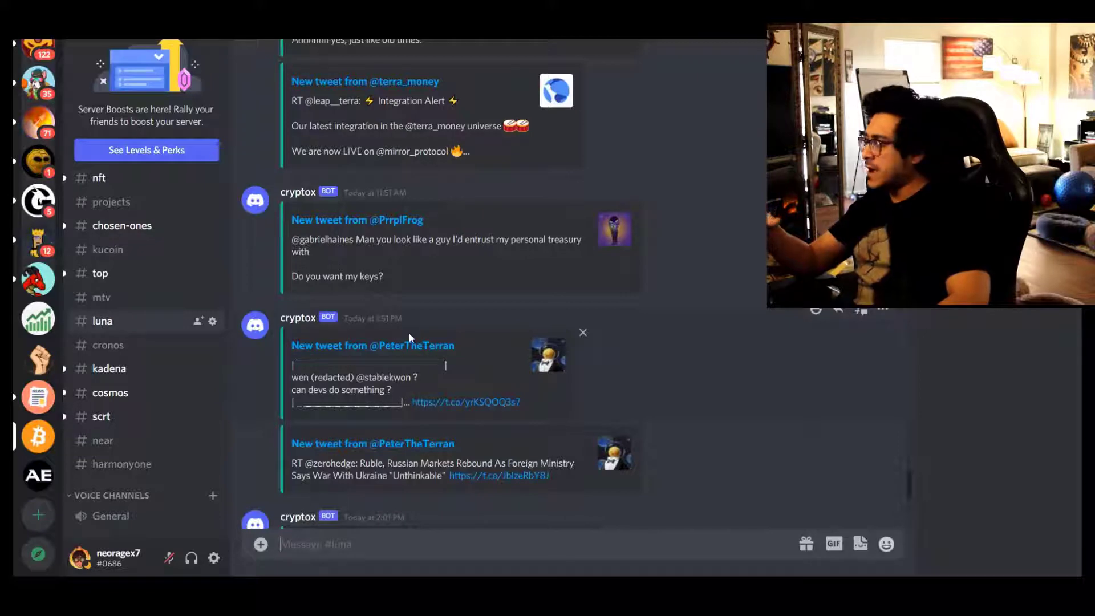
{"action": "scroll", "coordinate": [391, 345], "scroll_direction": "up", "scroll_amount": 4}
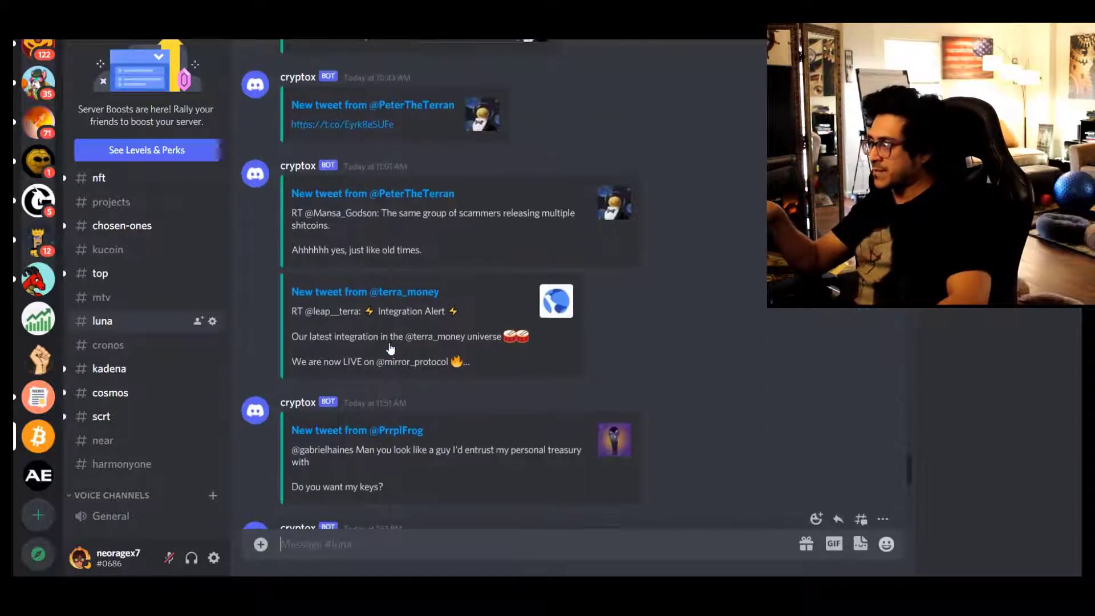
{"action": "scroll", "coordinate": [389, 346], "scroll_direction": "down", "scroll_amount": 3}
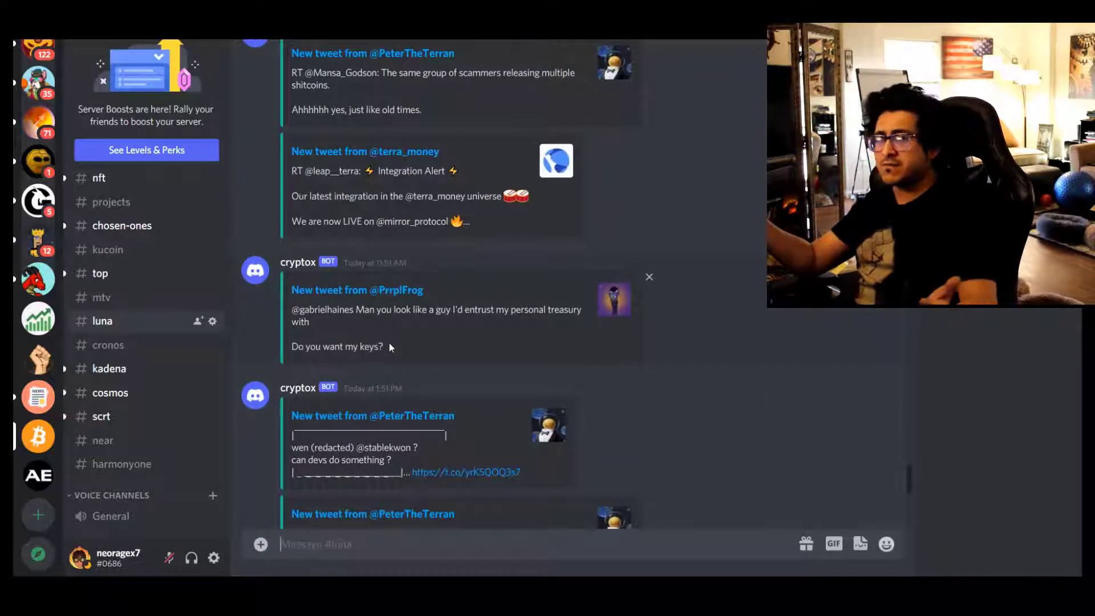
{"action": "scroll", "coordinate": [389, 345], "scroll_direction": "down", "scroll_amount": 6}
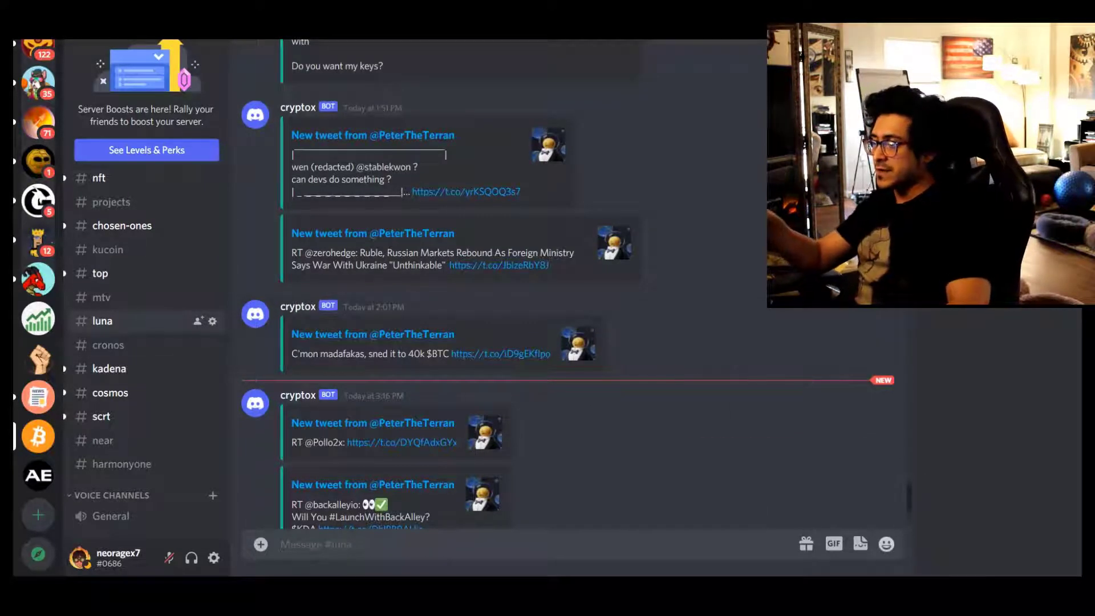
{"action": "key", "text": "alt+Tab"}
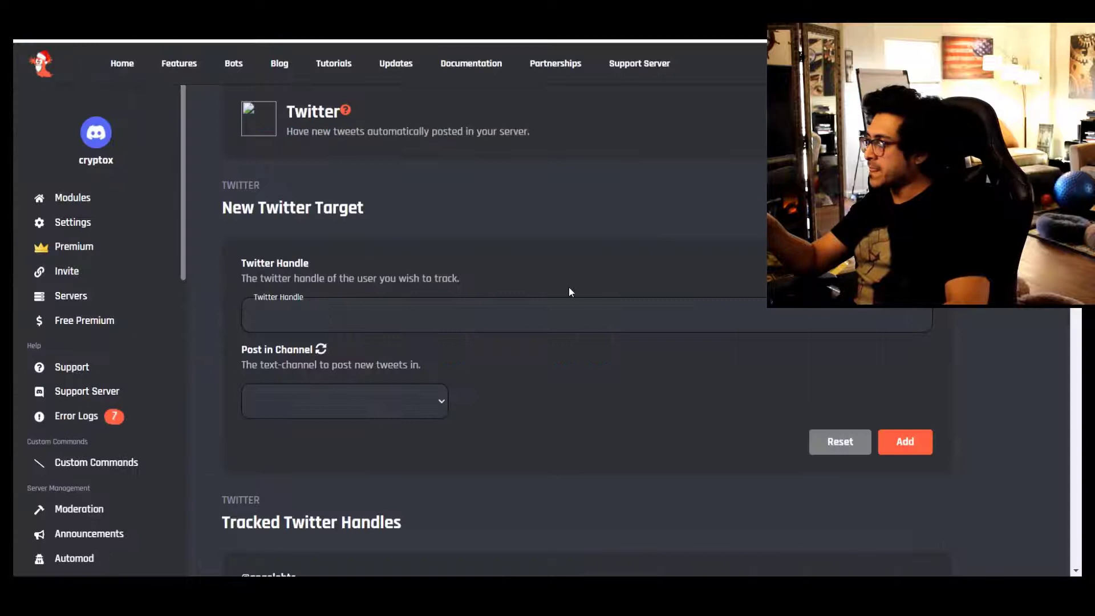
Step: Glance over the tracked Twitter handles, then open the Reddit module from BotGhost's social integrations
{"action": "scroll", "coordinate": [460, 272], "scroll_direction": "down", "scroll_amount": 6}
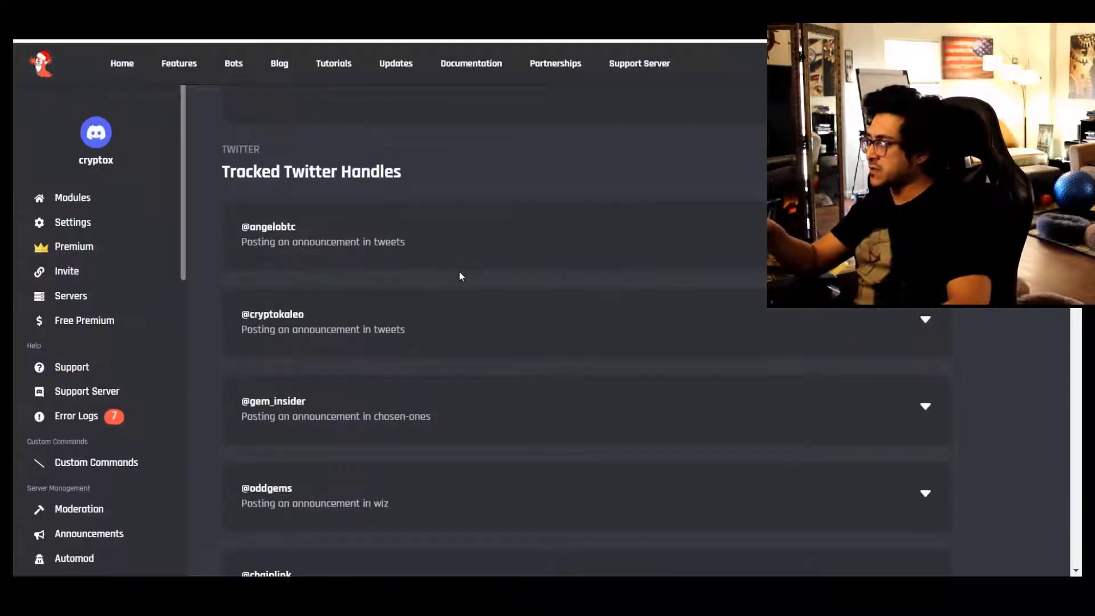
{"action": "scroll", "coordinate": [460, 272], "scroll_direction": "up", "scroll_amount": 7}
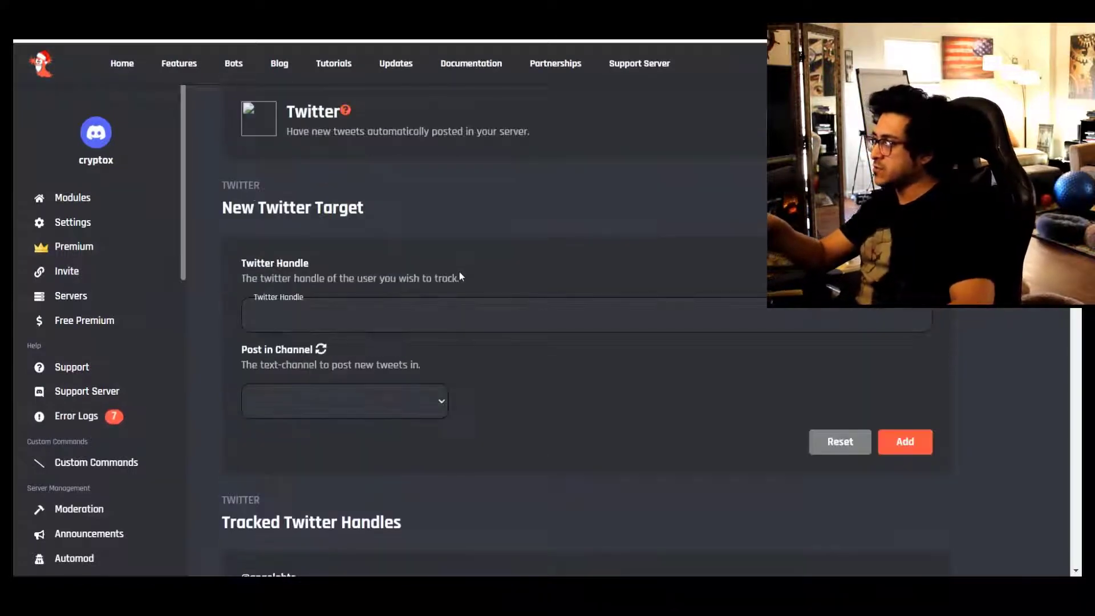
{"action": "left_click", "coordinate": [70, 199]}
{"action": "scroll", "coordinate": [549, 272], "scroll_direction": "down", "scroll_amount": 10}
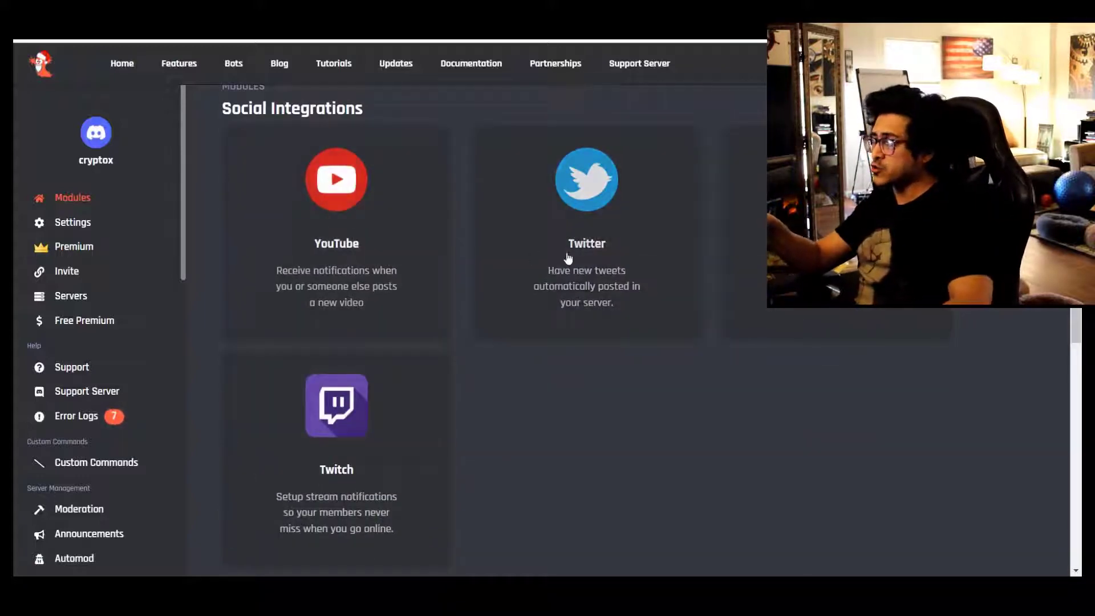
{"action": "left_click", "coordinate": [836, 240]}
{"action": "scroll", "coordinate": [561, 285], "scroll_direction": "down", "scroll_amount": 5}
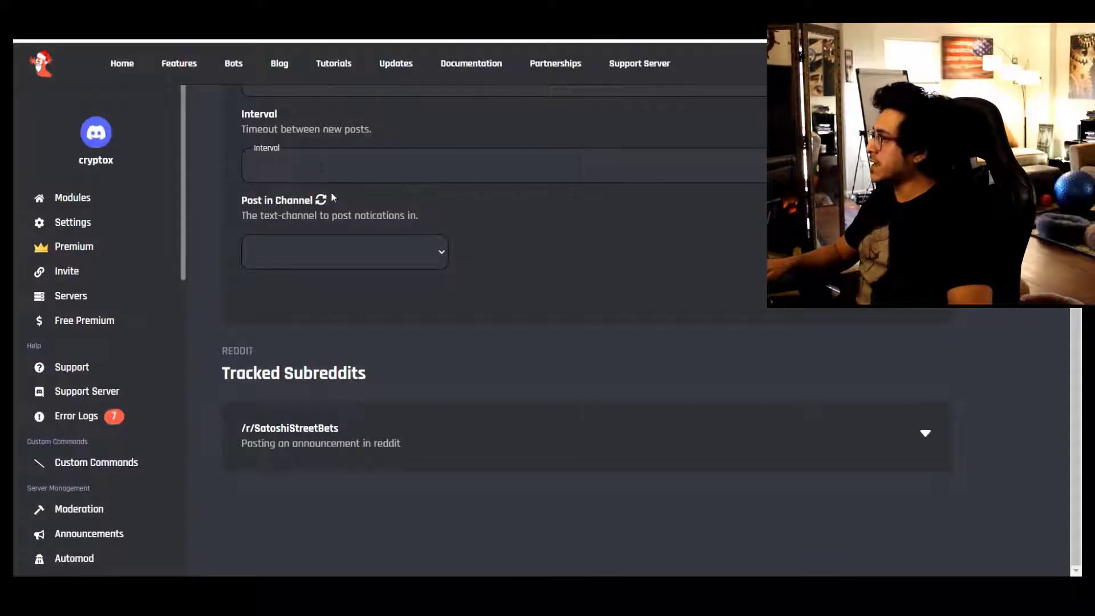
Step: Check the community name on the Reddit page and enter CryptoCurrency as the subreddit to receive posts from
{"action": "left_click", "coordinate": [321, 167]}
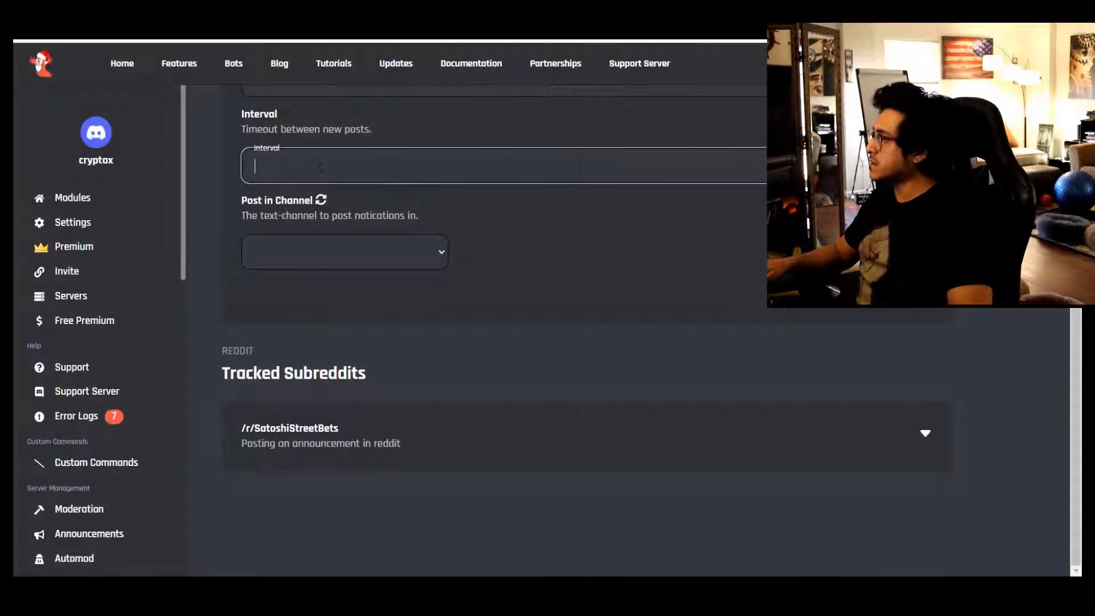
{"action": "type", "text": "6"}
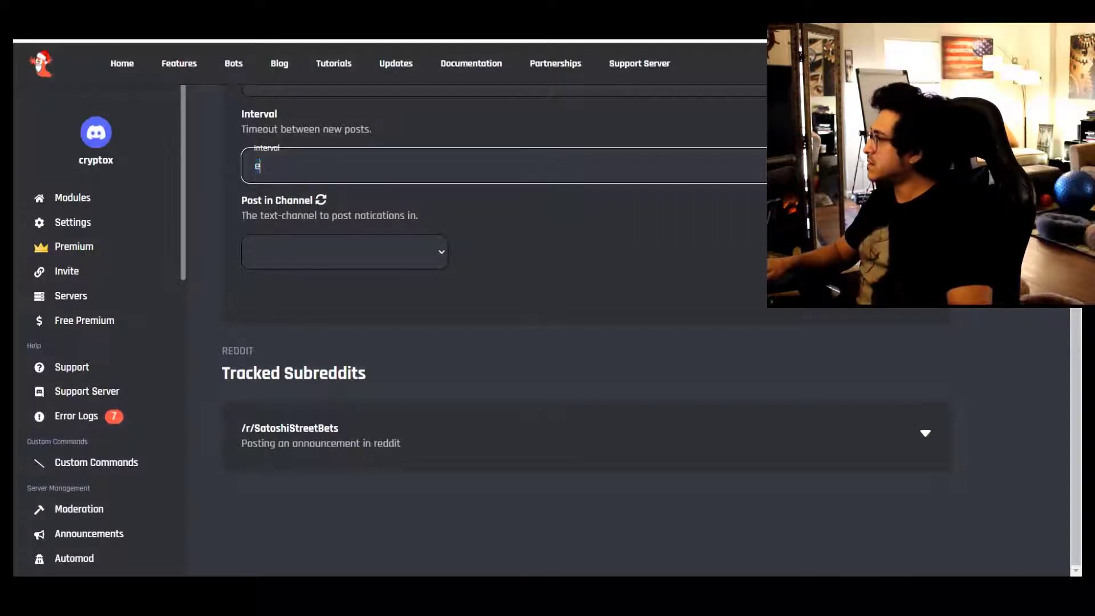
{"action": "key", "text": "ctrl+Tab"}
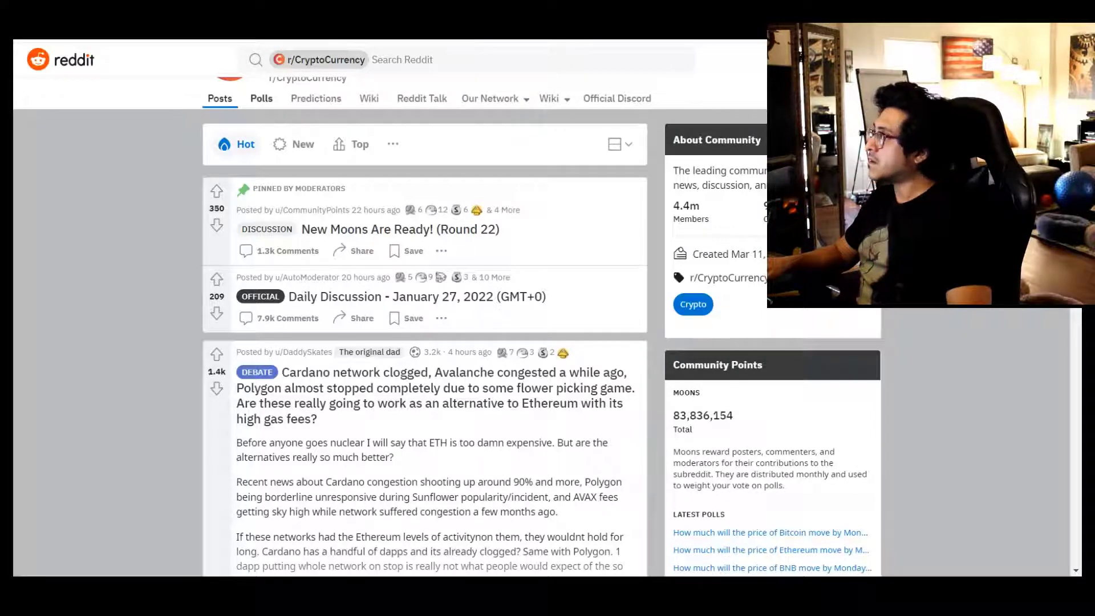
{"action": "key", "text": "ctrl+Tab"}
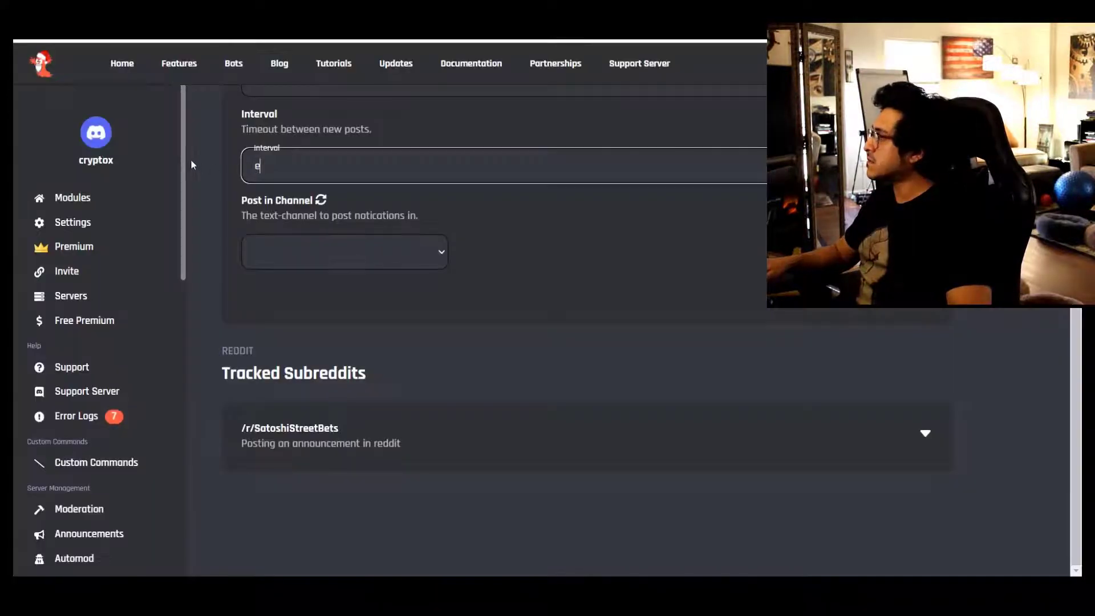
{"action": "key", "text": "ctrl+a"}
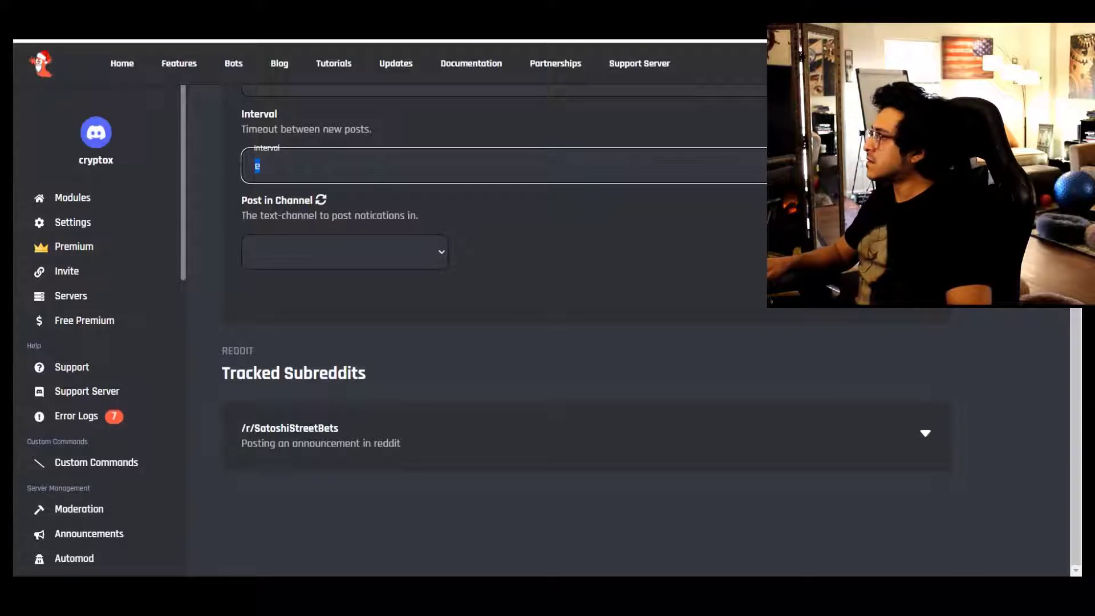
{"action": "scroll", "coordinate": [571, 241], "scroll_direction": "up", "scroll_amount": 4}
{"action": "key", "text": "shift+Tab"}
{"action": "type", "text": "CryptoCurrency"}
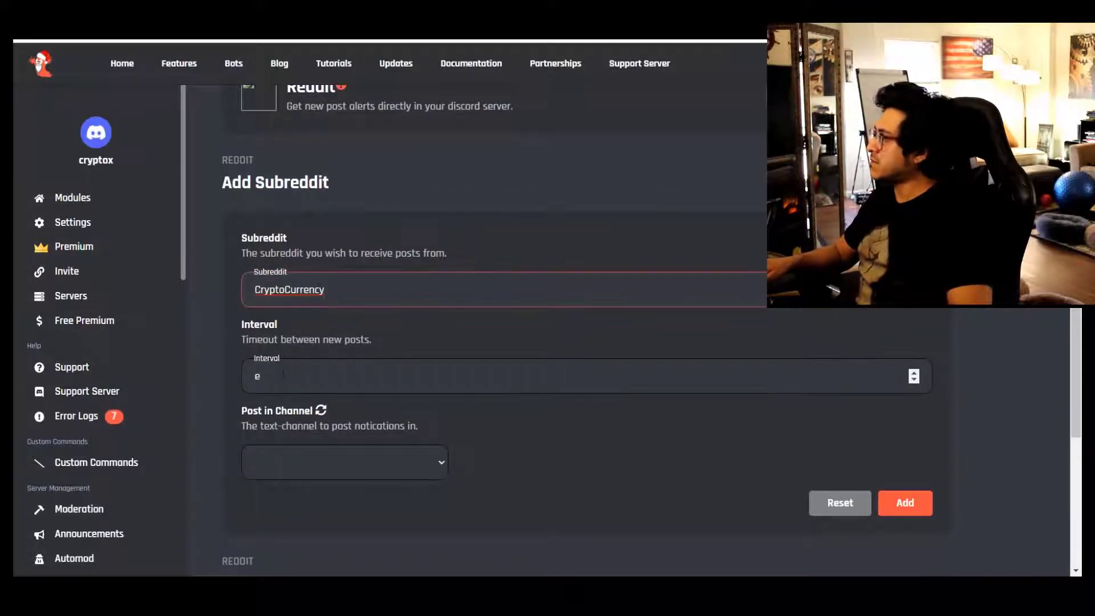
Step: Set the interval between new posts to 6 and choose #reddit as the channel to post in
{"action": "key", "text": "Tab"}
{"action": "key", "text": "BackSpace"}
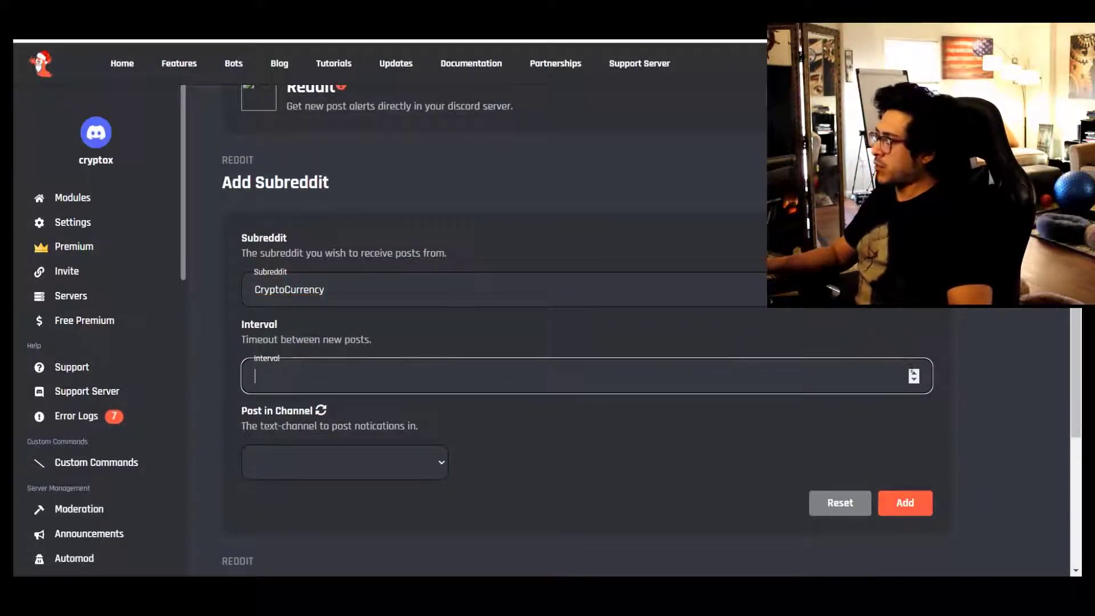
{"action": "left_click", "coordinate": [914, 373]}
{"action": "left_click", "coordinate": [914, 373]}
{"action": "left_click", "coordinate": [913, 373]}
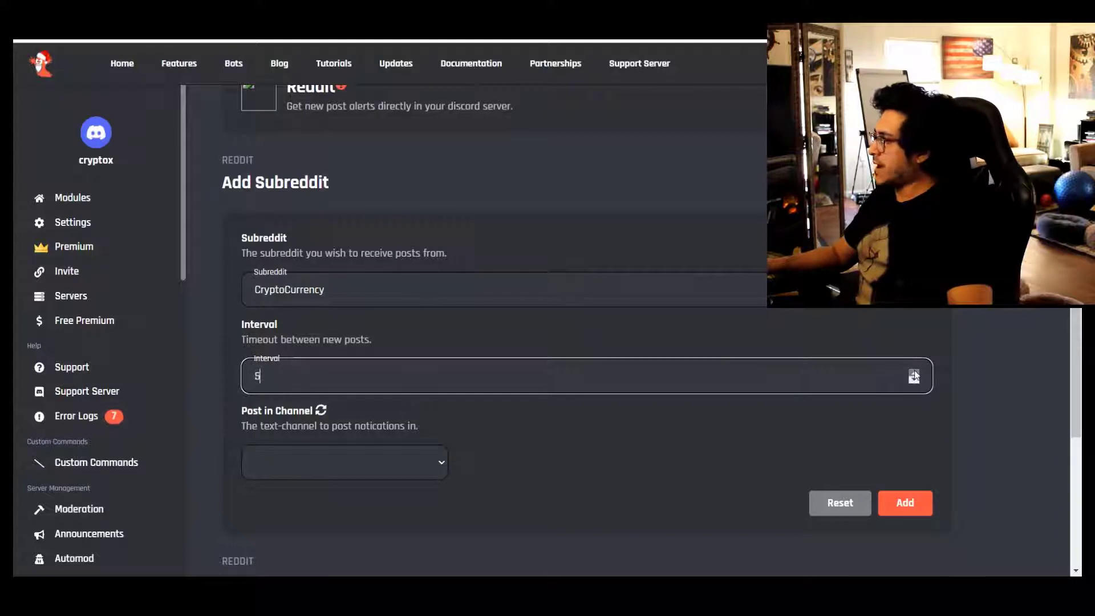
{"action": "key", "text": "Up"}
{"action": "key", "text": "ctrl+a"}
{"action": "left_click", "coordinate": [410, 464]}
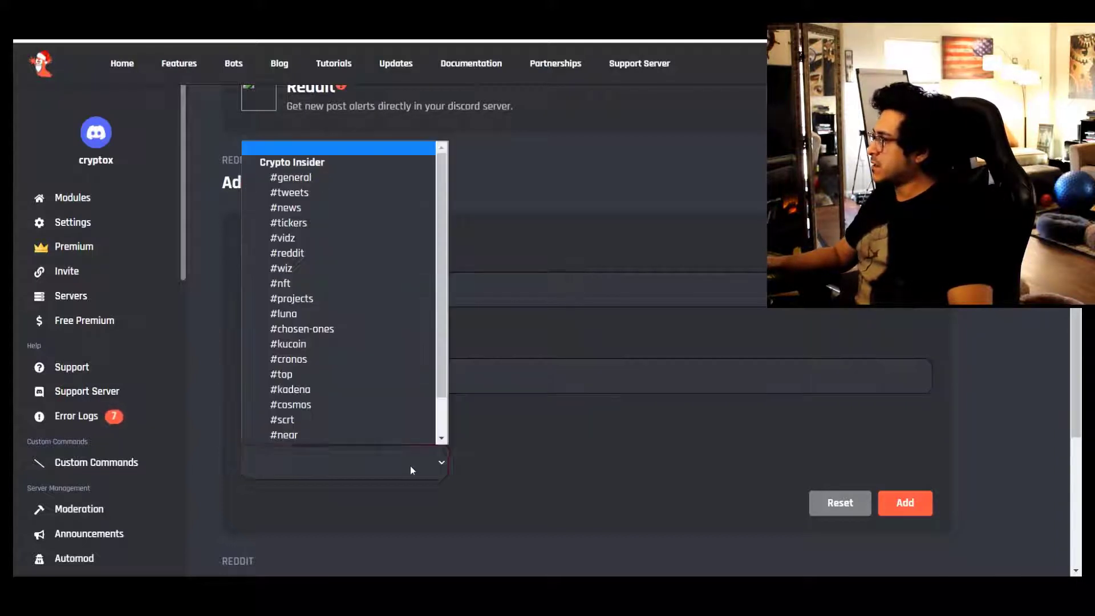
{"action": "scroll", "coordinate": [379, 239], "scroll_direction": "down", "scroll_amount": 1}
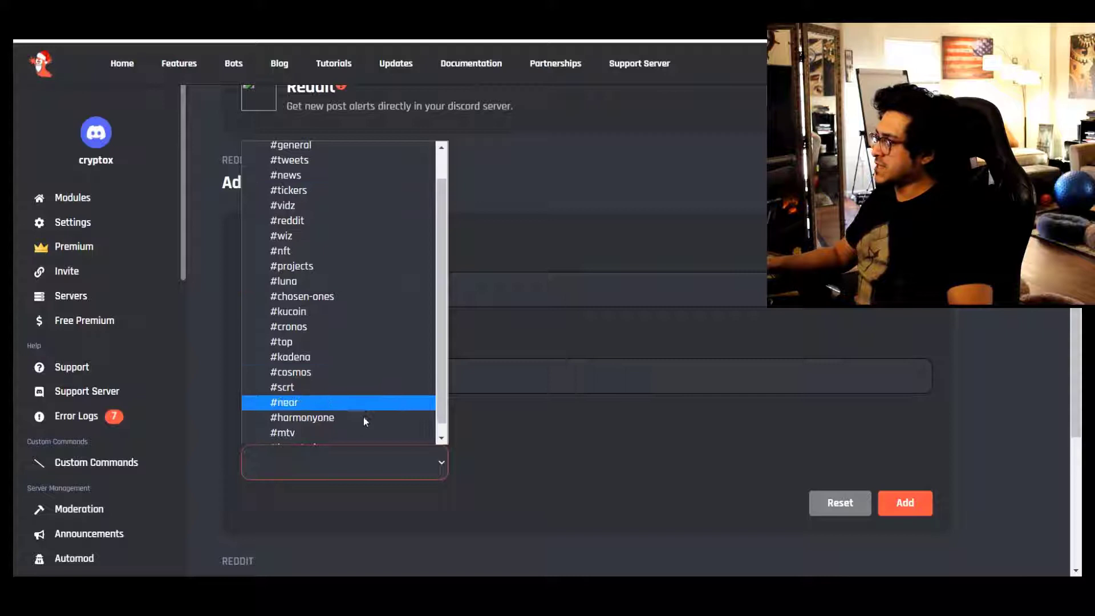
{"action": "left_click", "coordinate": [314, 220]}
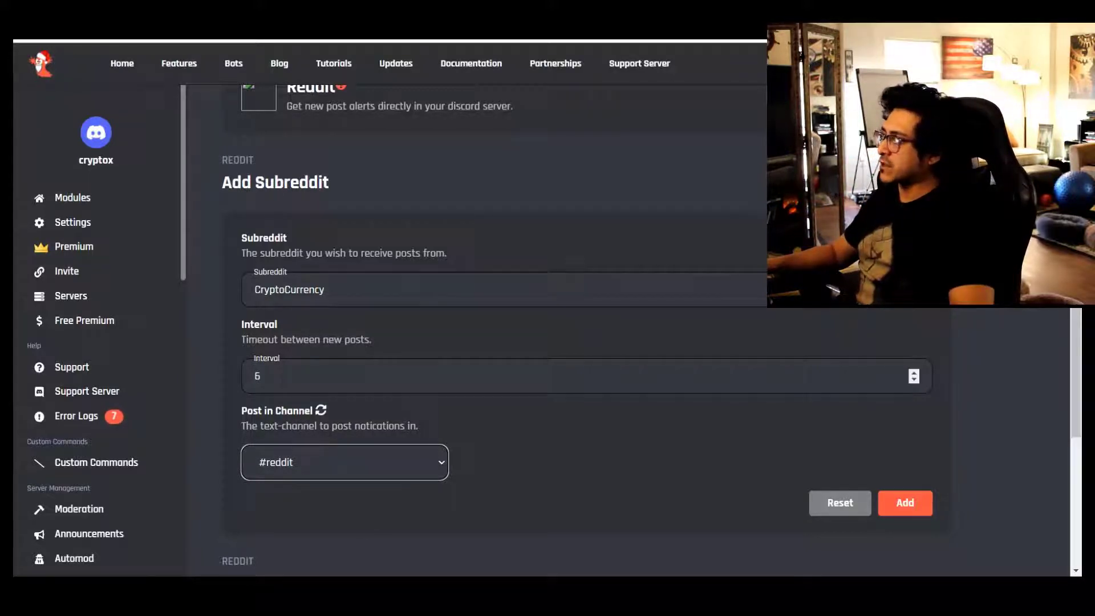
{"action": "left_click", "coordinate": [301, 464]}
{"action": "scroll", "coordinate": [335, 288], "scroll_direction": "down", "scroll_amount": 1}
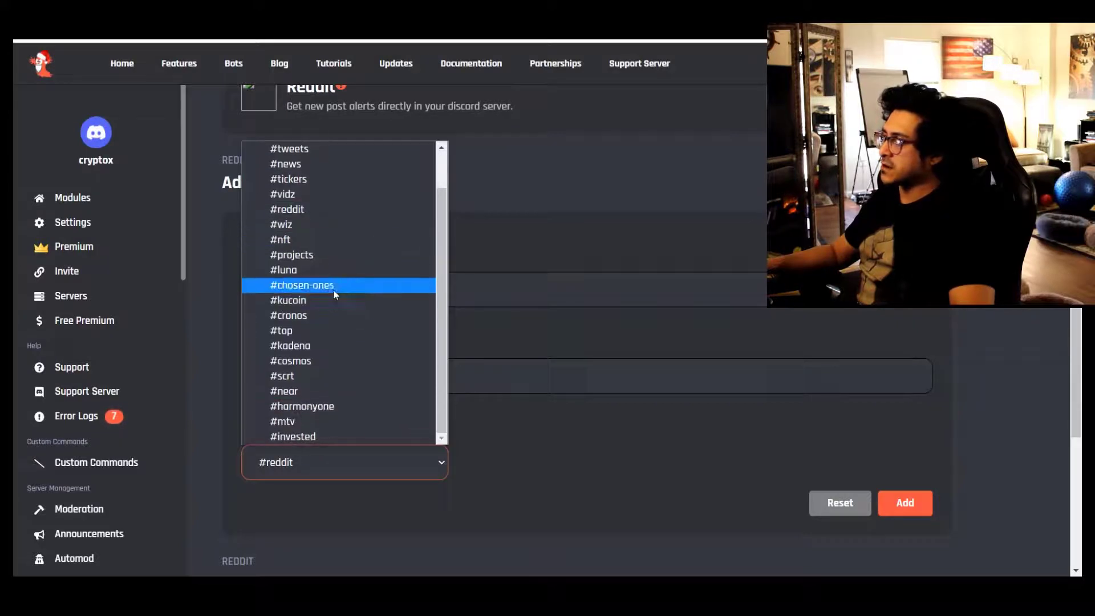
{"action": "key", "text": "alt+Tab"}
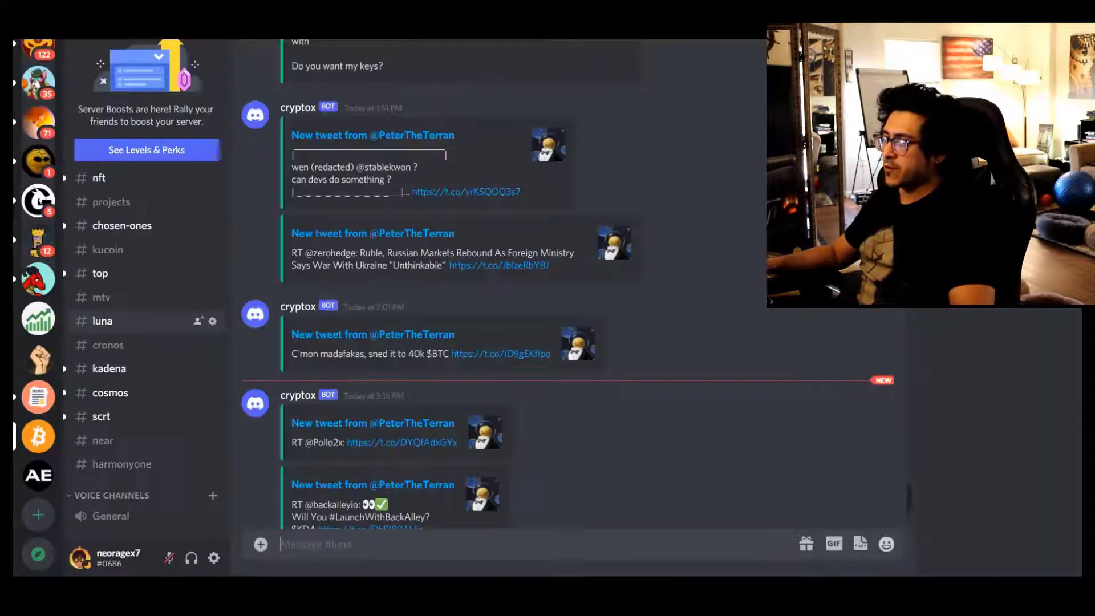
{"action": "scroll", "coordinate": [206, 237], "scroll_direction": "up", "scroll_amount": 5}
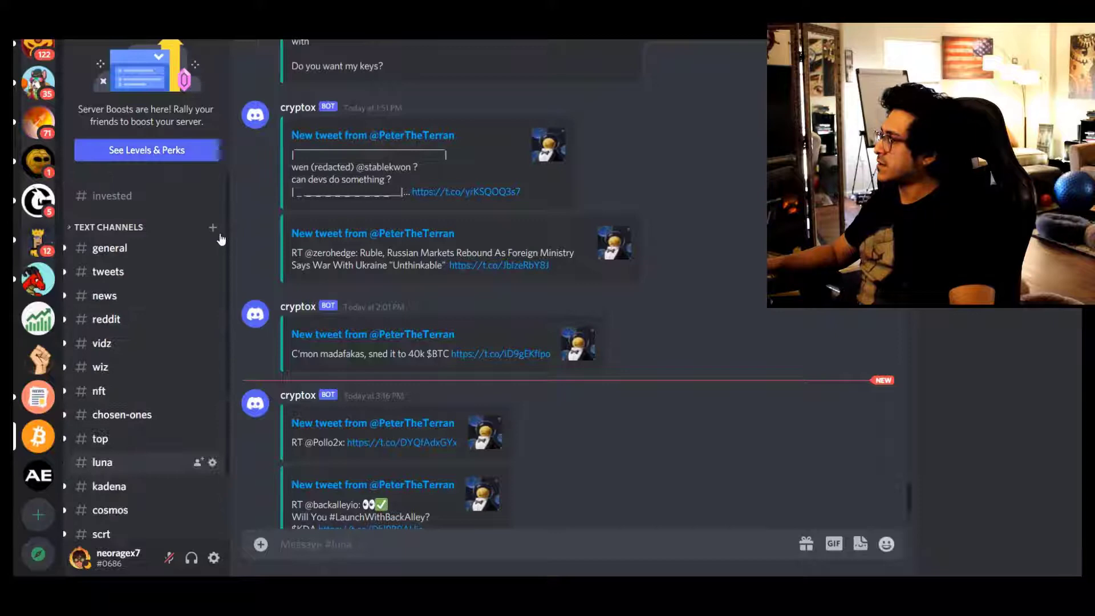
{"action": "left_click", "coordinate": [214, 227]}
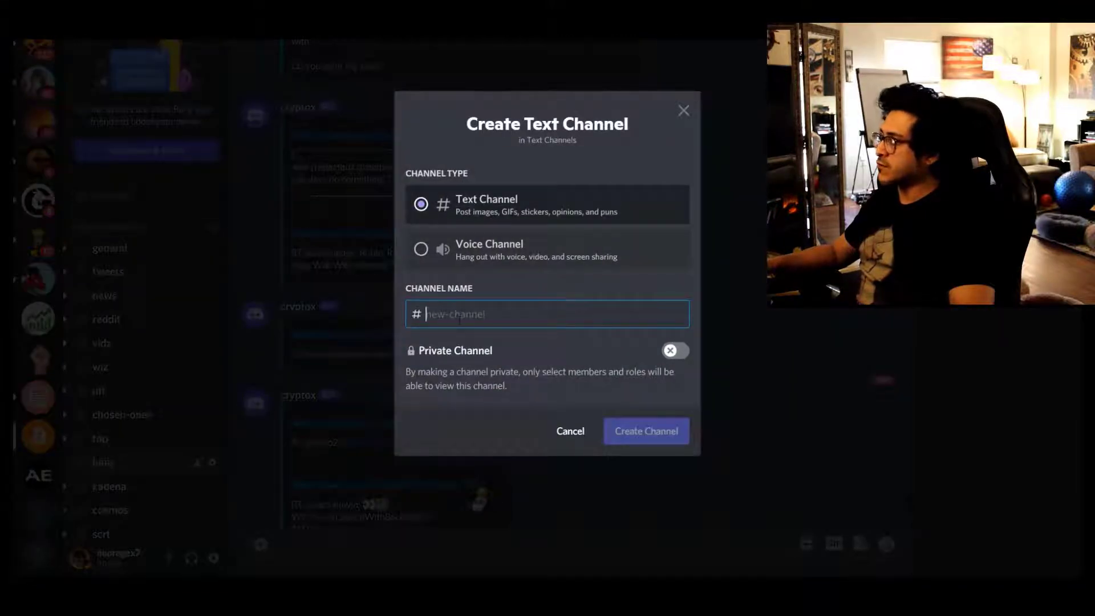
{"action": "type", "text": "crypto"}
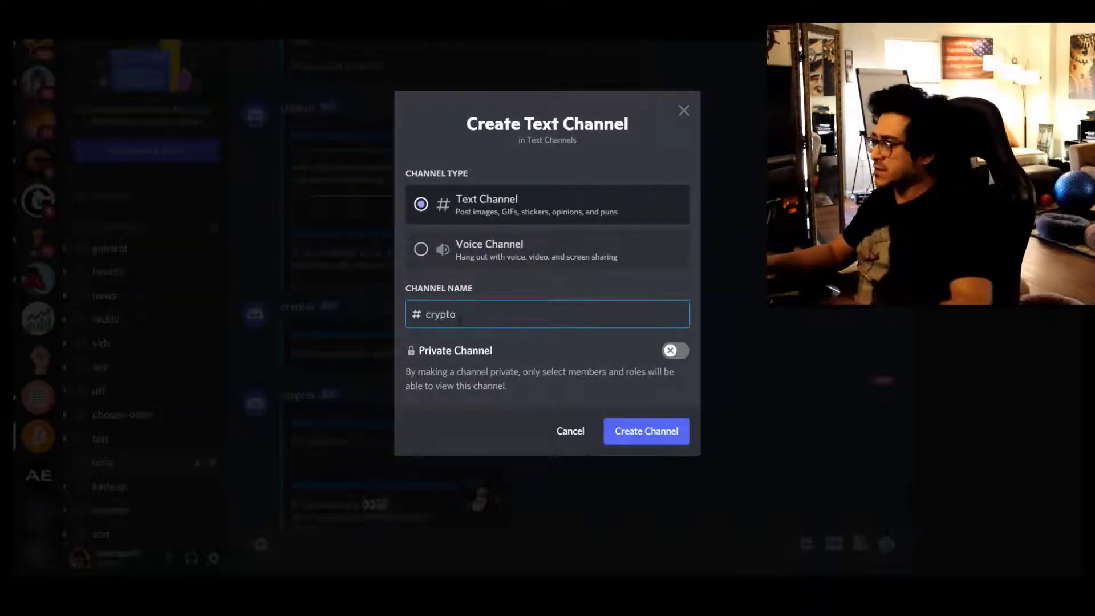
{"action": "left_click", "coordinate": [684, 110]}
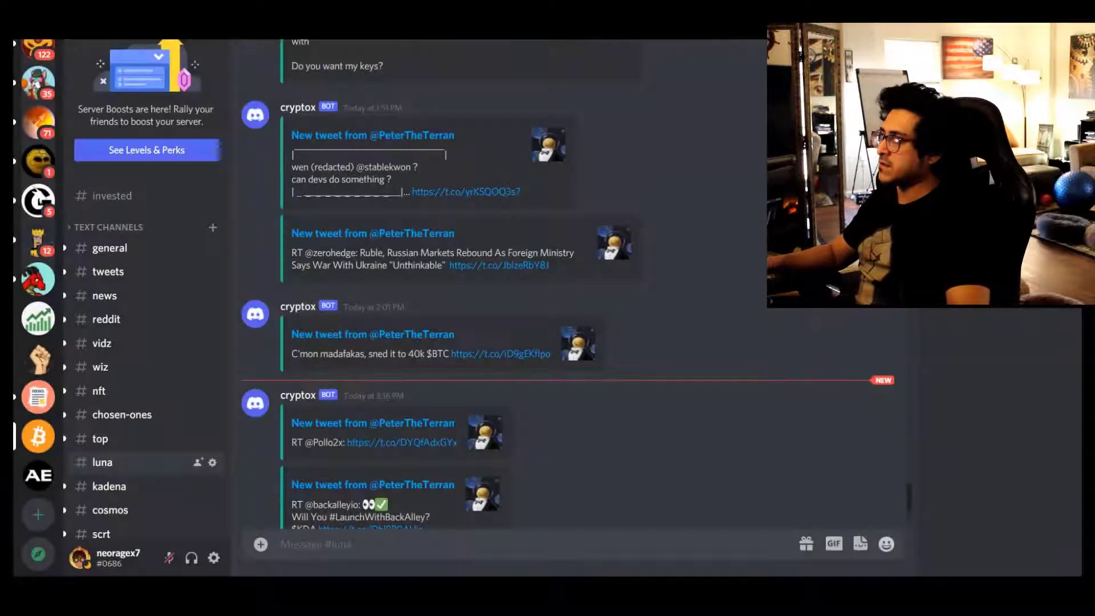
{"action": "key", "text": "alt+Tab"}
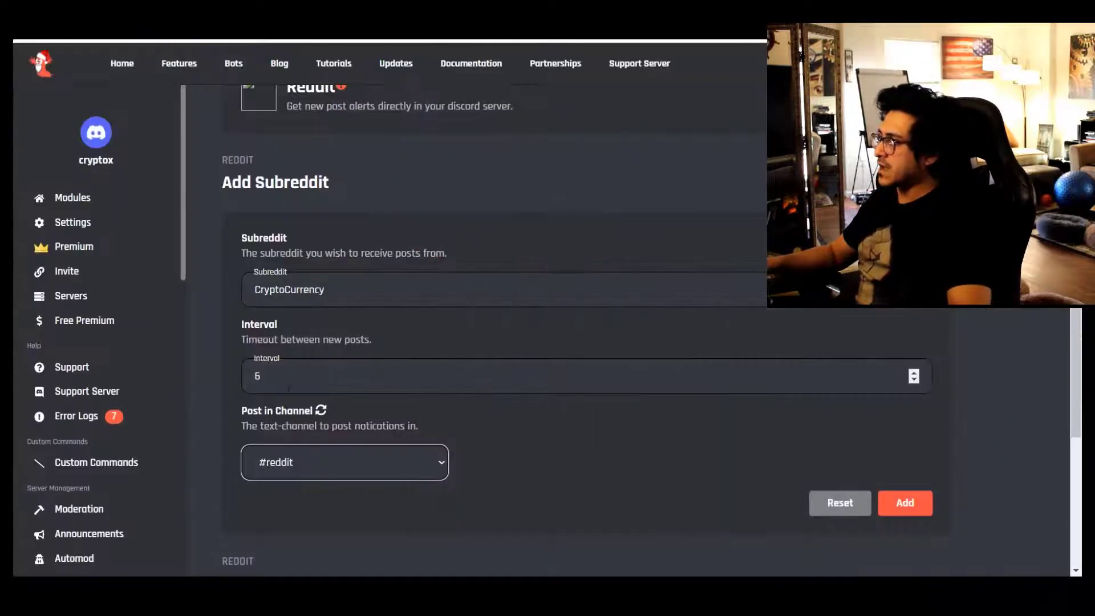
Step: Add the CryptoCurrency subreddit to the tracked subreddits and save the changes
{"action": "scroll", "coordinate": [627, 465], "scroll_direction": "down", "scroll_amount": 3}
{"action": "left_click", "coordinate": [904, 362]}
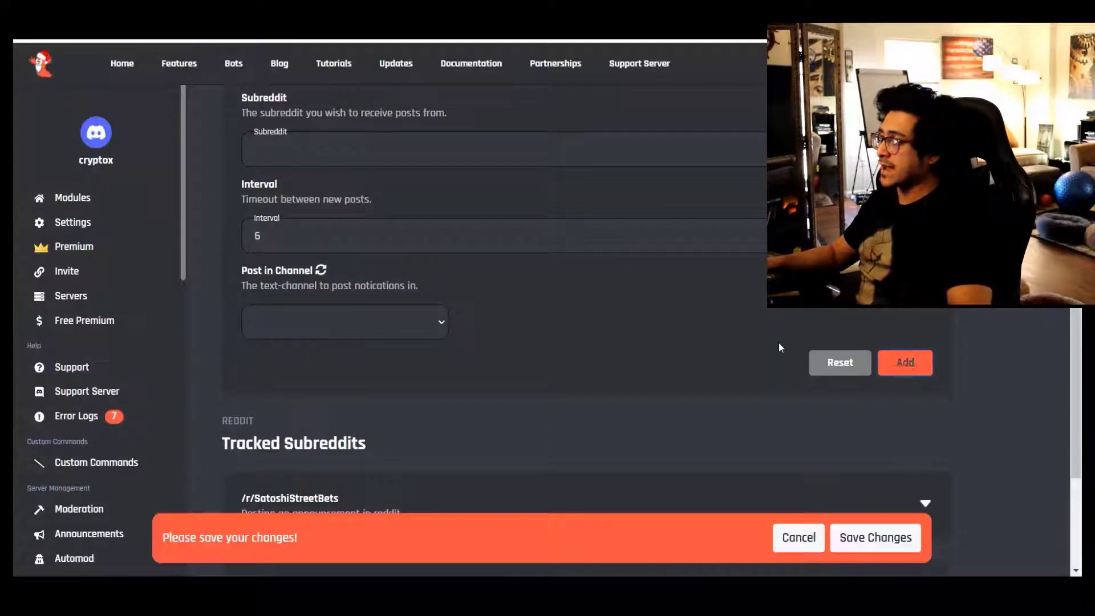
{"action": "scroll", "coordinate": [779, 343], "scroll_direction": "down", "scroll_amount": 3}
{"action": "left_click", "coordinate": [876, 549]}
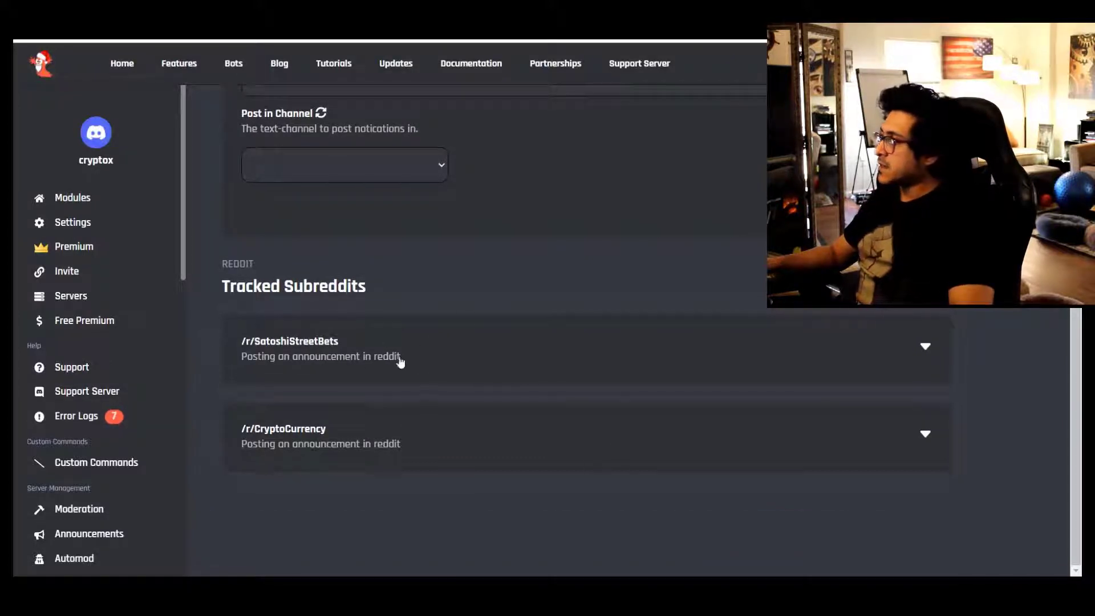
Step: Switch to Discord, look through the SatoshiStreetBets posts in the reddit channel, and open the post about Bitcoin giving back gains
{"action": "key", "text": "alt+Tab"}
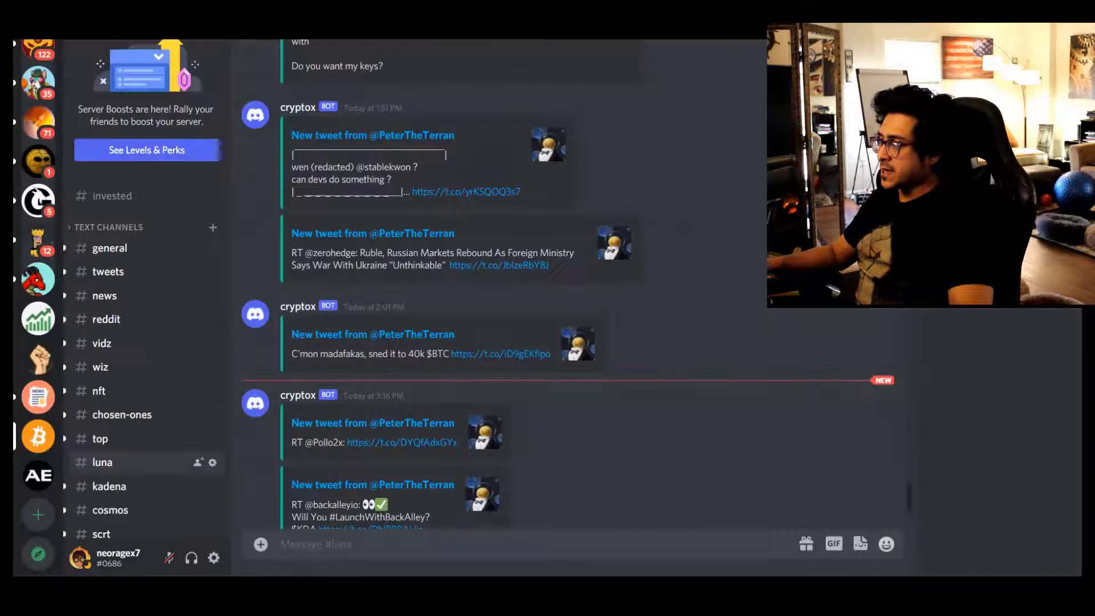
{"action": "left_click", "coordinate": [121, 320]}
{"action": "scroll", "coordinate": [422, 257], "scroll_direction": "up", "scroll_amount": 10}
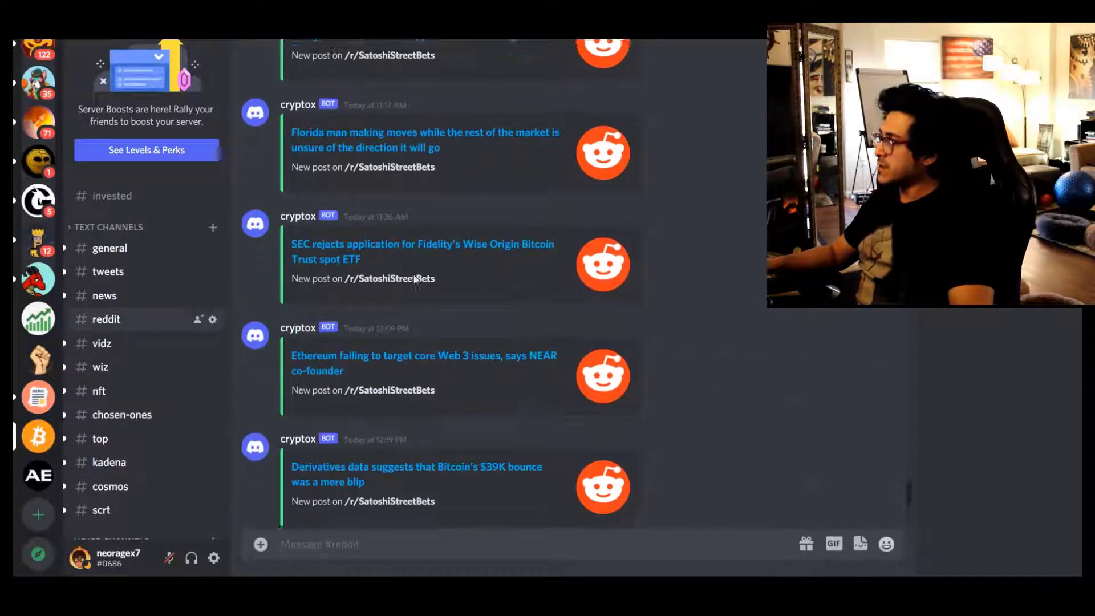
{"action": "scroll", "coordinate": [417, 160], "scroll_direction": "up", "scroll_amount": 3}
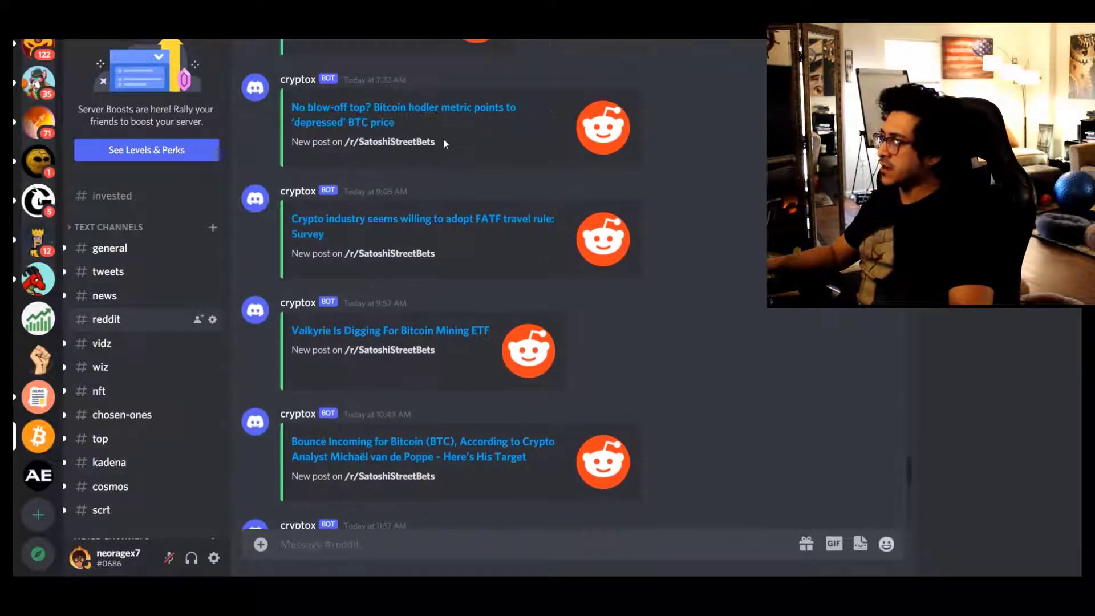
{"action": "scroll", "coordinate": [430, 230], "scroll_direction": "down", "scroll_amount": 15}
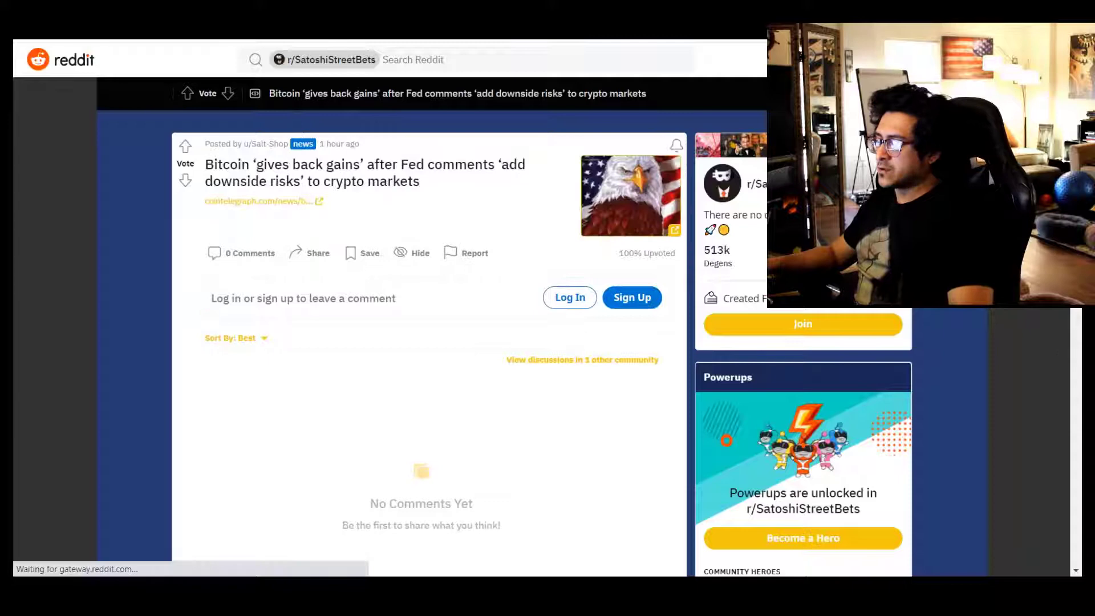
Step: Revisit the bot's posts in Discord's reddit channel and examine the linked Reddit post with its news article link
{"action": "key", "text": "alt+Tab"}
{"action": "scroll", "coordinate": [447, 256], "scroll_direction": "up", "scroll_amount": 5}
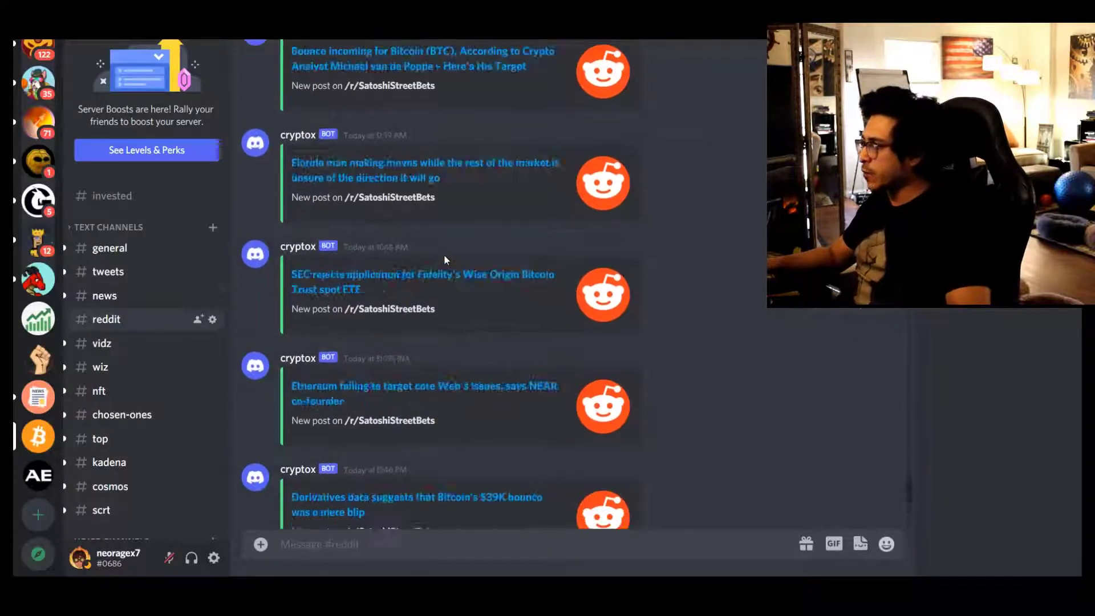
{"action": "scroll", "coordinate": [450, 260], "scroll_direction": "down", "scroll_amount": 5}
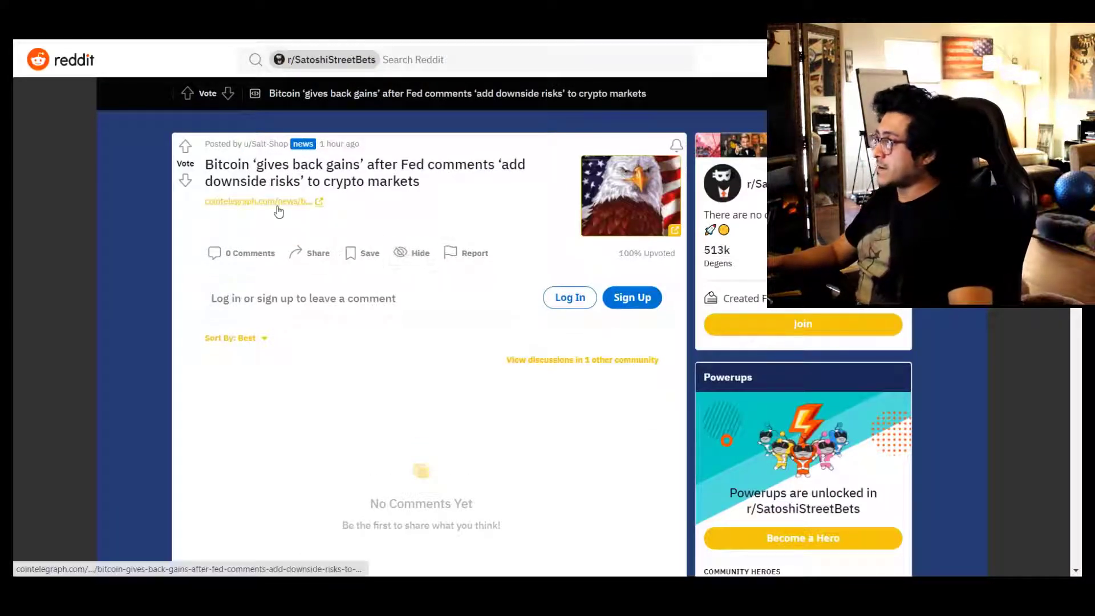
{"action": "scroll", "coordinate": [312, 261], "scroll_direction": "down", "scroll_amount": 6}
{"action": "scroll", "coordinate": [313, 261], "scroll_direction": "up", "scroll_amount": 6}
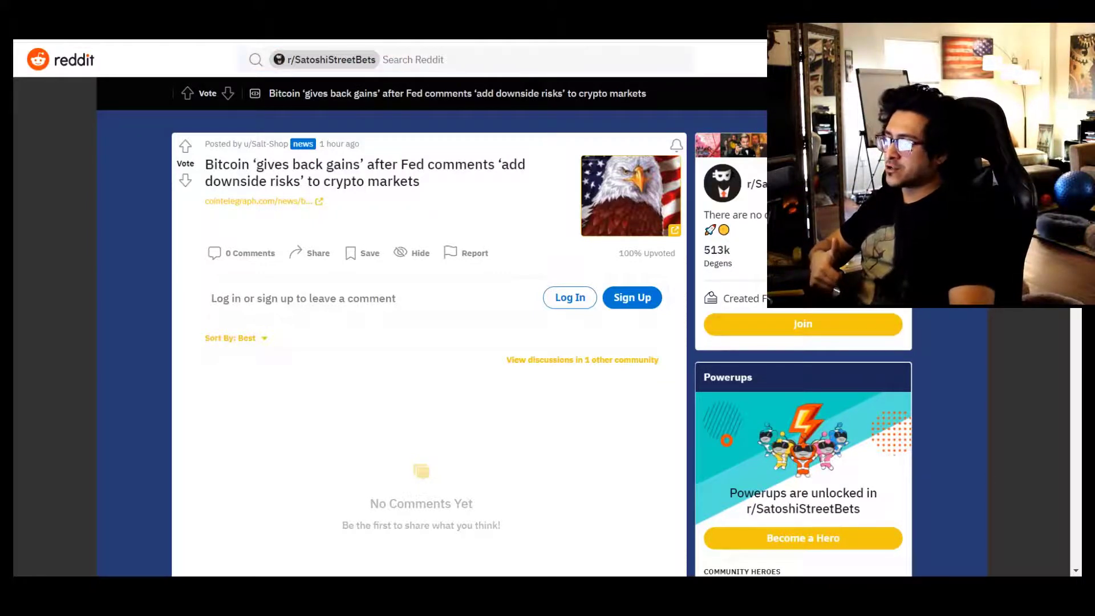
Step: Return to BotGhost, open the YouTube module, and look through the tracked channels and the Add Channel form
{"action": "key", "text": "ctrl+Tab"}
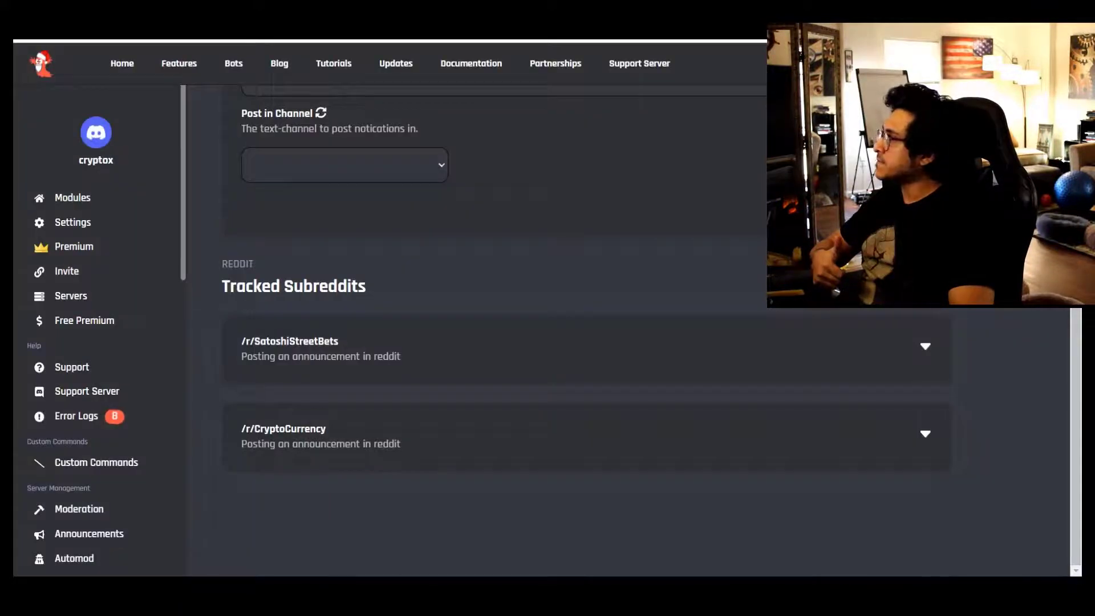
{"action": "left_click", "coordinate": [351, 215]}
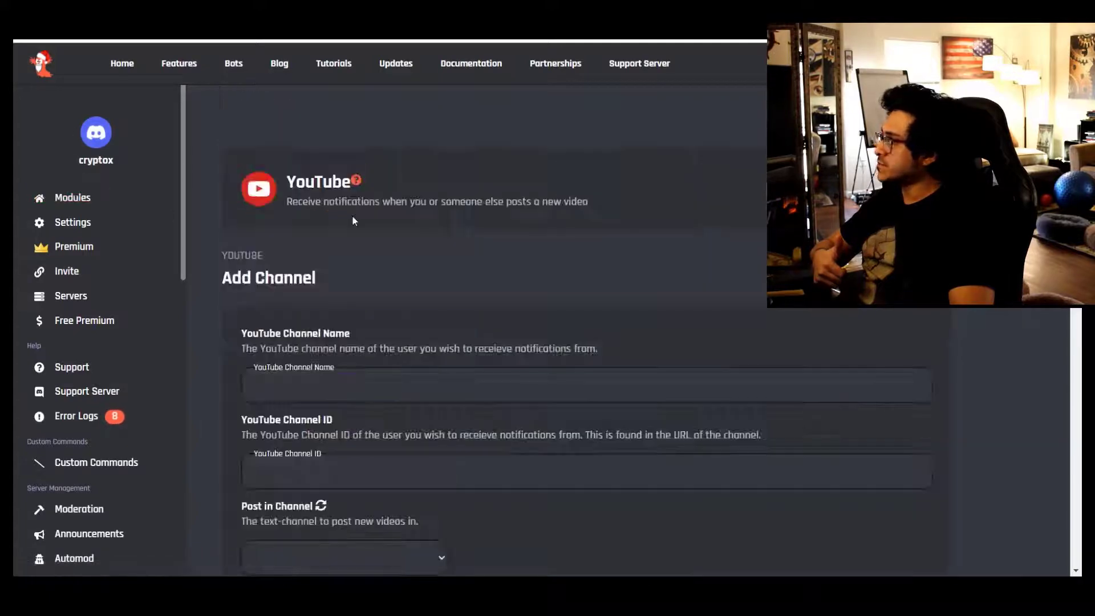
{"action": "scroll", "coordinate": [358, 220], "scroll_direction": "down", "scroll_amount": 10}
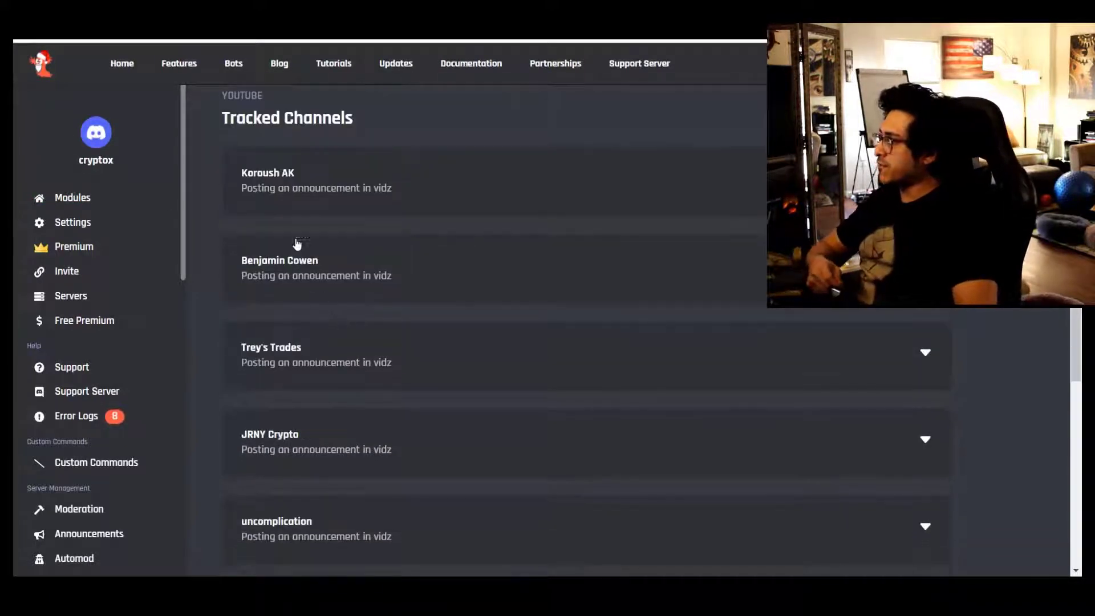
{"action": "scroll", "coordinate": [294, 245], "scroll_direction": "up", "scroll_amount": 5}
{"action": "scroll", "coordinate": [338, 288], "scroll_direction": "down", "scroll_amount": 7}
{"action": "scroll", "coordinate": [347, 287], "scroll_direction": "up", "scroll_amount": 10}
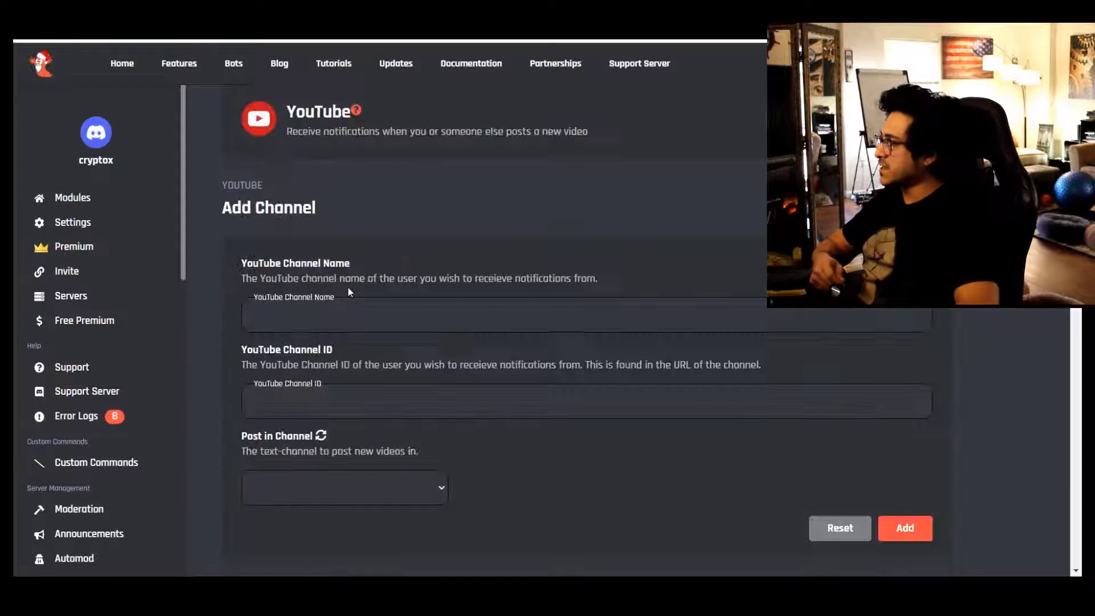
Step: Review the channel name and channel ID fields in the Add Channel form and choose #vidz as the channel for new videos
{"action": "scroll", "coordinate": [348, 288], "scroll_direction": "down", "scroll_amount": 3}
{"action": "scroll", "coordinate": [347, 287], "scroll_direction": "up", "scroll_amount": 3}
{"action": "left_click", "coordinate": [348, 315]}
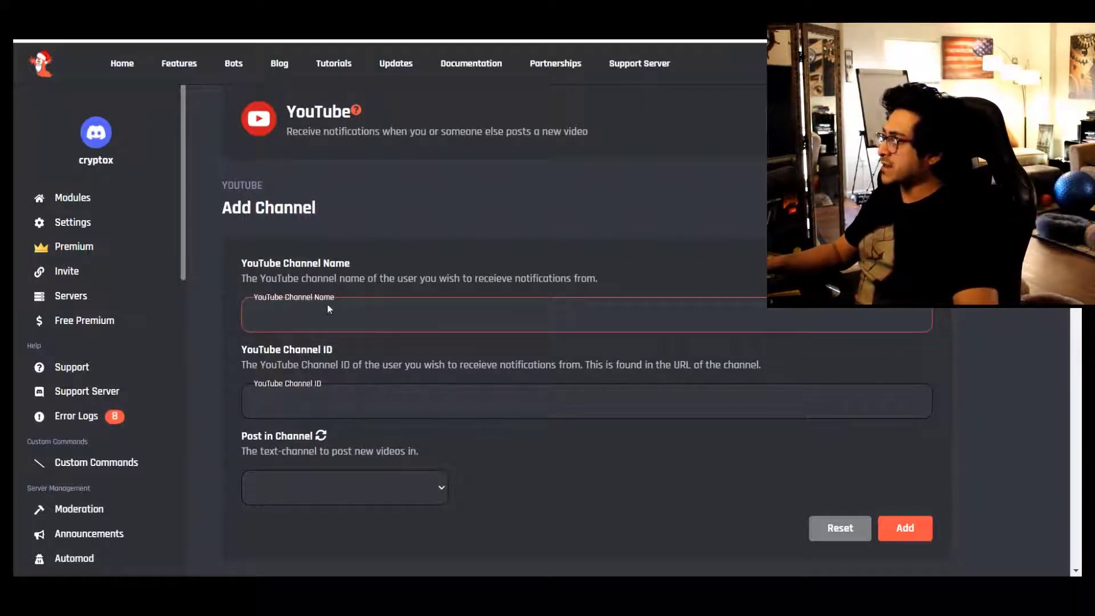
{"action": "key", "text": "Tab"}
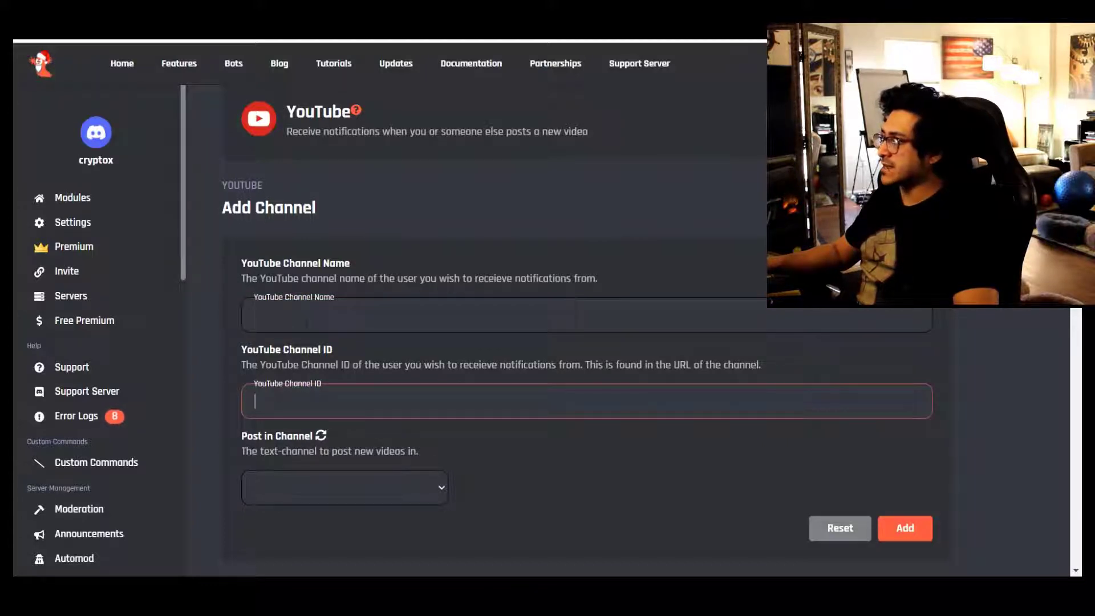
{"action": "left_click", "coordinate": [311, 315]}
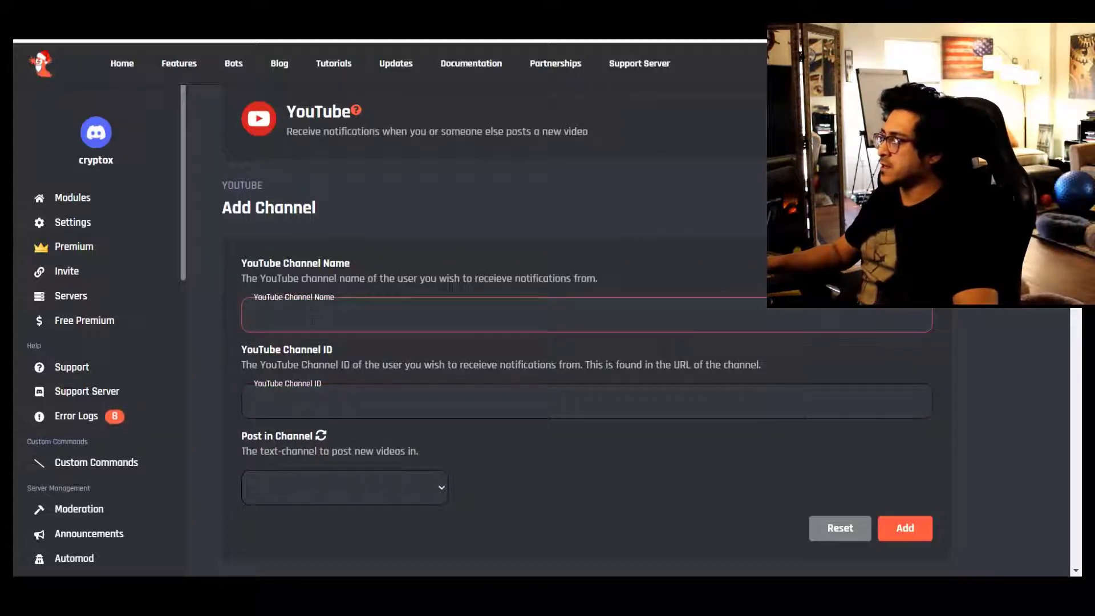
{"action": "left_click", "coordinate": [311, 391]}
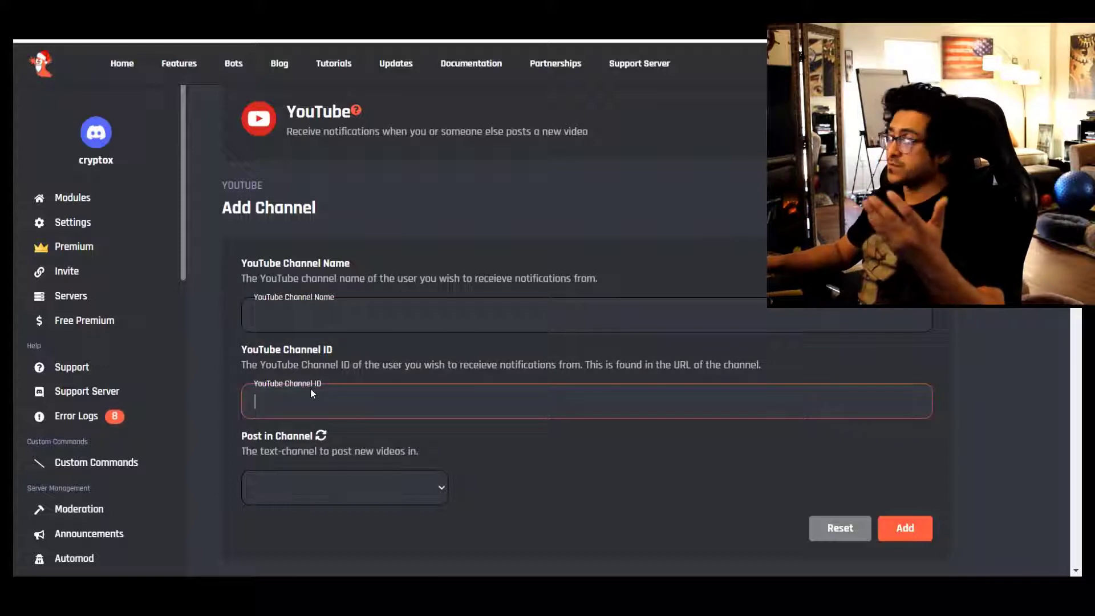
{"action": "left_click", "coordinate": [406, 486]}
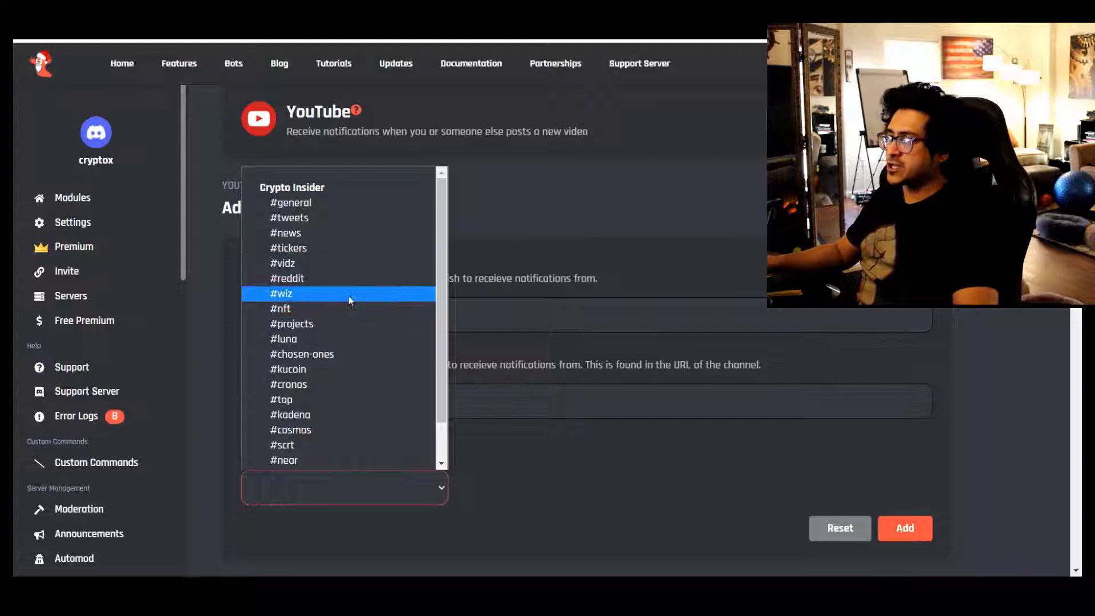
{"action": "left_click", "coordinate": [344, 263]}
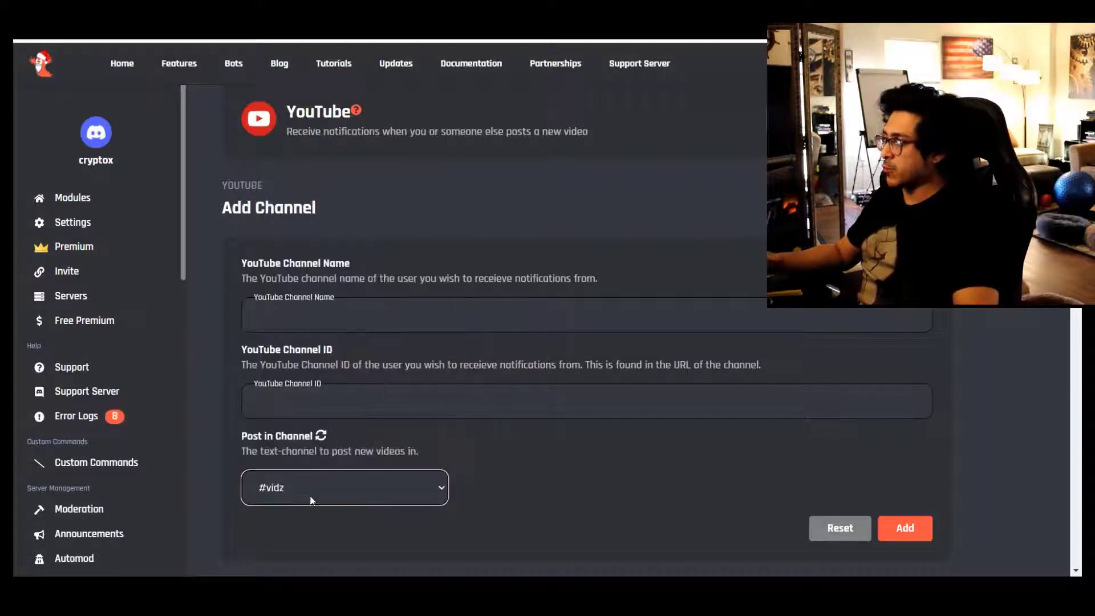
Step: Enter UnapologeticRebel as both the YouTube channel name and the YouTube channel ID
{"action": "left_click", "coordinate": [342, 314]}
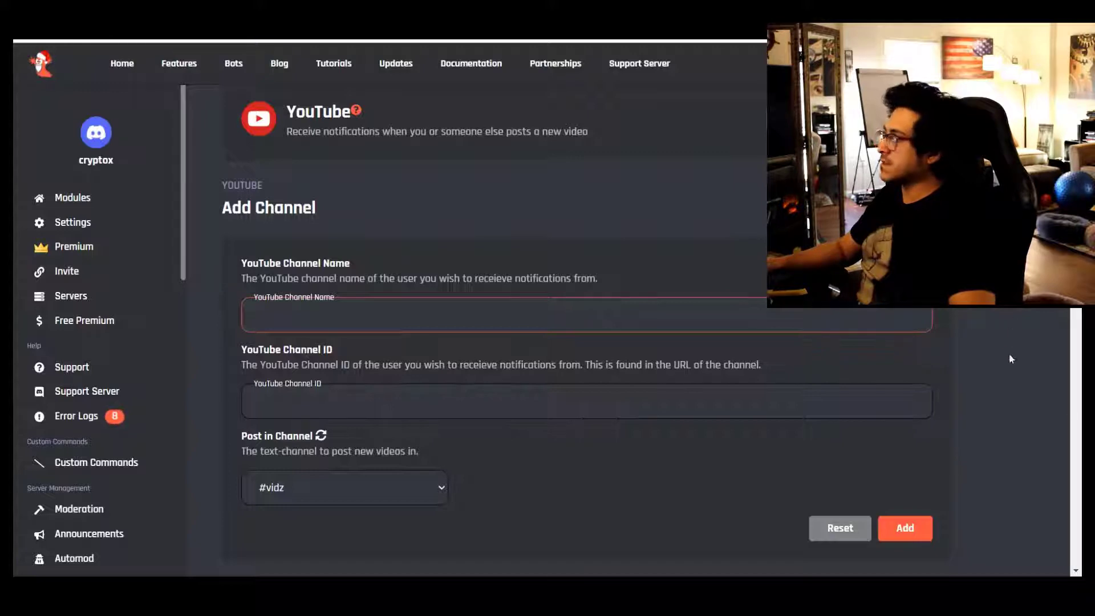
{"action": "key", "text": "alt+Tab"}
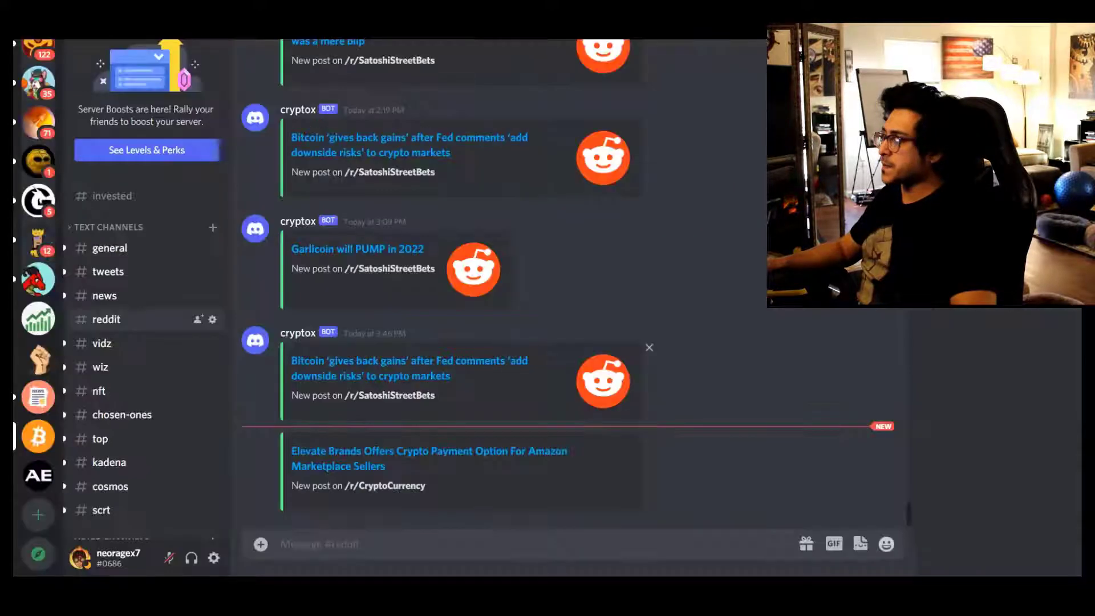
{"action": "key", "text": "alt+Tab"}
{"action": "key", "text": "ctrl+Tab"}
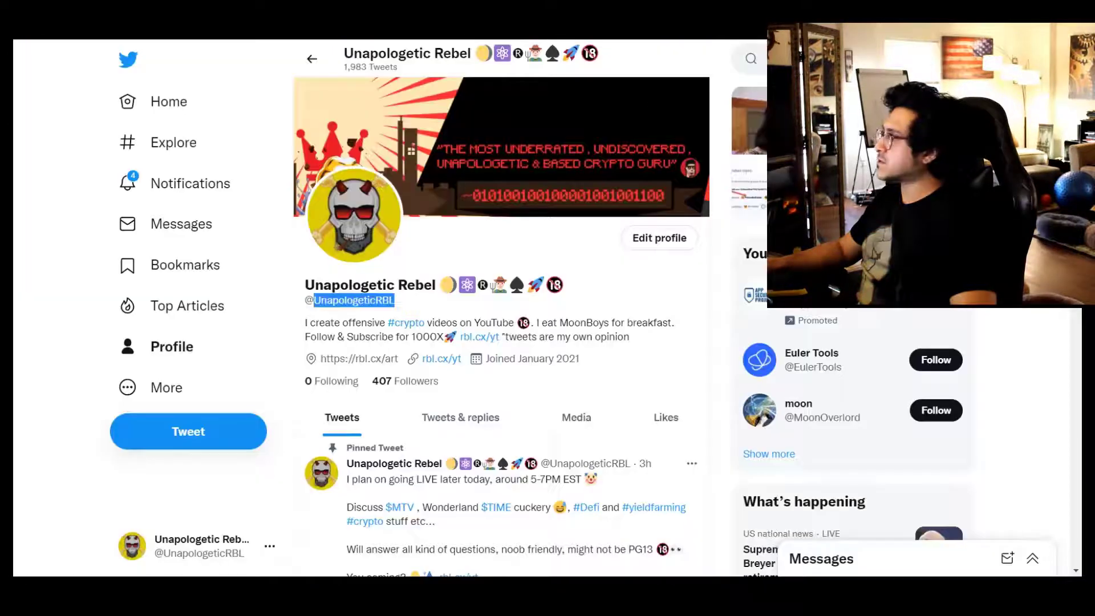
{"action": "key", "text": "ctrl+Tab"}
{"action": "key", "text": "ctrl+Tab"}
{"action": "type", "text": "UnapologeticRebel"}
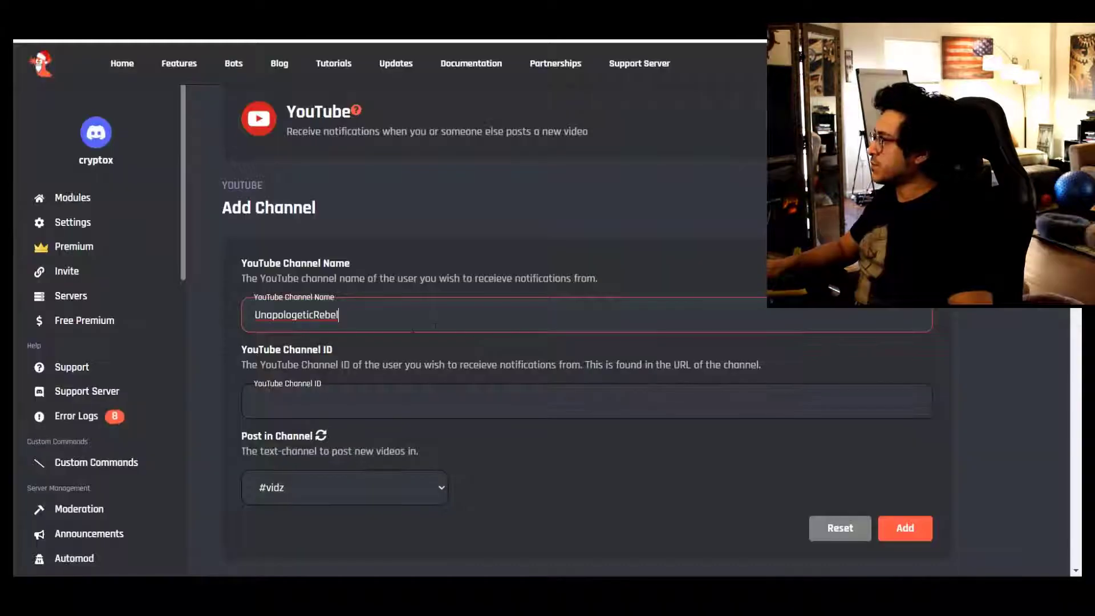
{"action": "left_click", "coordinate": [327, 408]}
{"action": "type", "text": "UnapologeticRebel"}
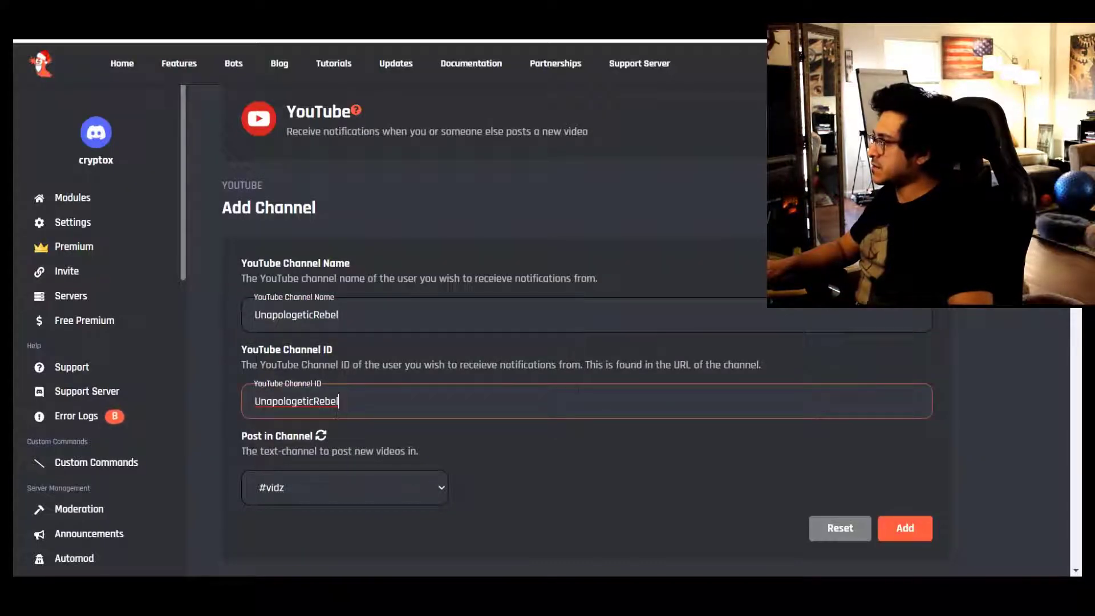
{"action": "left_click", "coordinate": [360, 313]}
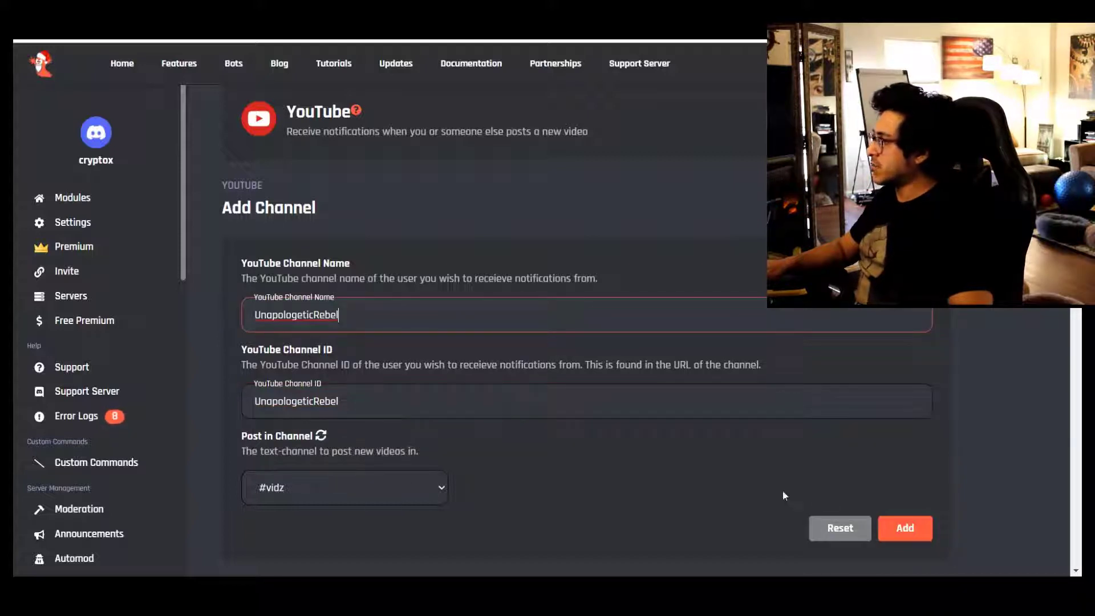
Step: Add the UnapologeticRebel channel, save the changes, and look through the tracked YouTube channels
{"action": "left_click", "coordinate": [905, 528]}
{"action": "scroll", "coordinate": [890, 531], "scroll_direction": "down", "scroll_amount": 3}
{"action": "left_click", "coordinate": [878, 533]}
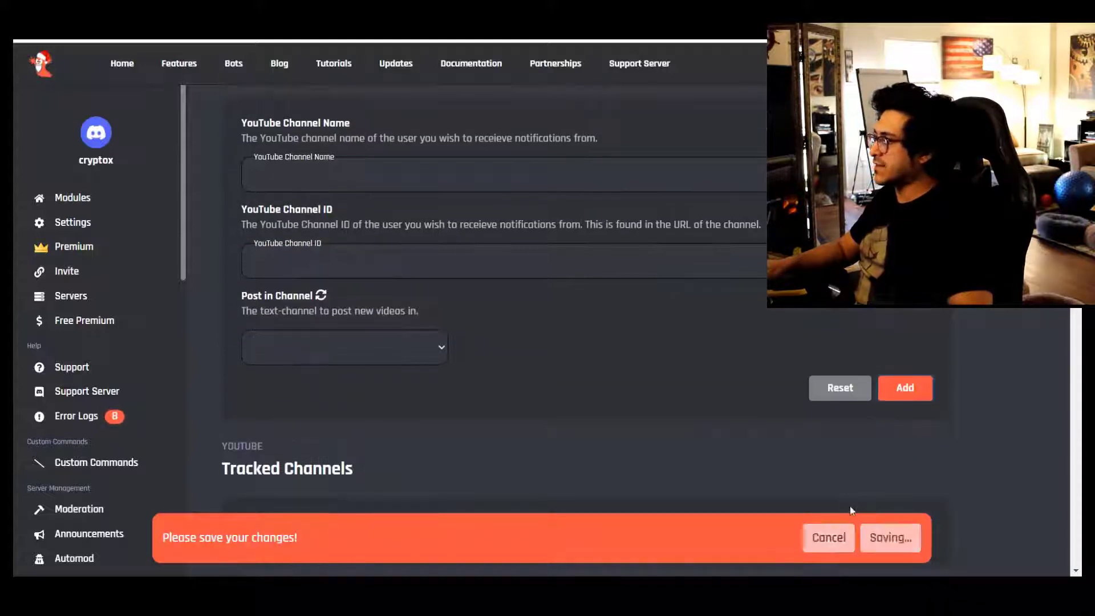
{"action": "scroll", "coordinate": [710, 385], "scroll_direction": "down", "scroll_amount": 5}
{"action": "scroll", "coordinate": [714, 378], "scroll_direction": "up", "scroll_amount": 5}
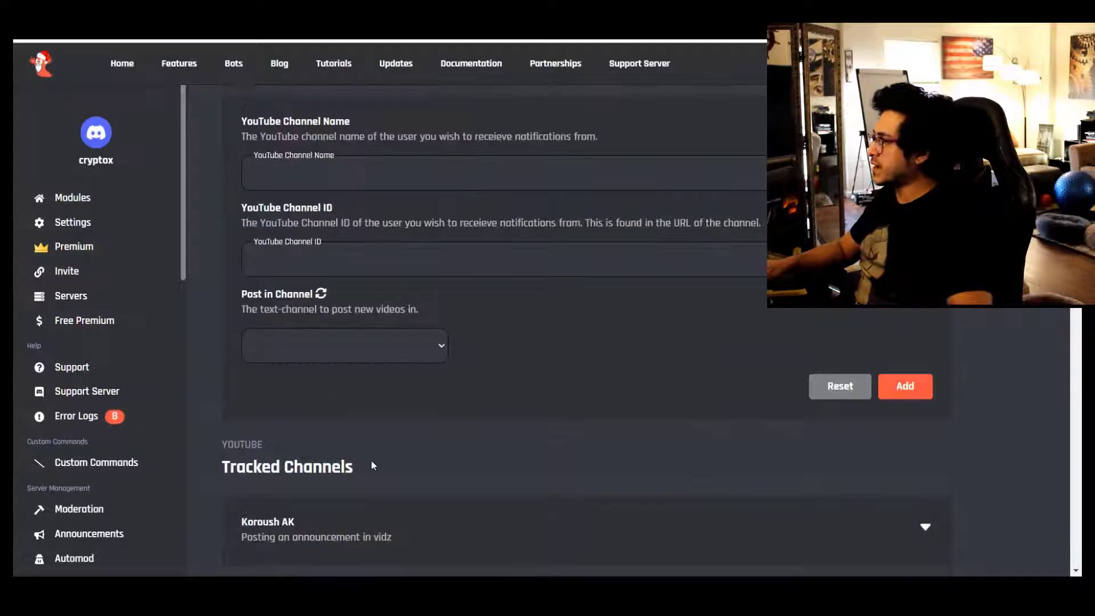
{"action": "scroll", "coordinate": [374, 466], "scroll_direction": "down", "scroll_amount": 3}
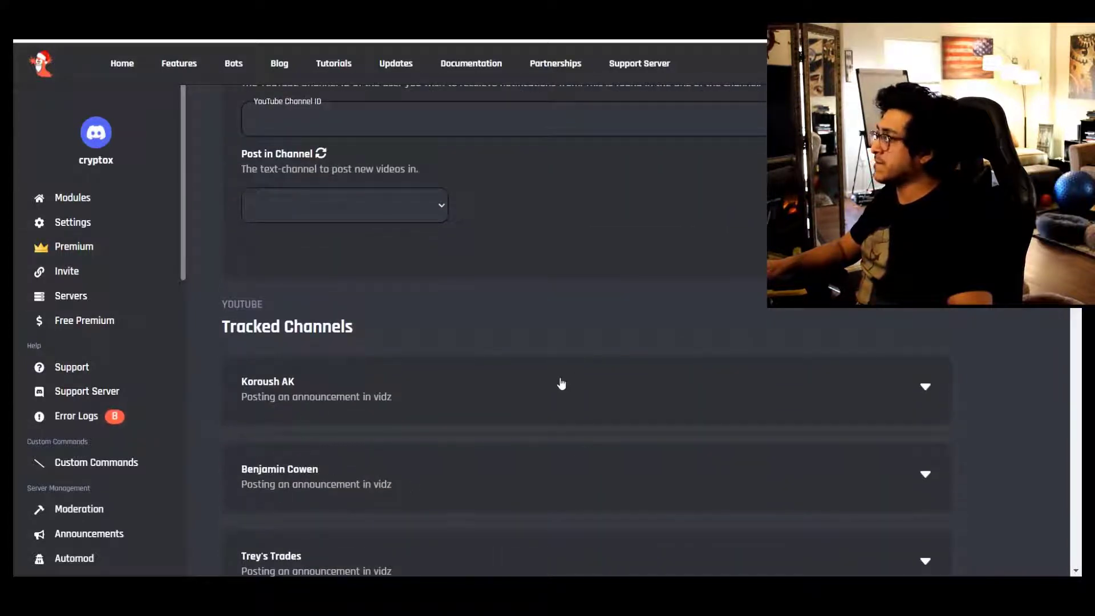
{"action": "scroll", "coordinate": [561, 383], "scroll_direction": "up", "scroll_amount": 6}
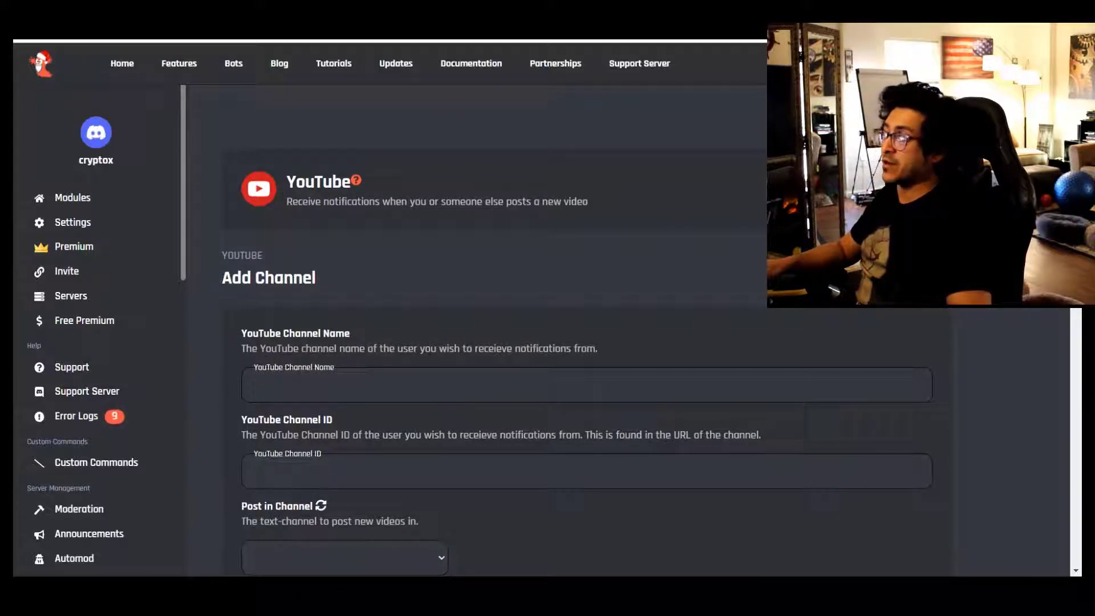
Step: Switch to Discord, view the bot's video posts in the vidz channel, and return to the YouTube module in BotGhost
{"action": "key", "text": "alt+Tab"}
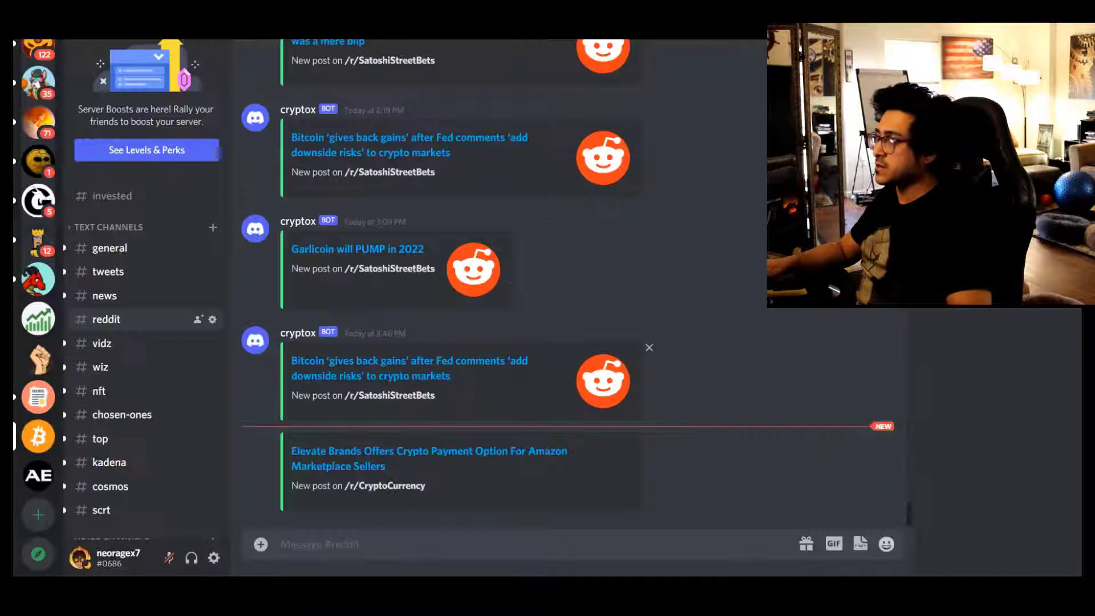
{"action": "left_click", "coordinate": [101, 342]}
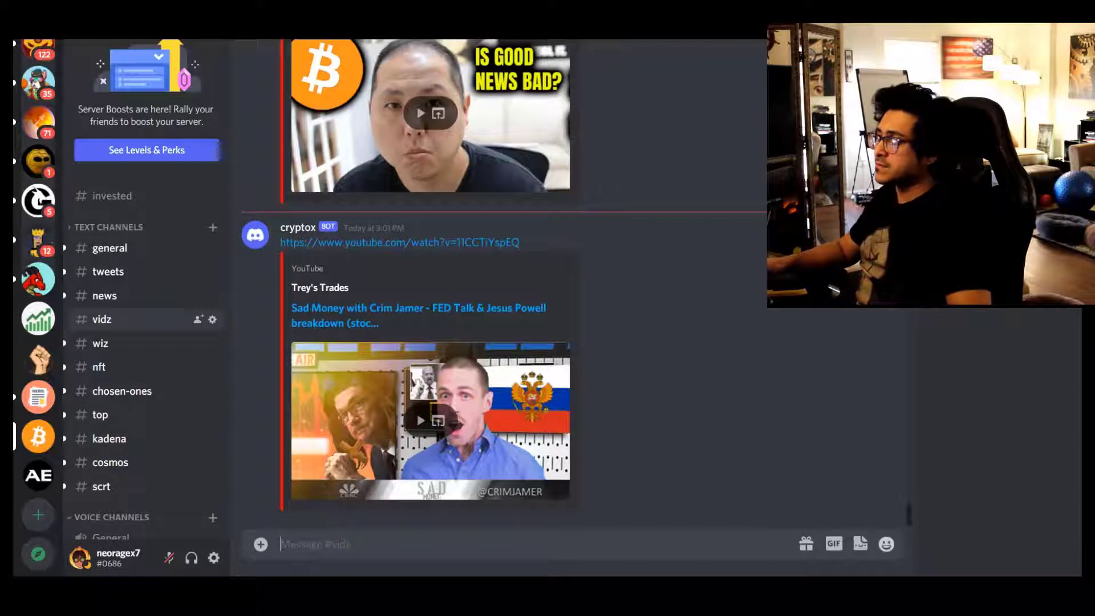
{"action": "key", "text": "alt+Tab"}
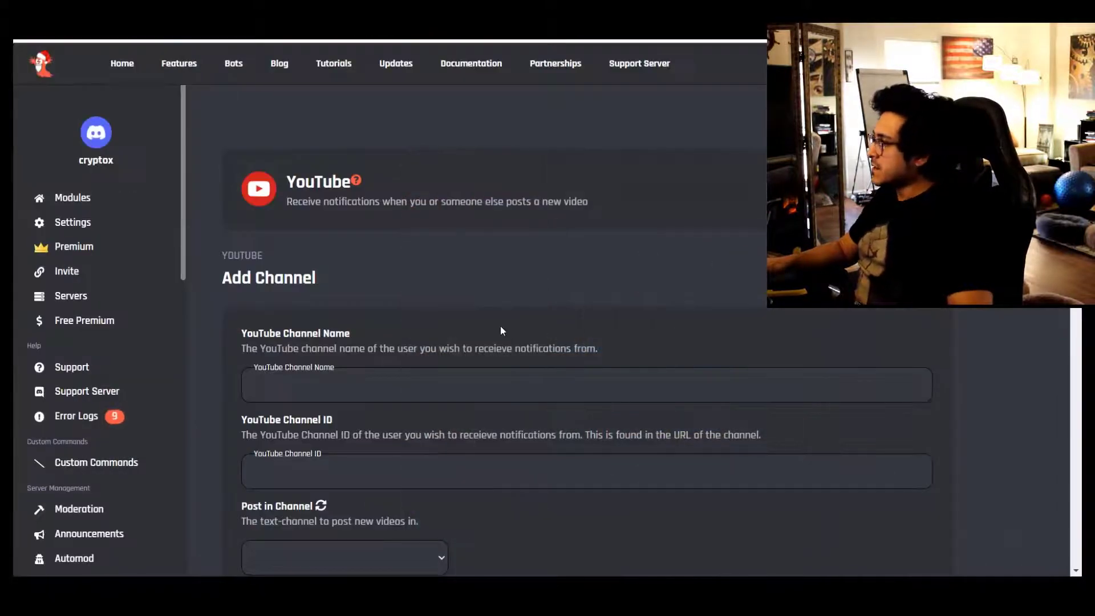
{"action": "scroll", "coordinate": [549, 330], "scroll_direction": "down", "scroll_amount": 4}
{"action": "scroll", "coordinate": [549, 330], "scroll_direction": "up", "scroll_amount": 4}
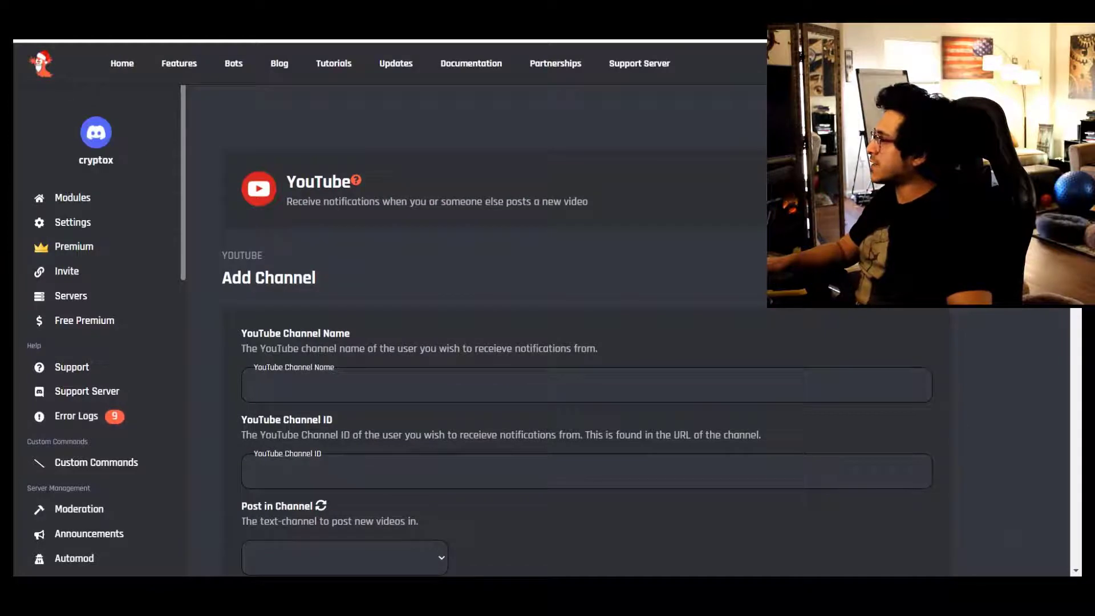
Step: Open the bot's module overview and browse it to the Social Integrations section
{"action": "left_click", "coordinate": [122, 62]}
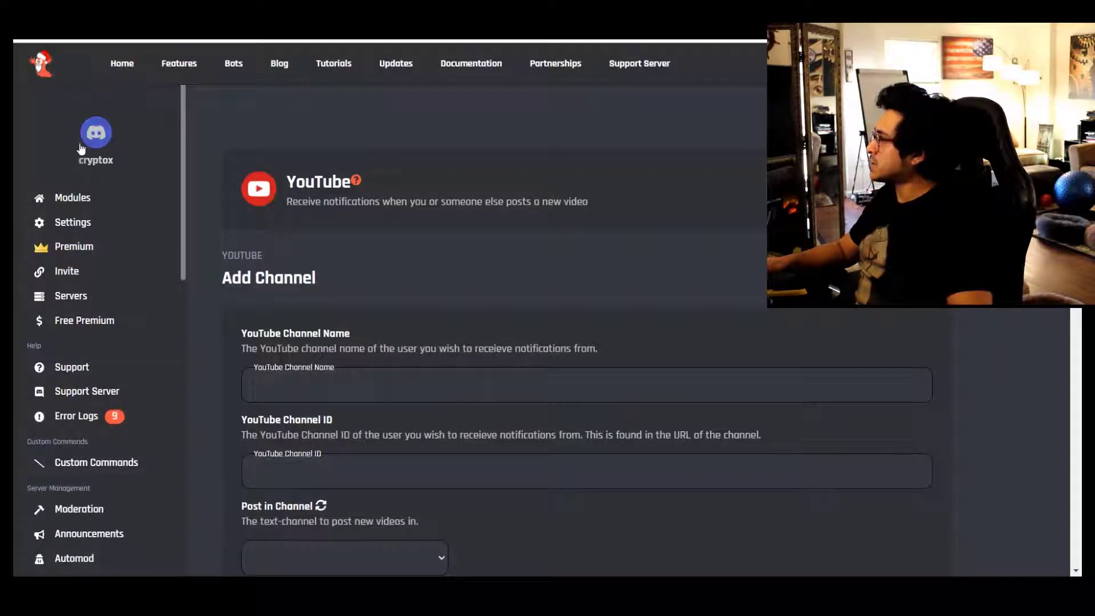
{"action": "left_click", "coordinate": [70, 197]}
{"action": "scroll", "coordinate": [570, 279], "scroll_direction": "down", "scroll_amount": 15}
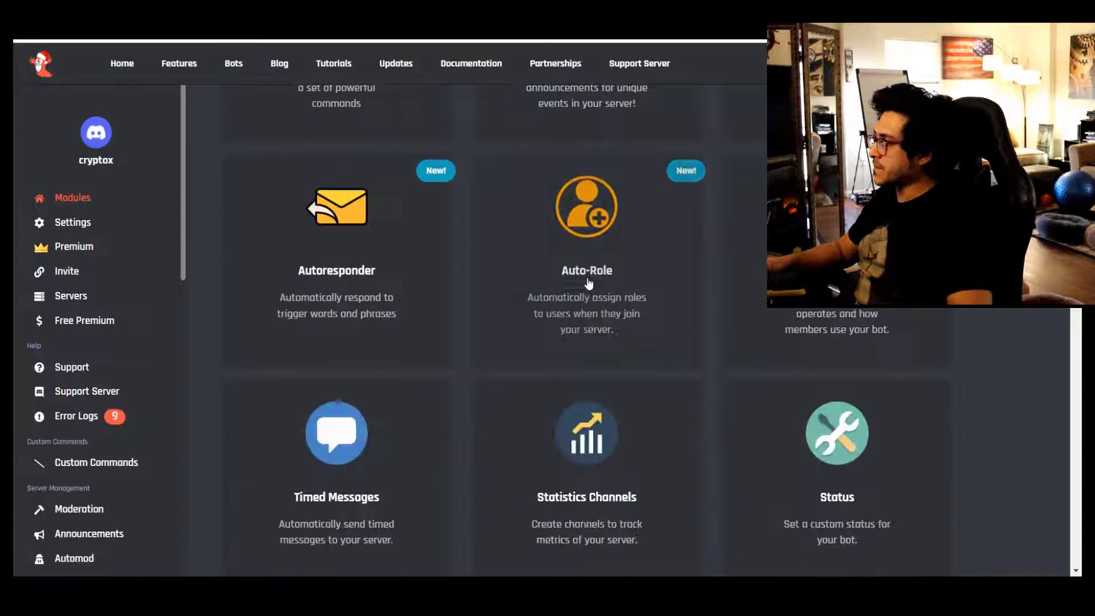
{"action": "scroll", "coordinate": [593, 281], "scroll_direction": "up", "scroll_amount": 4}
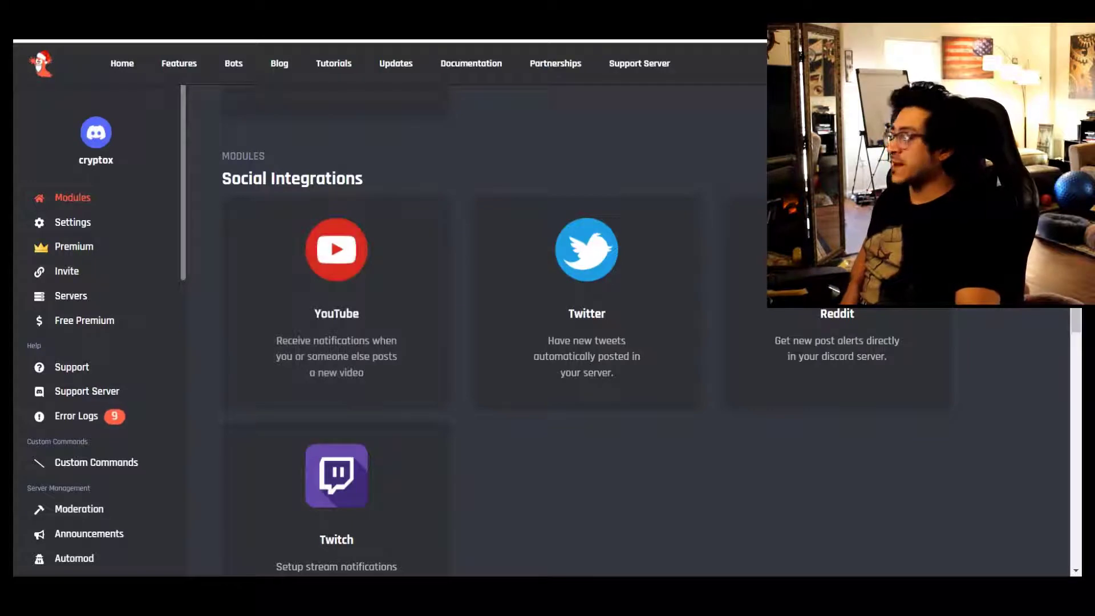
Step: Switch to the 4chan /biz/ catalog, reload it, and skim its threads
{"action": "key", "text": "ctrl+Tab"}
{"action": "scroll", "coordinate": [131, 121], "scroll_direction": "up", "scroll_amount": 5}
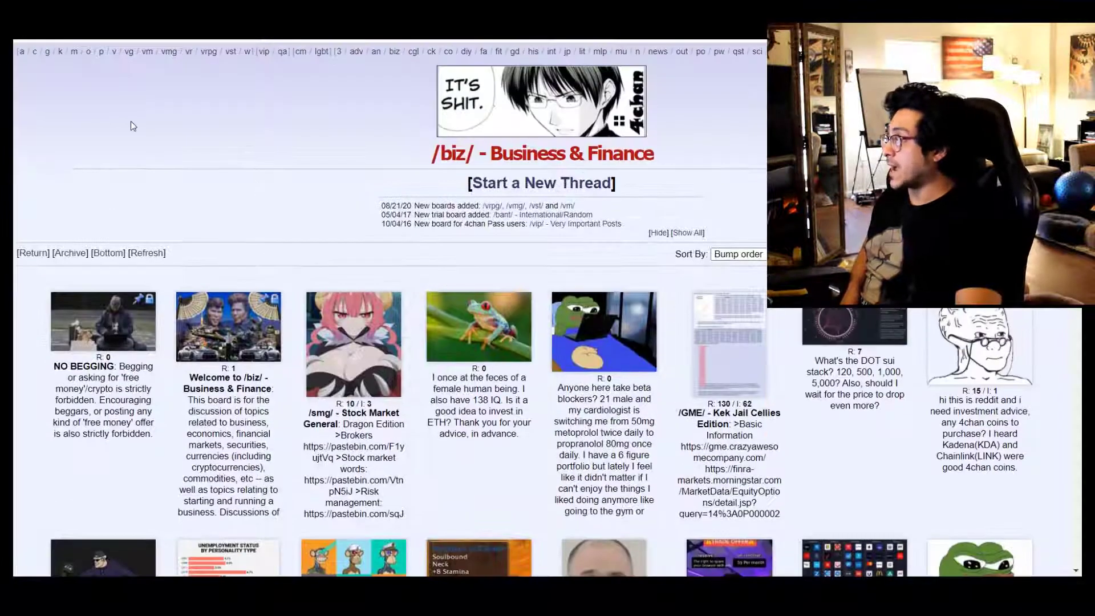
{"action": "key", "text": "F5"}
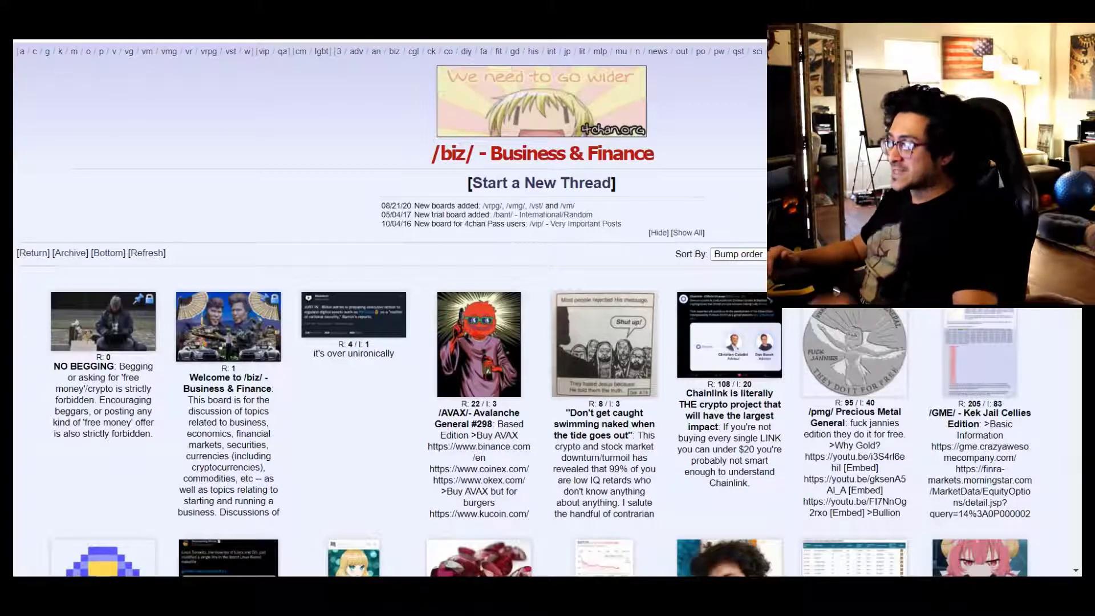
{"action": "scroll", "coordinate": [390, 308], "scroll_direction": "down", "scroll_amount": 15}
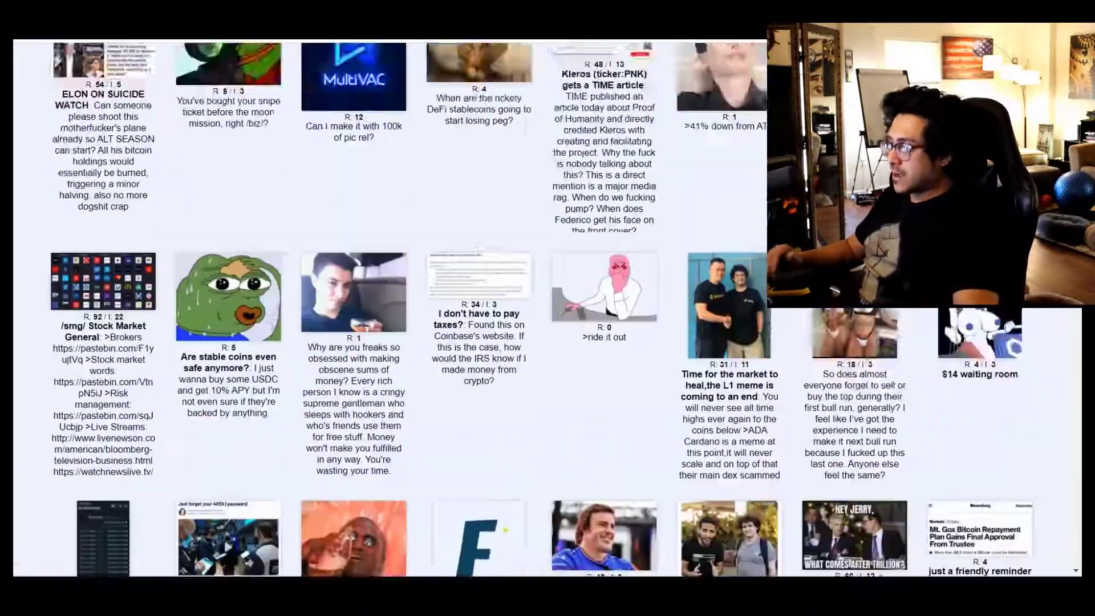
{"action": "key", "text": "Home"}
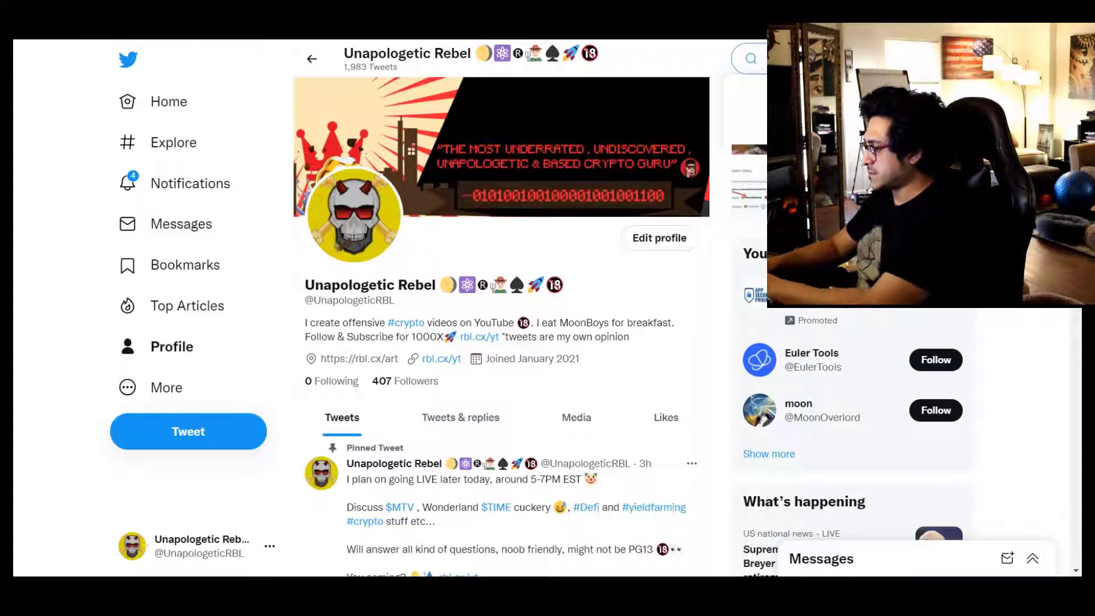
Step: Search Twitter for $luna and enter #terralun as a follow-up query to view its suggestions
{"action": "type", "text": "$luna"}
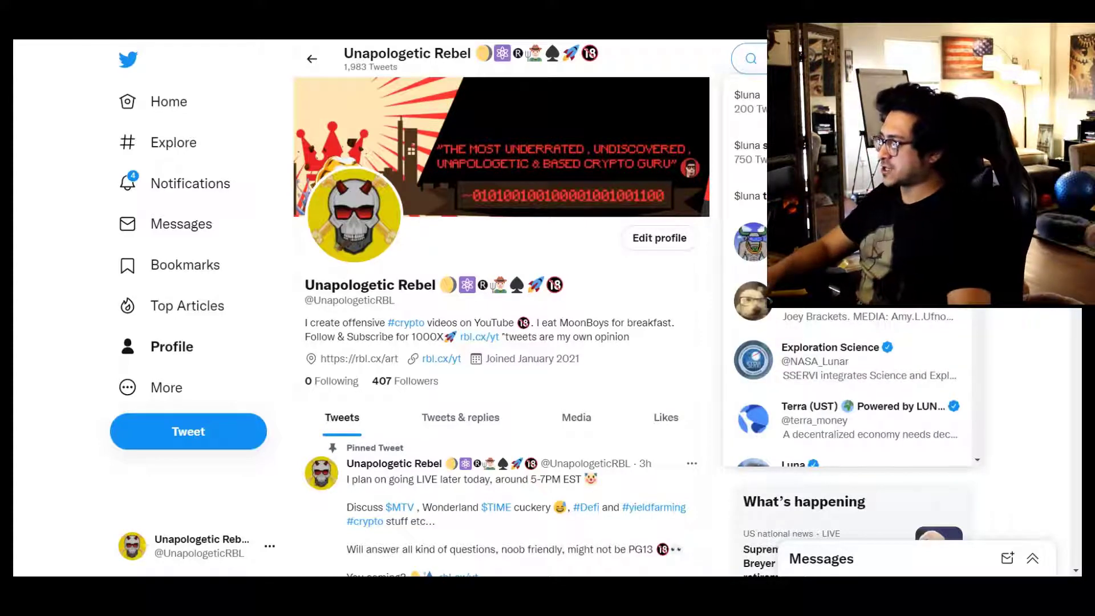
{"action": "key", "text": "Return"}
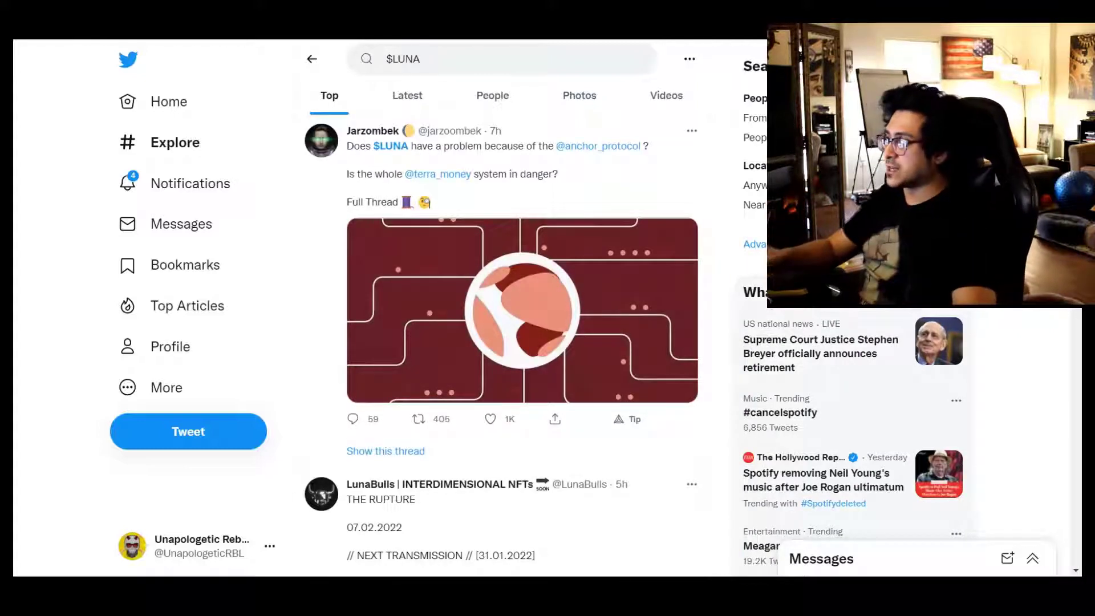
{"action": "left_click", "coordinate": [474, 55]}
{"action": "key", "text": "ctrl+a"}
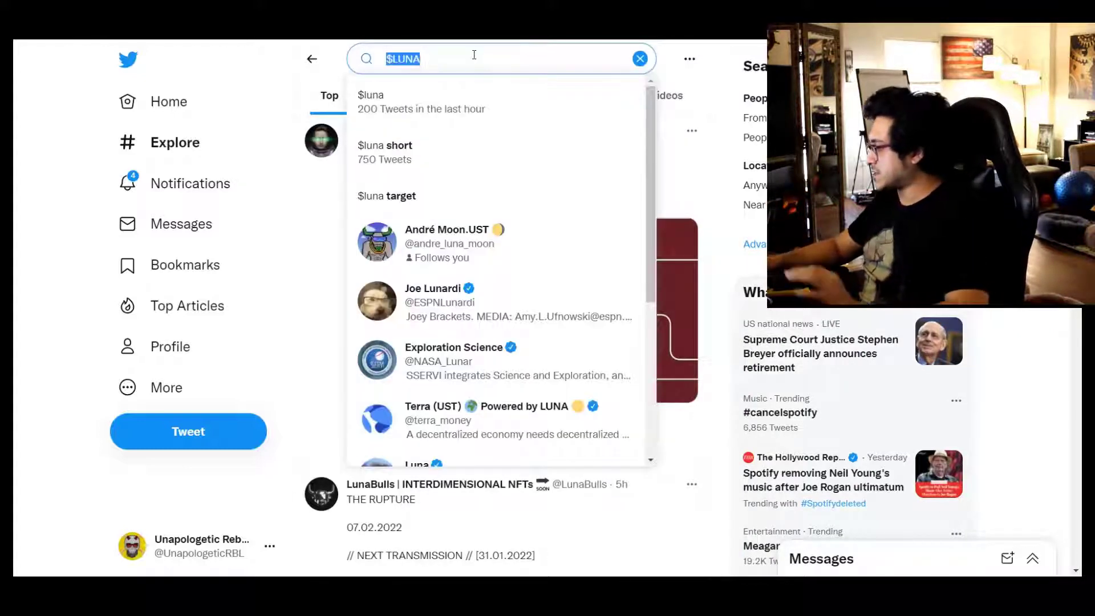
{"action": "type", "text": "#terralun"}
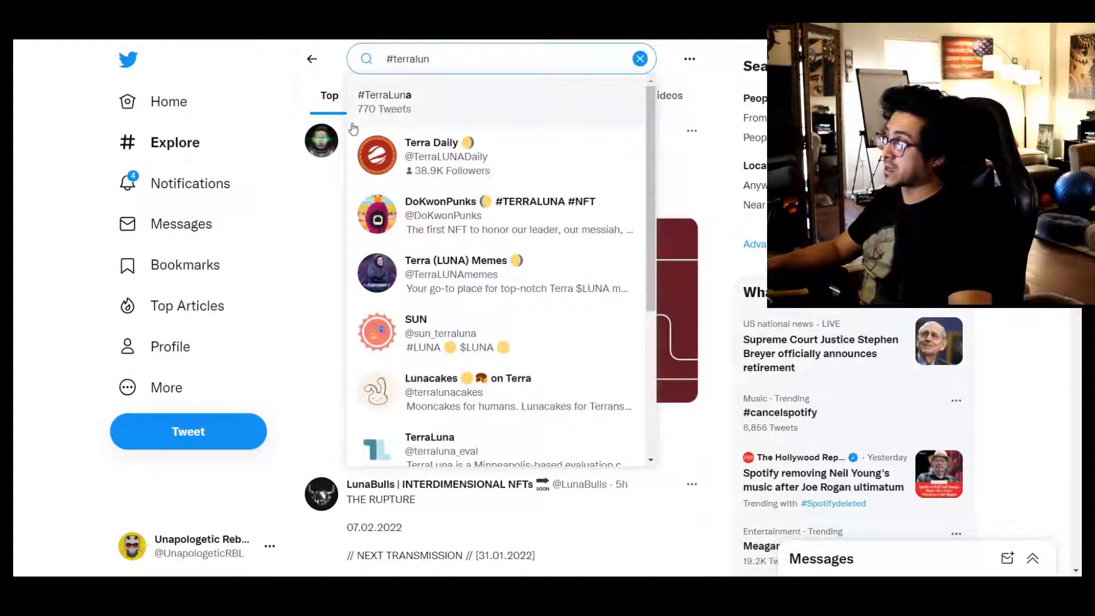
Step: Empty the Twitter search field, clear all recent searches, and close the search suggestions
{"action": "left_click", "coordinate": [639, 59]}
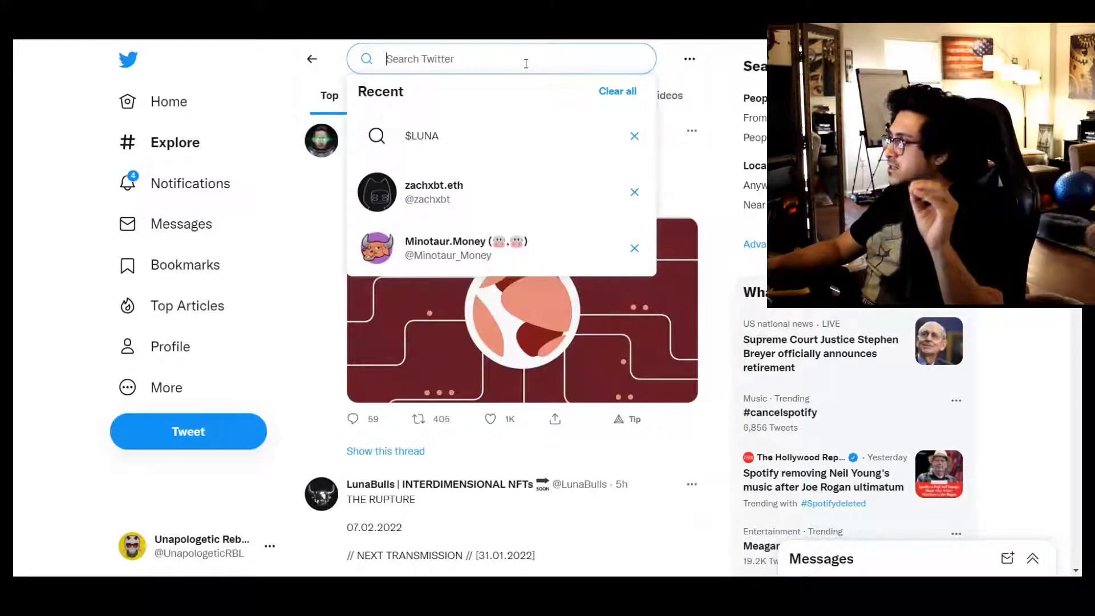
{"action": "left_click", "coordinate": [630, 95]}
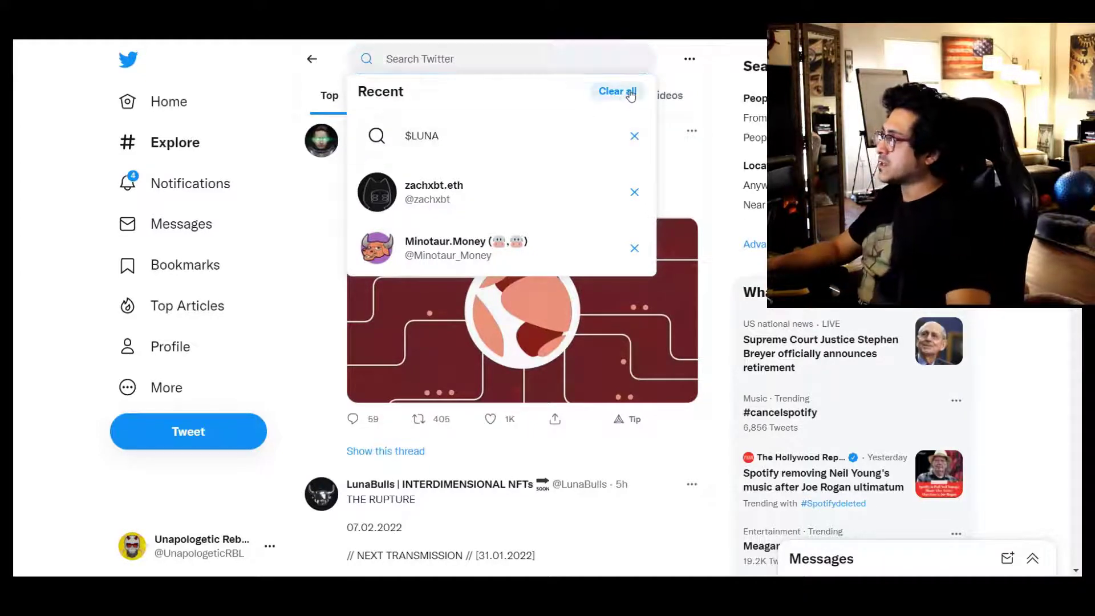
{"action": "left_click", "coordinate": [574, 326]}
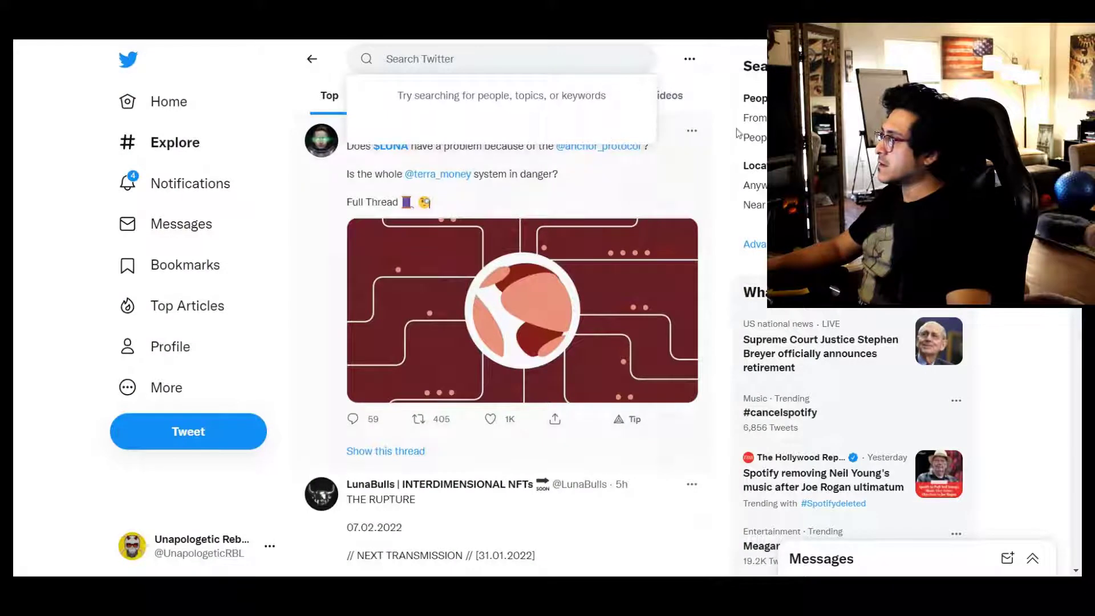
{"action": "left_click", "coordinate": [291, 87]}
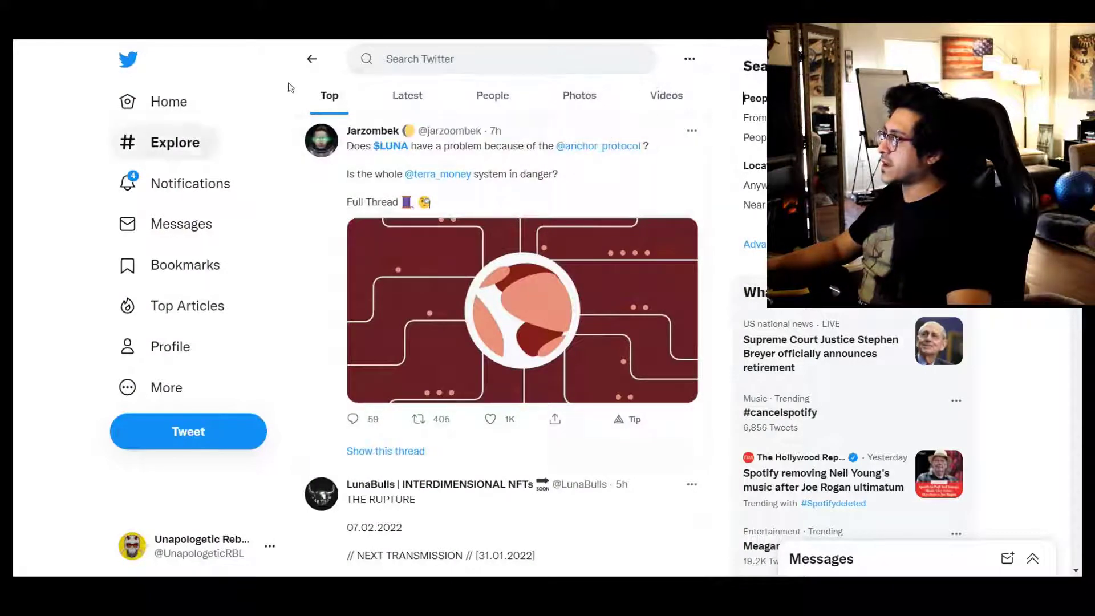
Step: Show the latest tweets for the $LUNA search and skim the newest posts
{"action": "left_click", "coordinate": [412, 107]}
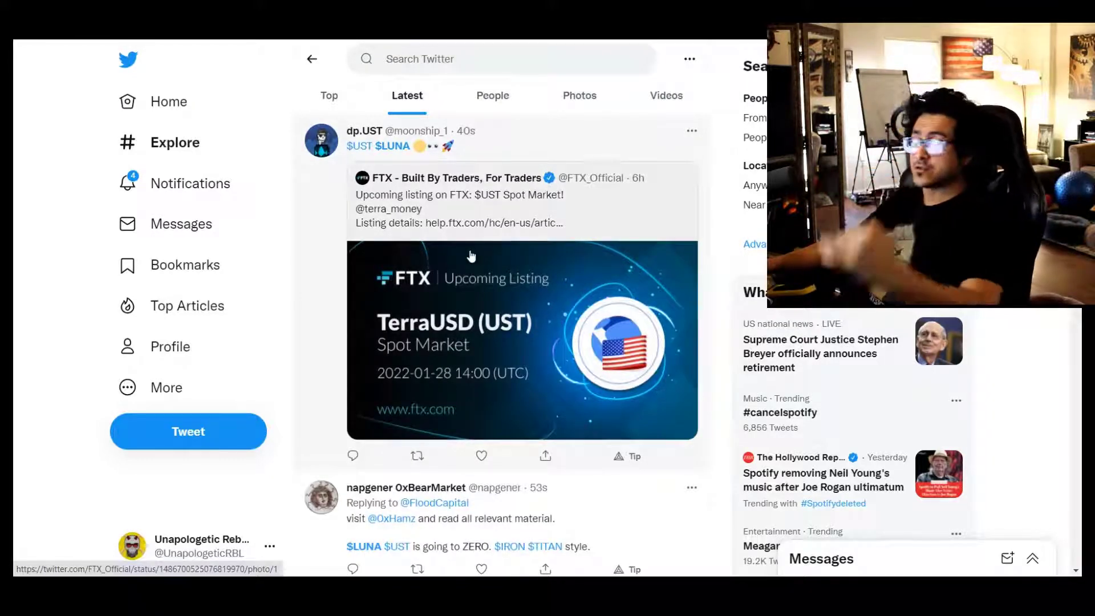
{"action": "scroll", "coordinate": [542, 285], "scroll_direction": "down", "scroll_amount": 3}
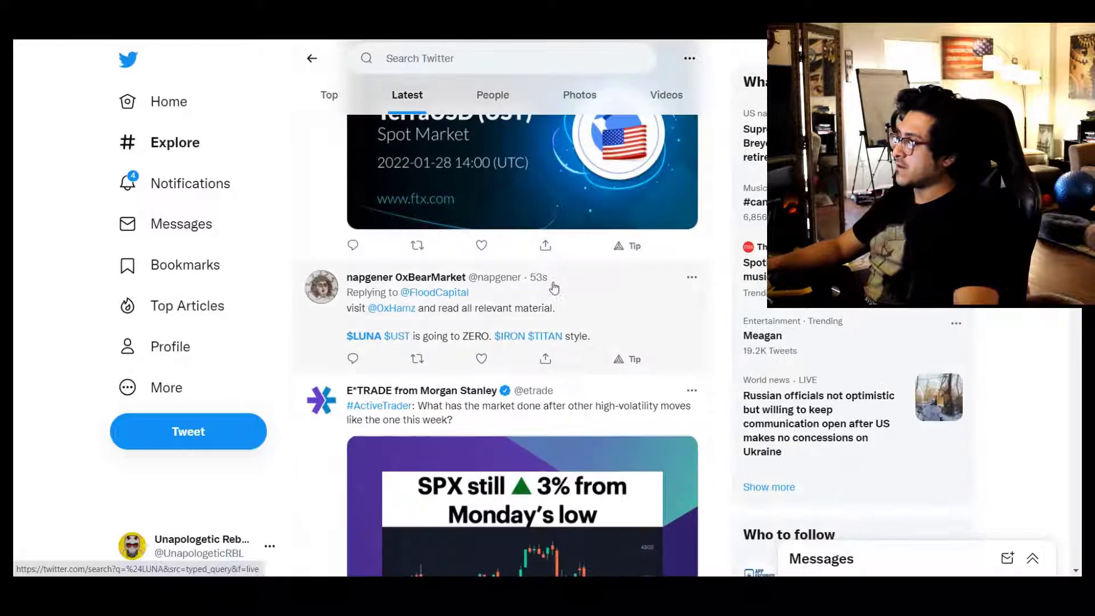
{"action": "scroll", "coordinate": [547, 288], "scroll_direction": "down", "scroll_amount": 1}
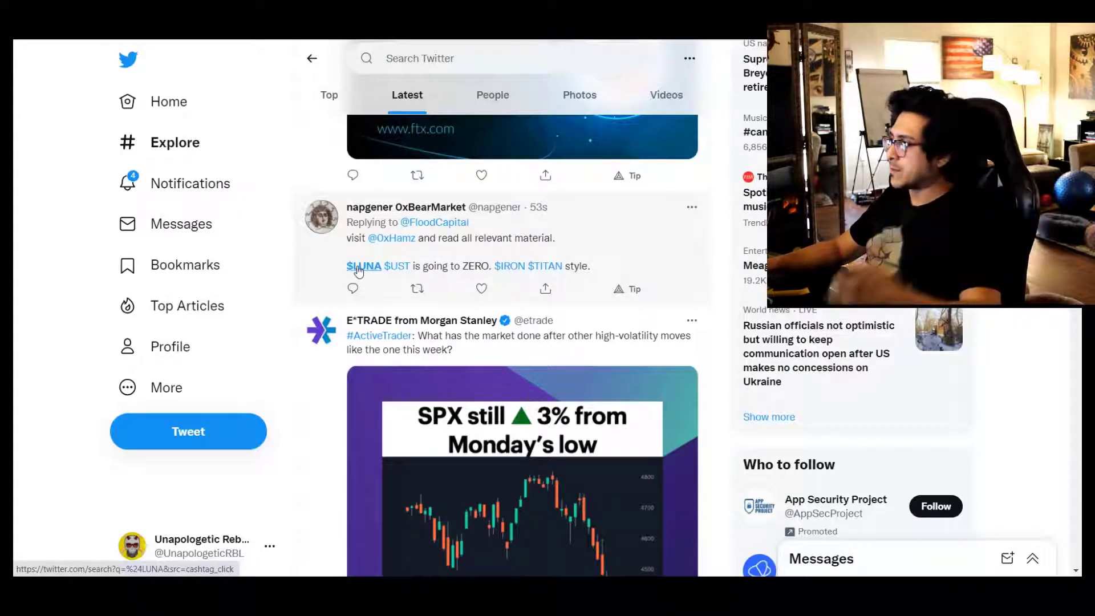
{"action": "scroll", "coordinate": [358, 270], "scroll_direction": "down", "scroll_amount": 3}
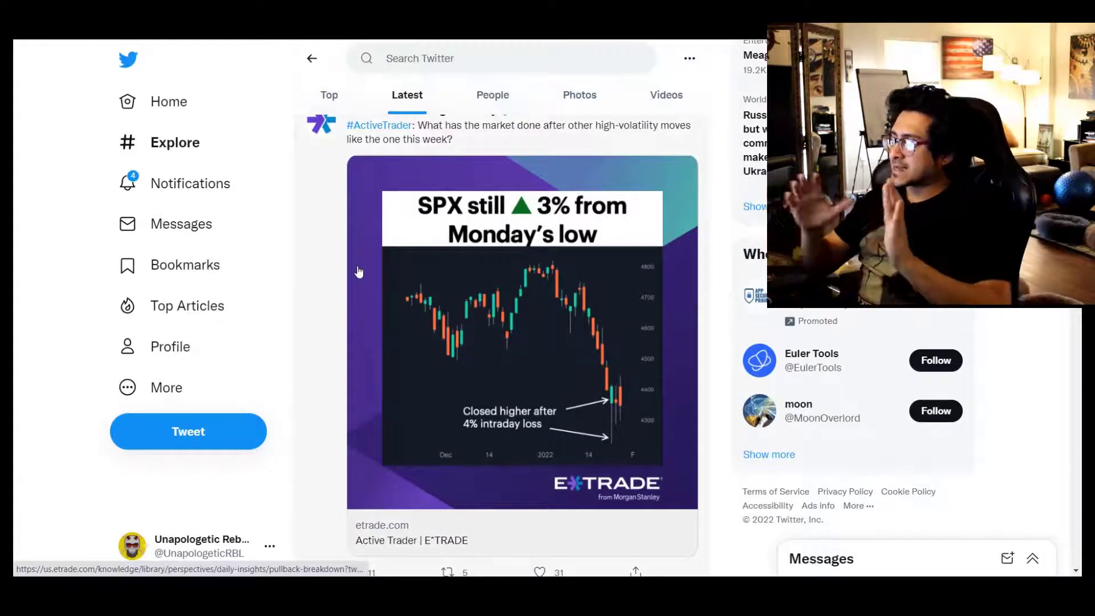
{"action": "scroll", "coordinate": [358, 270], "scroll_direction": "down", "scroll_amount": 6}
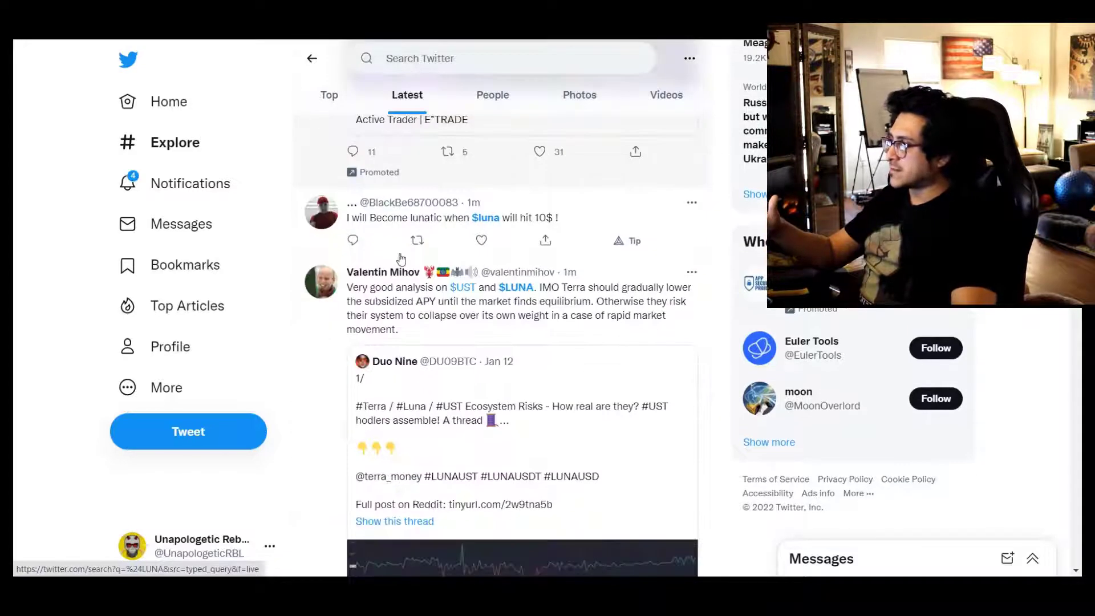
Step: Switch to the multi-chart trading window, inspect the recent daily candles of the Terra chart more closely, and return to Twitter
{"action": "key", "text": "alt+Tab"}
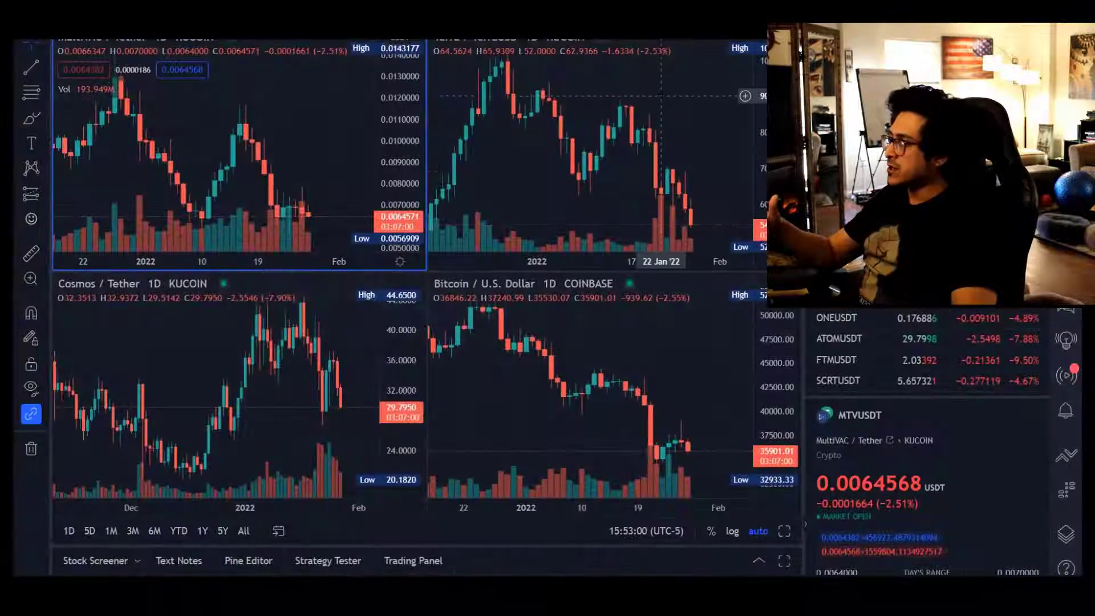
{"action": "scroll", "coordinate": [685, 182], "scroll_direction": "up", "scroll_amount": 2}
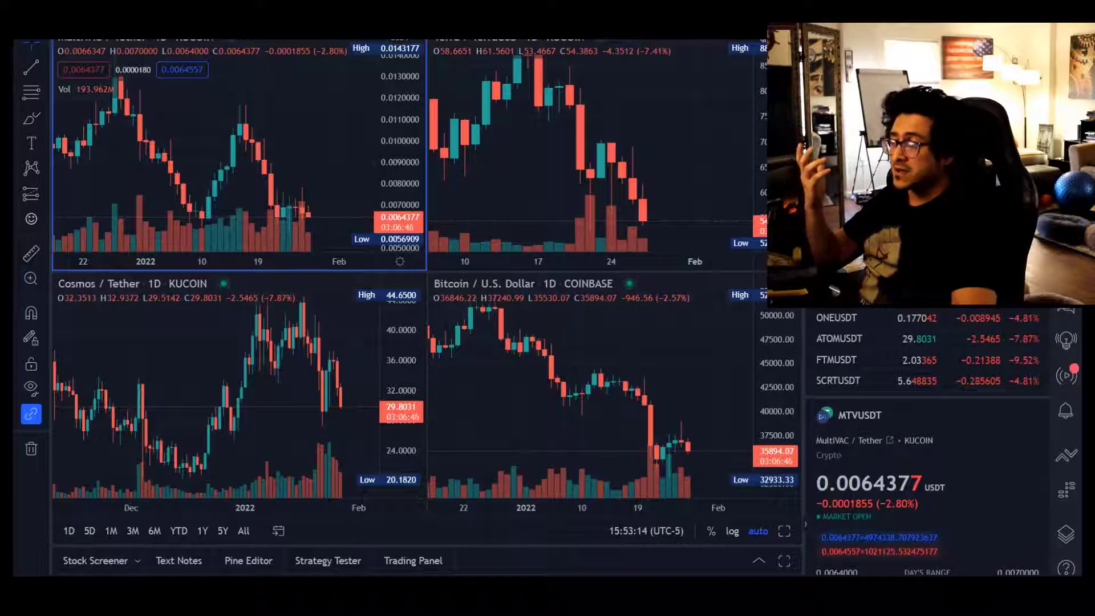
{"action": "key", "text": "alt+Tab"}
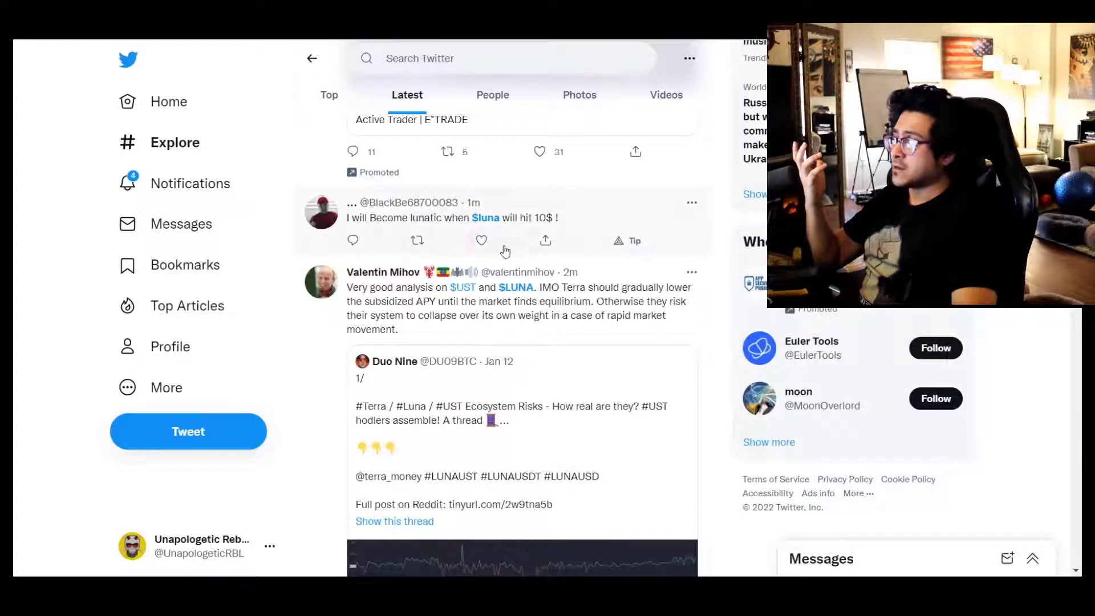
Step: Read further down the latest $LUNA tweets, return to the start of the feed, and load the new posts
{"action": "scroll", "coordinate": [479, 240], "scroll_direction": "down", "scroll_amount": 2}
{"action": "scroll", "coordinate": [472, 262], "scroll_direction": "up", "scroll_amount": 2}
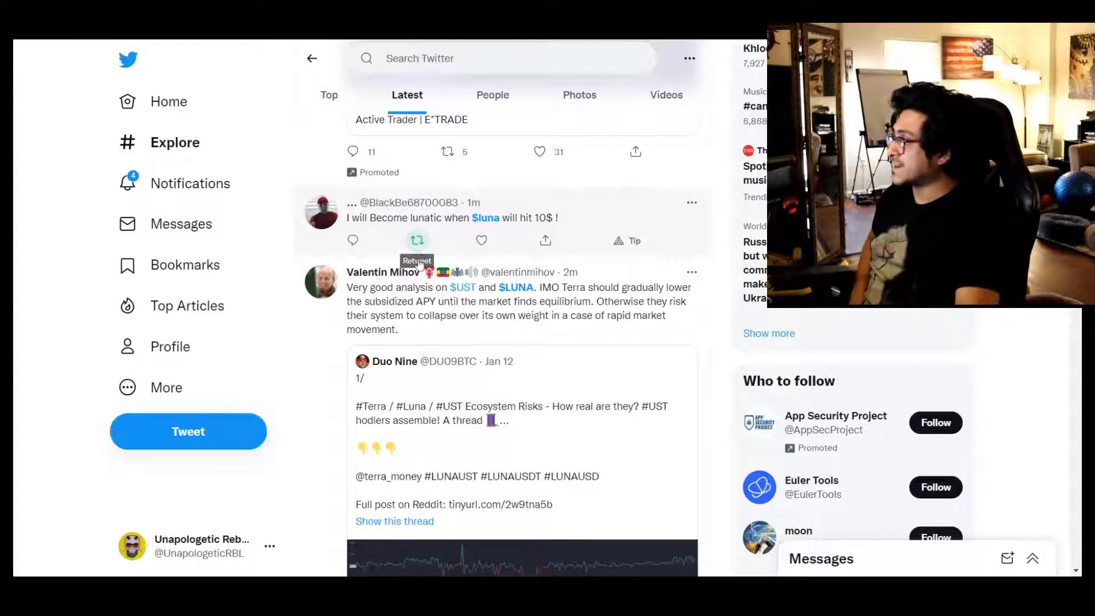
{"action": "scroll", "coordinate": [470, 361], "scroll_direction": "down", "scroll_amount": 12}
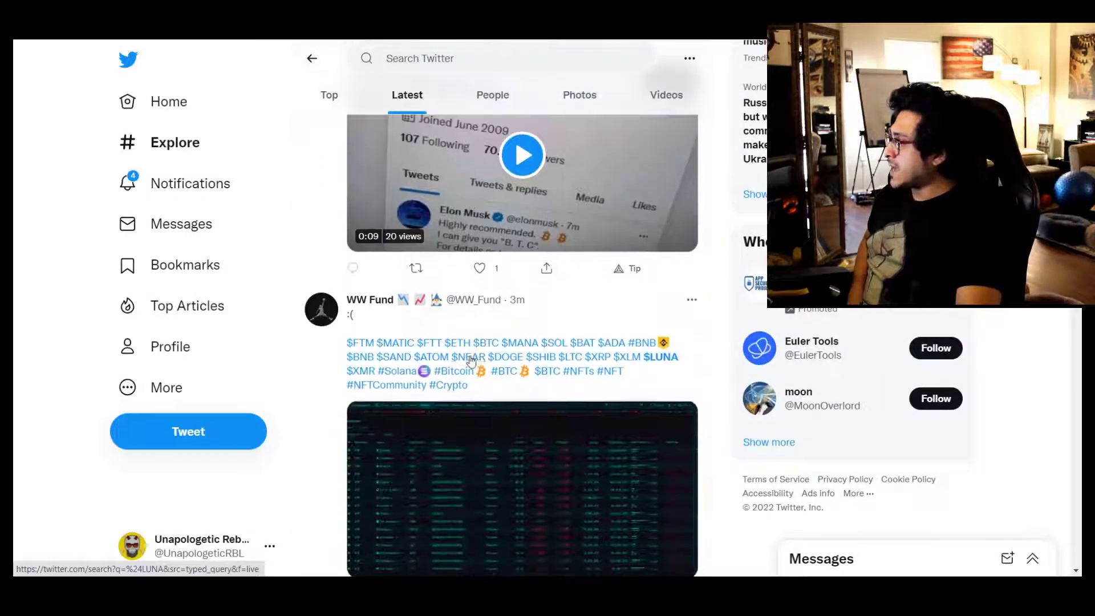
{"action": "scroll", "coordinate": [471, 360], "scroll_direction": "down", "scroll_amount": 13}
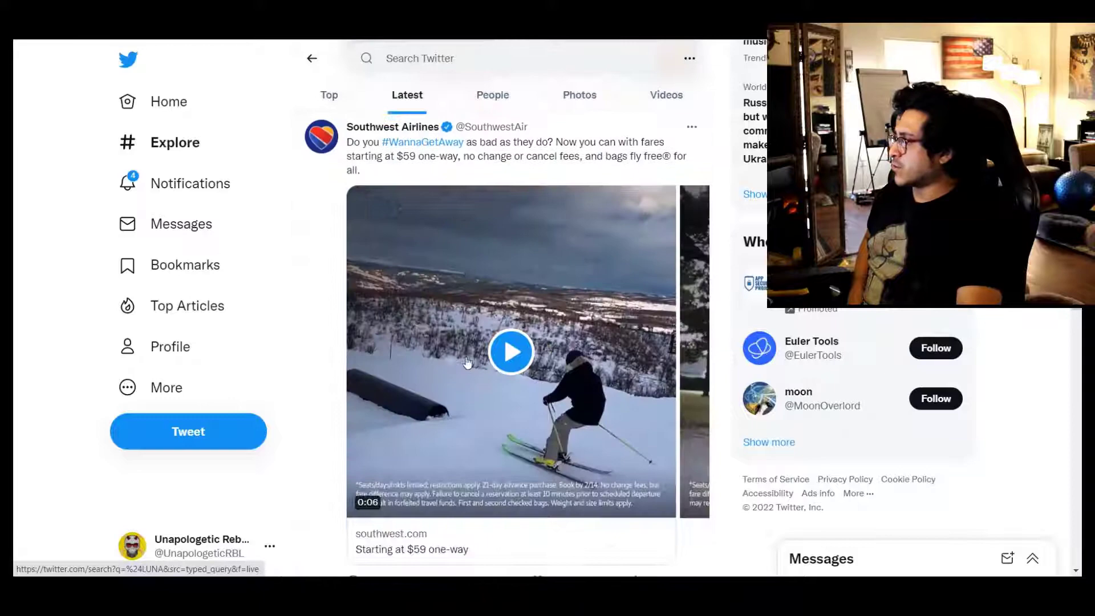
{"action": "scroll", "coordinate": [467, 362], "scroll_direction": "up", "scroll_amount": 7}
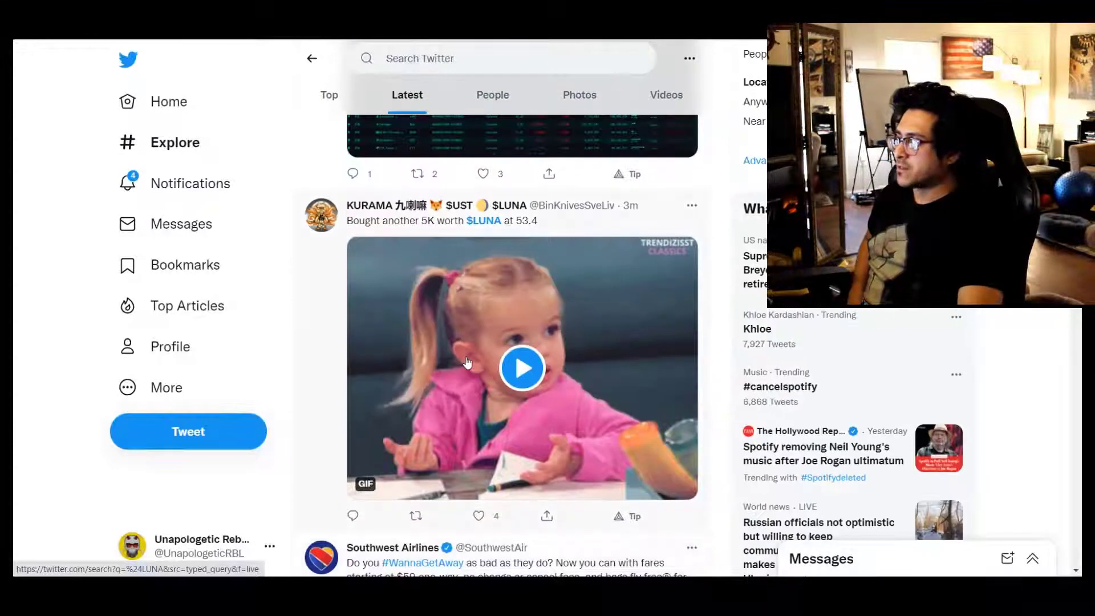
{"action": "scroll", "coordinate": [466, 363], "scroll_direction": "up", "scroll_amount": 10}
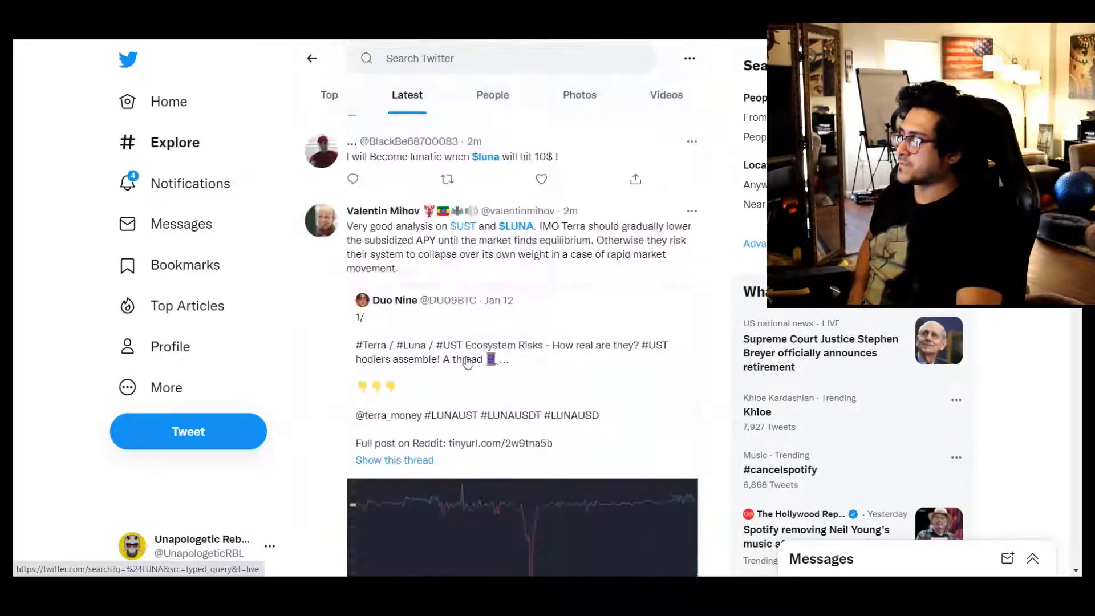
{"action": "scroll", "coordinate": [468, 363], "scroll_direction": "up", "scroll_amount": 5}
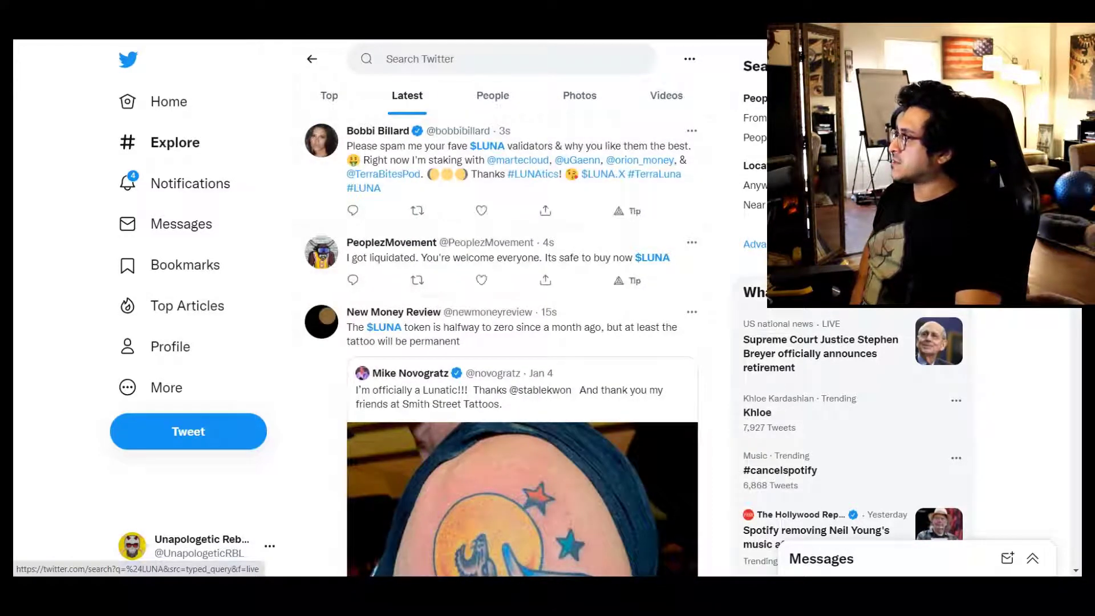
Step: Switch through the open browser pages to the bot's Social Integrations modules and return to the $LUNA tweets
{"action": "key", "text": "ctrl+Tab"}
{"action": "key", "text": "ctrl+Tab"}
{"action": "key", "text": "ctrl+Tab"}
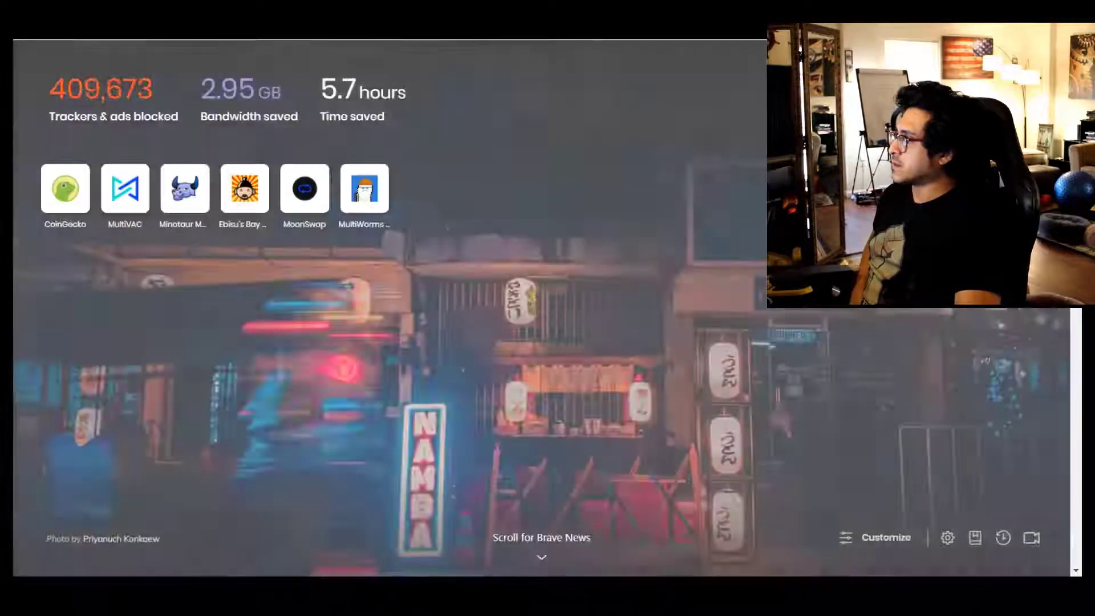
{"action": "key", "text": "ctrl+Tab"}
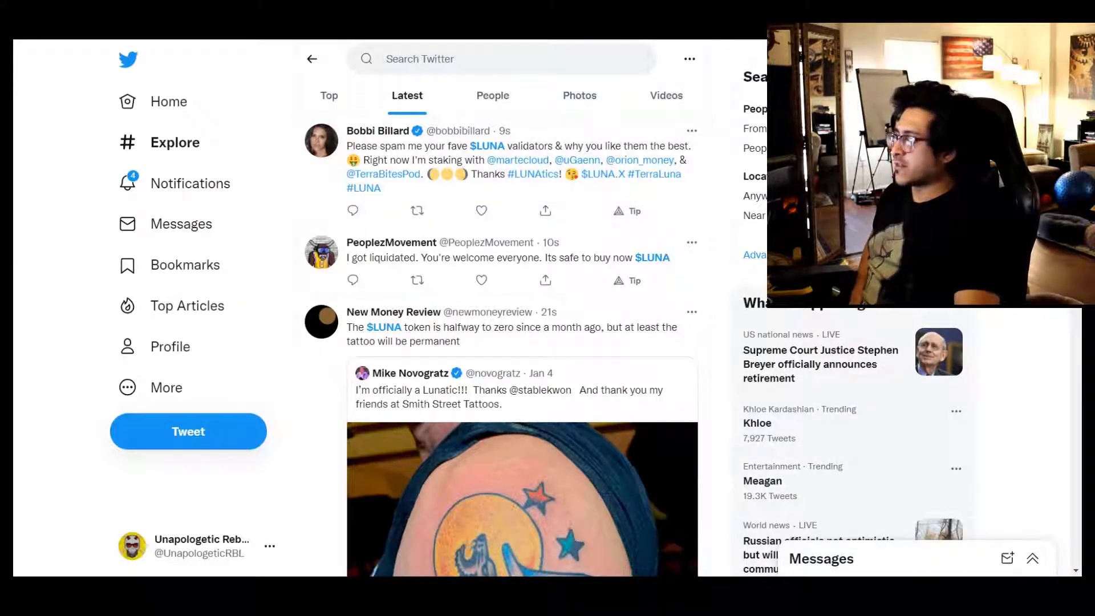
{"action": "key", "text": "ctrl+Tab"}
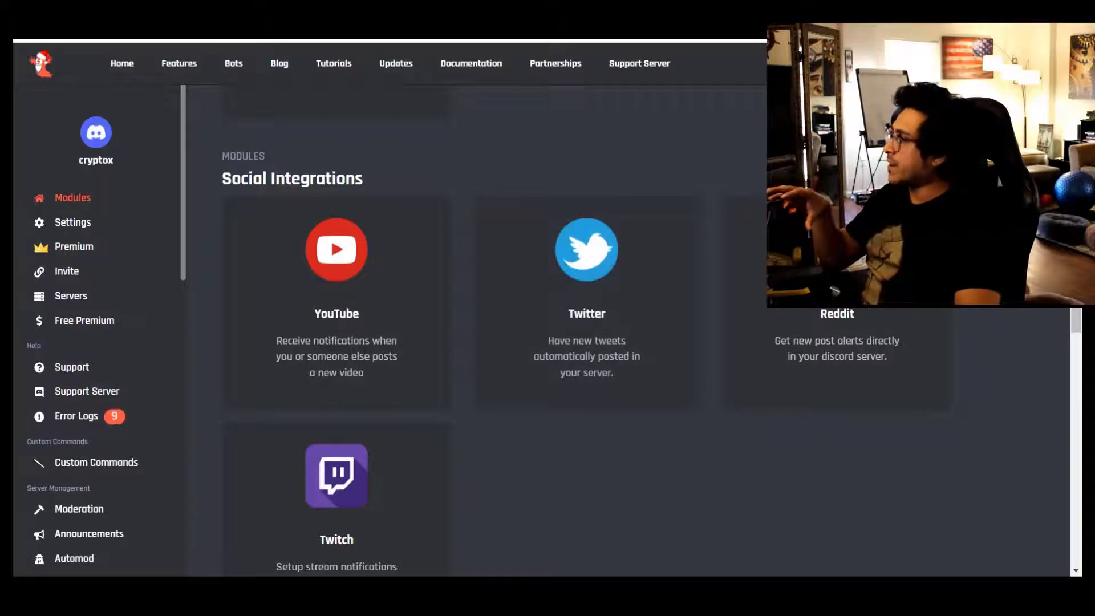
{"action": "key", "text": "ctrl+Tab"}
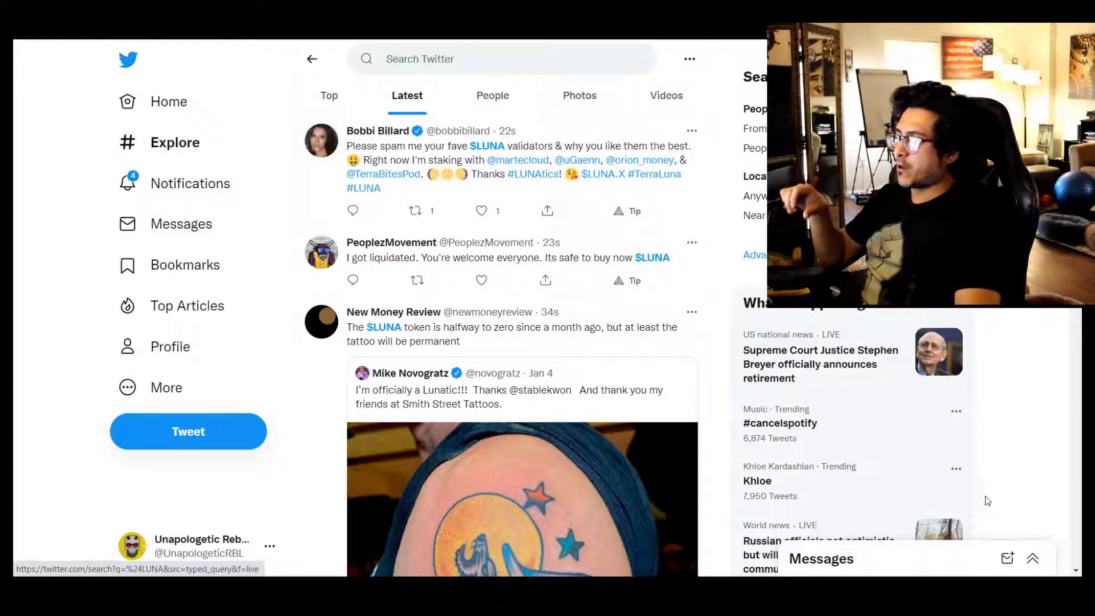
Step: Examine the newly loaded $LUNA tweets and preview the profile of the author of a support-level post
{"action": "left_click", "coordinate": [483, 64]}
{"action": "key", "text": "Escape"}
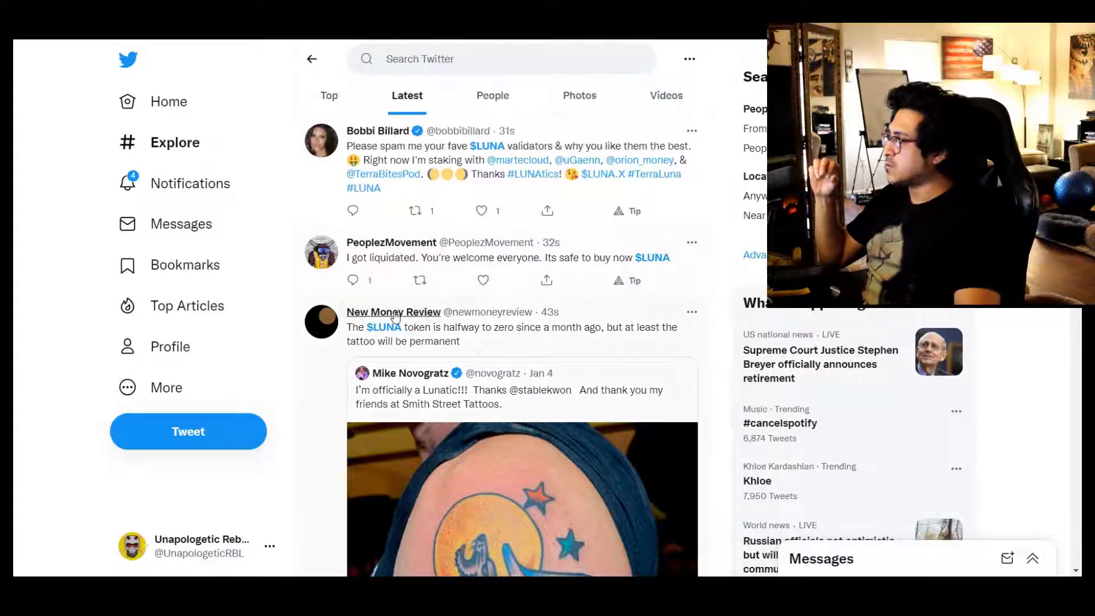
{"action": "scroll", "coordinate": [396, 316], "scroll_direction": "down", "scroll_amount": 10}
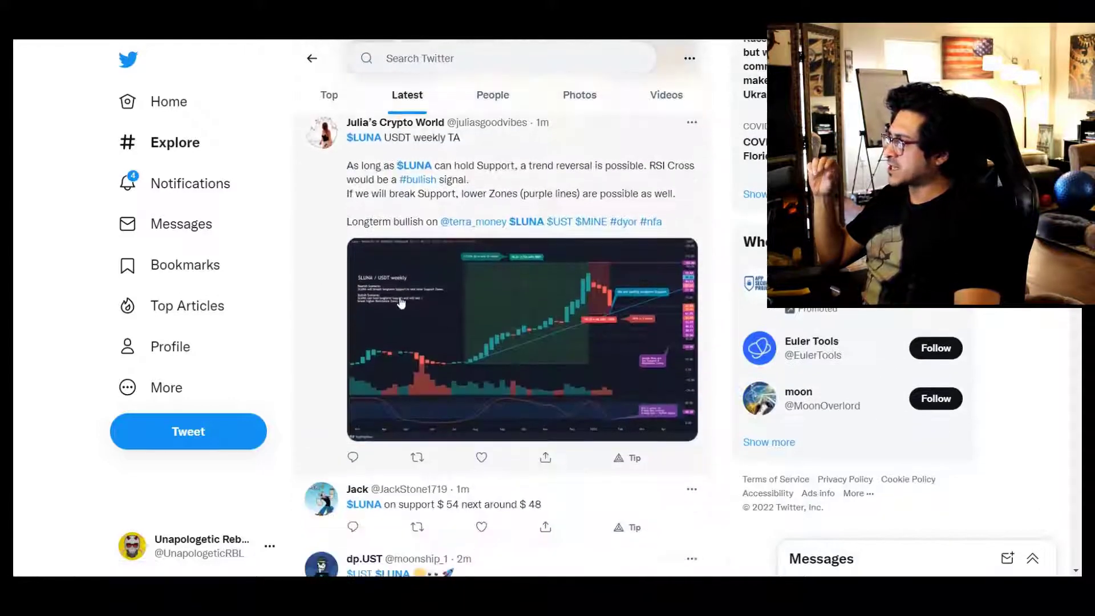
{"action": "scroll", "coordinate": [392, 398], "scroll_direction": "down", "scroll_amount": 2}
{"action": "mouse_move", "coordinate": [356, 355]}
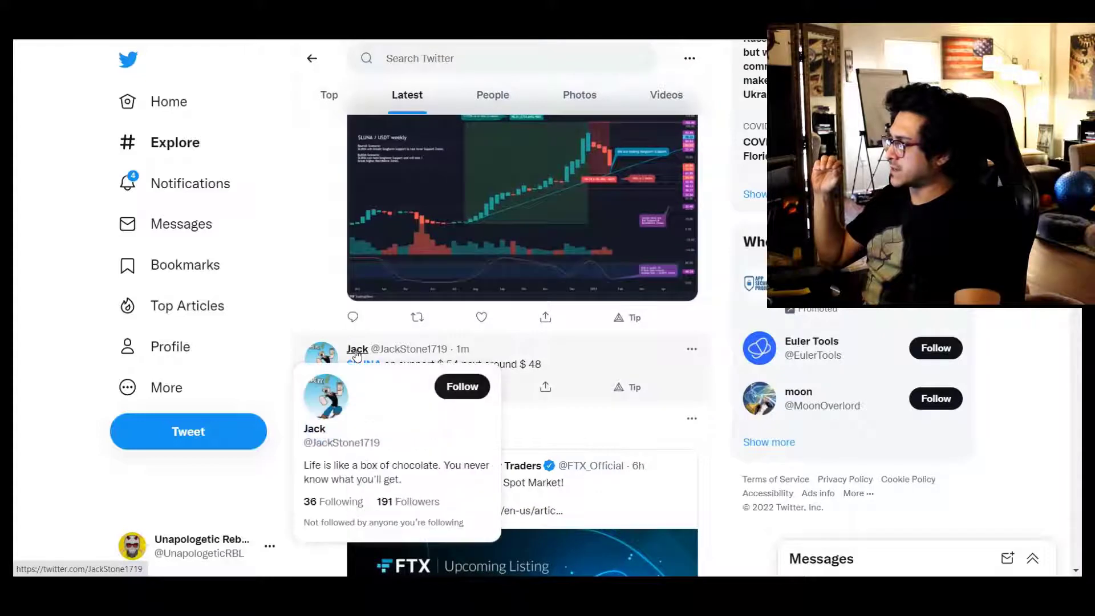
{"action": "scroll", "coordinate": [376, 336], "scroll_direction": "down", "scroll_amount": 2}
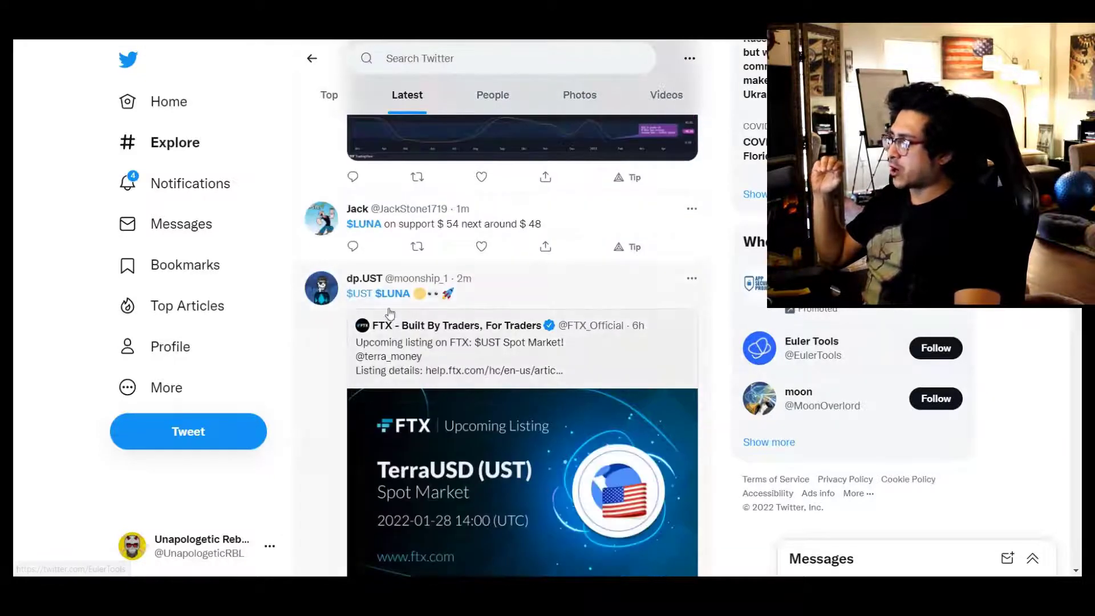
{"action": "scroll", "coordinate": [390, 314], "scroll_direction": "up", "scroll_amount": 8}
{"action": "left_click", "coordinate": [484, 57]}
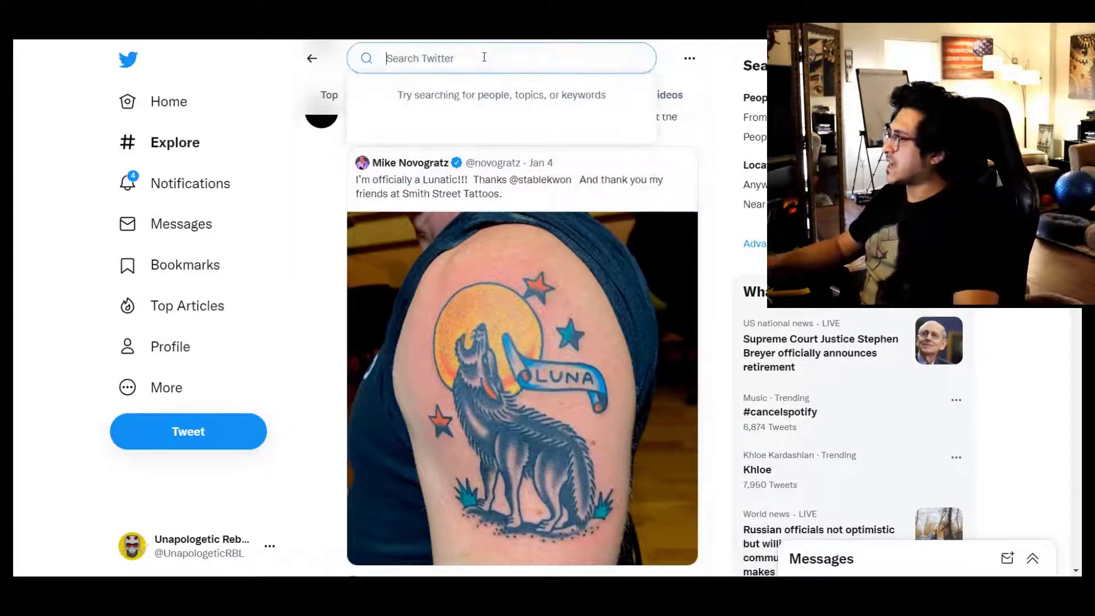
{"action": "type", "text": "terra"}
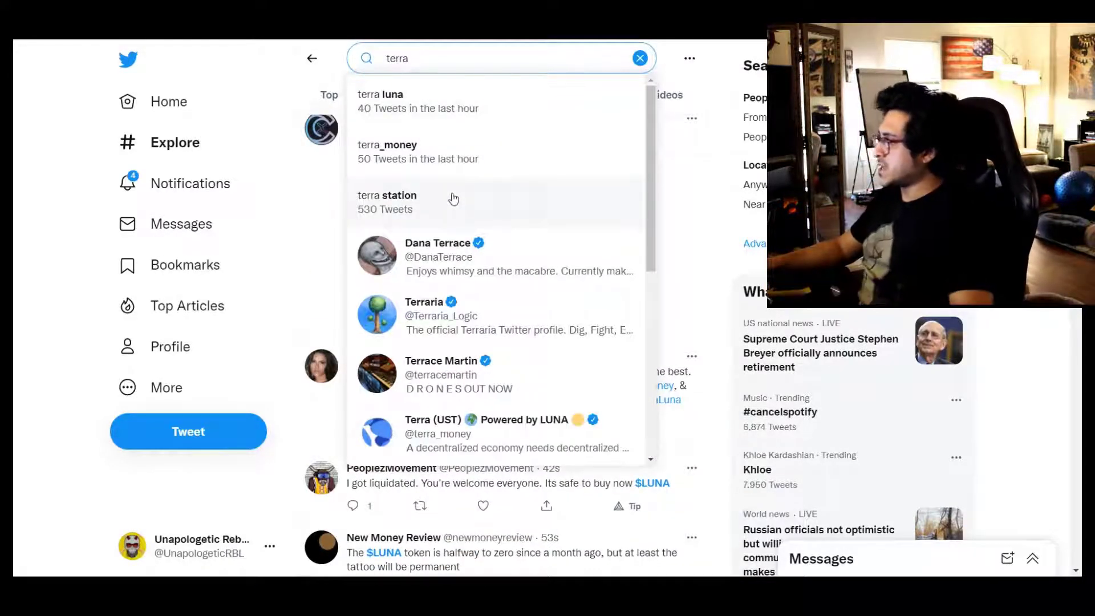
{"action": "left_click", "coordinate": [499, 446]}
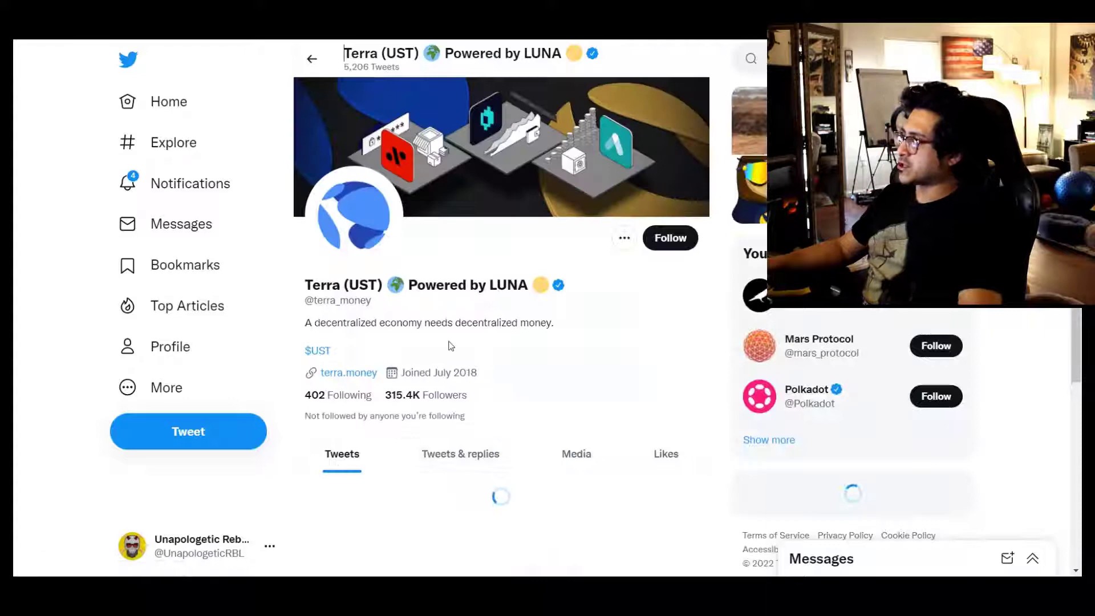
{"action": "scroll", "coordinate": [680, 248], "scroll_direction": "down", "scroll_amount": 2}
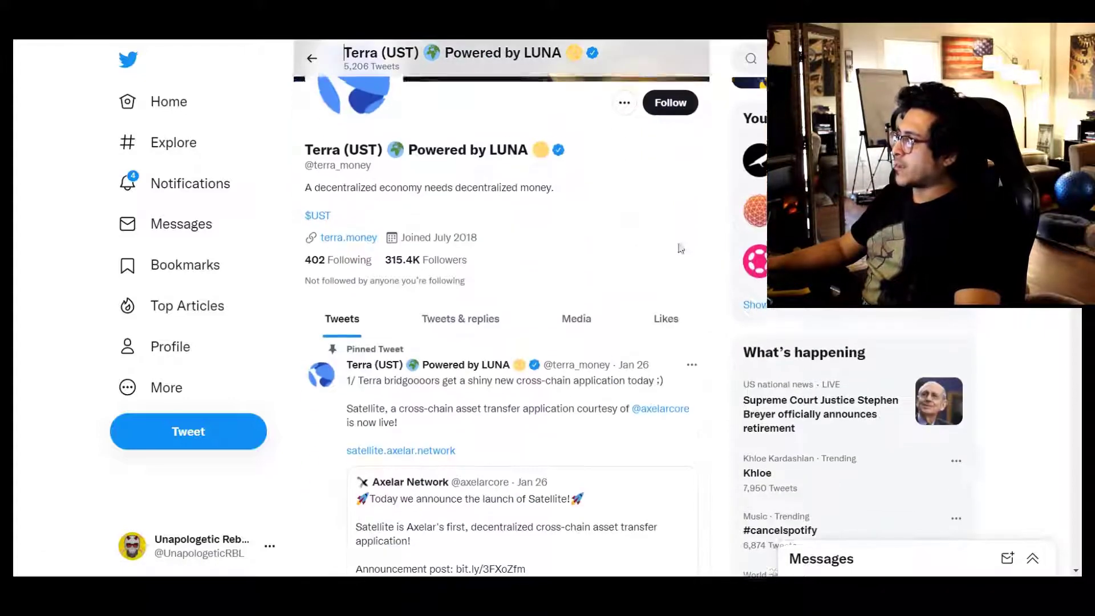
{"action": "scroll", "coordinate": [679, 248], "scroll_direction": "down", "scroll_amount": 2}
{"action": "scroll", "coordinate": [684, 210], "scroll_direction": "up", "scroll_amount": 3}
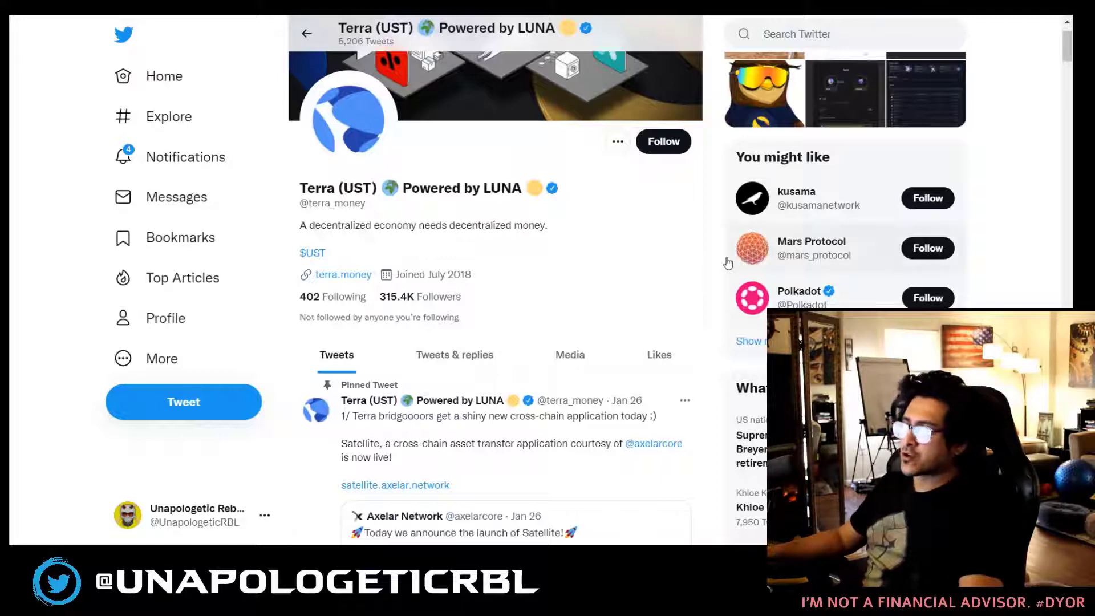
Step: Open the full list of accounts similar to Terra (UST) and browse it, previewing the Pylon Protocol profile
{"action": "left_click", "coordinate": [754, 341]}
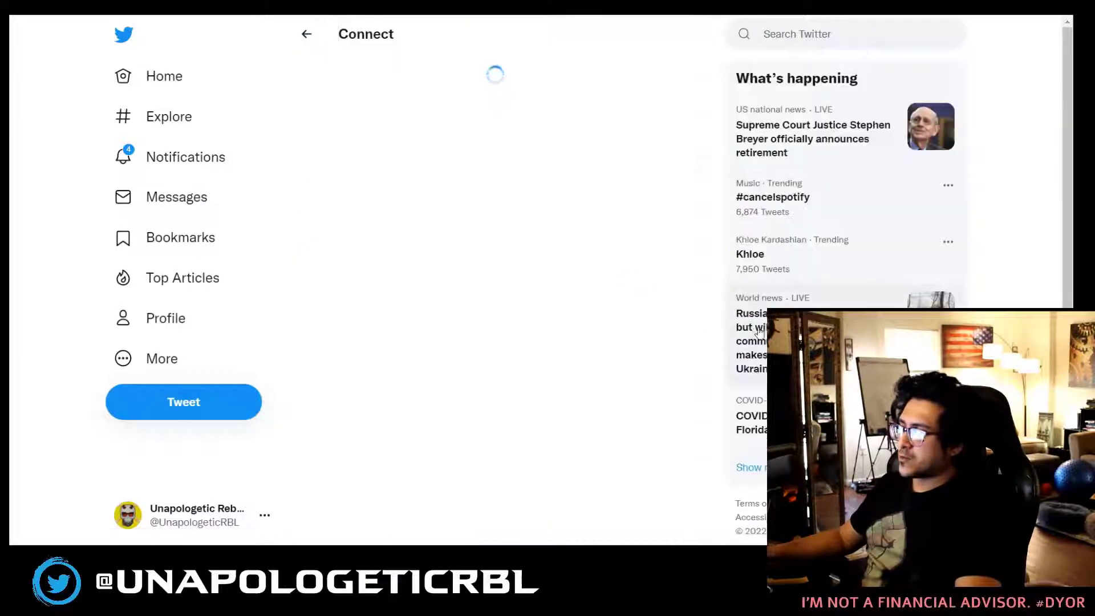
{"action": "scroll", "coordinate": [420, 183], "scroll_direction": "down", "scroll_amount": 1}
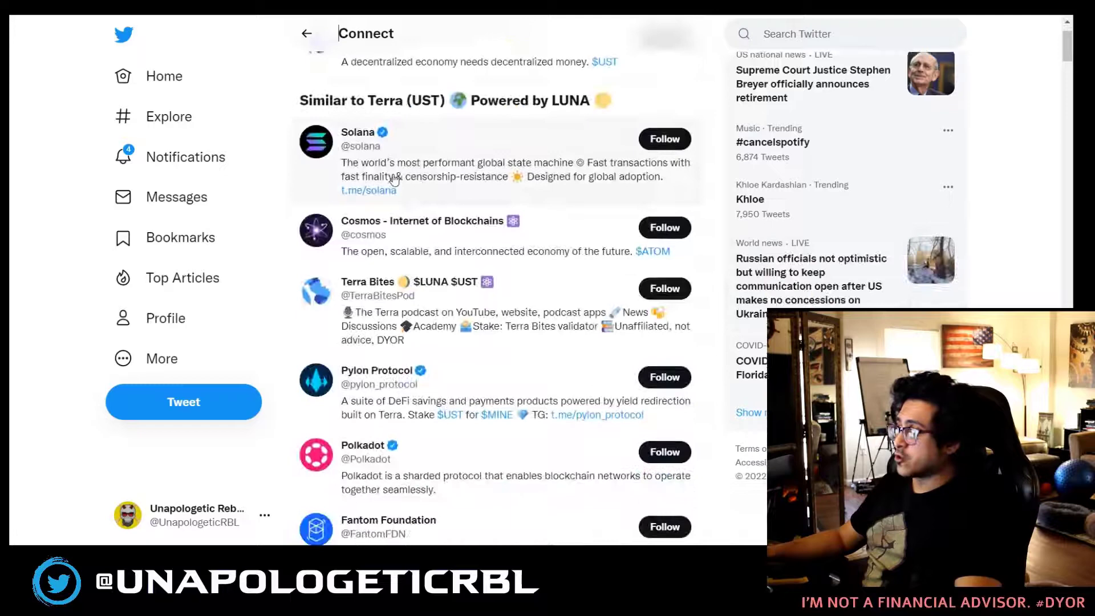
{"action": "scroll", "coordinate": [454, 199], "scroll_direction": "down", "scroll_amount": 1}
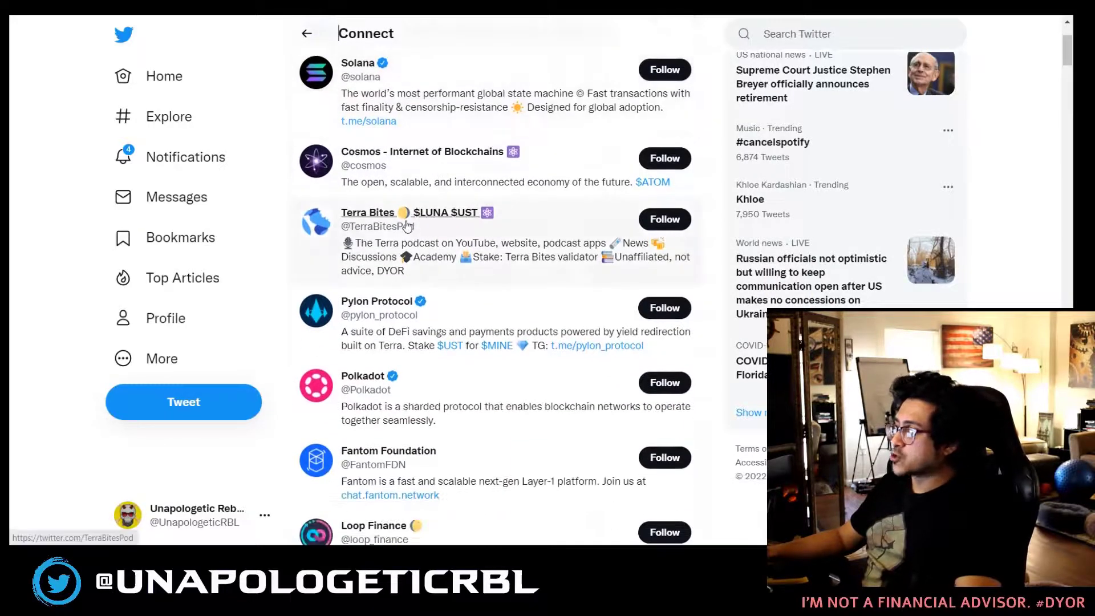
{"action": "mouse_move", "coordinate": [408, 227]}
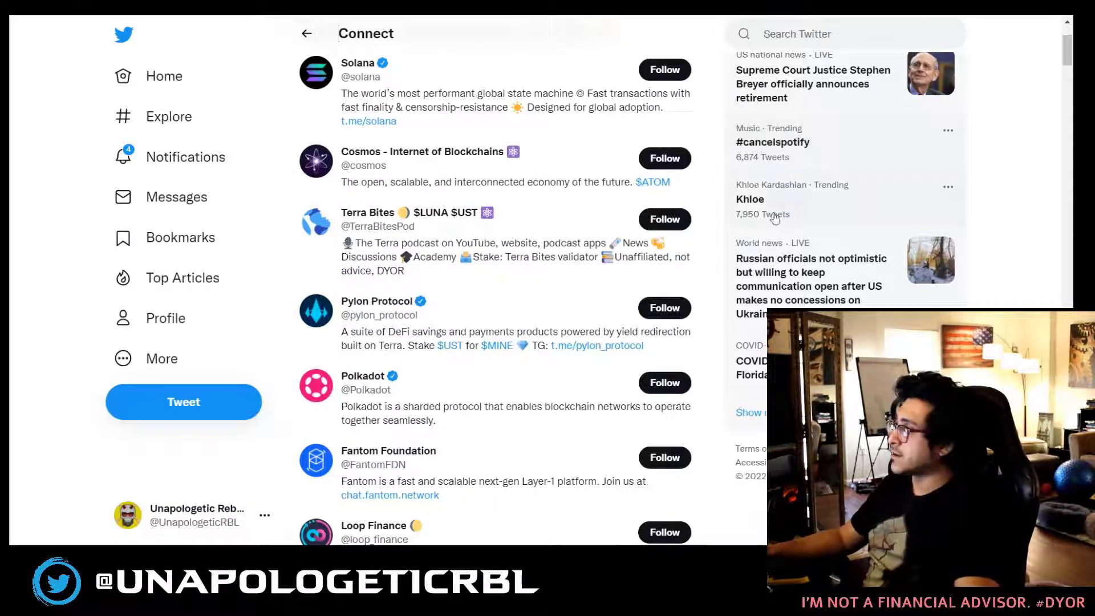
{"action": "scroll", "coordinate": [376, 276], "scroll_direction": "down", "scroll_amount": 2}
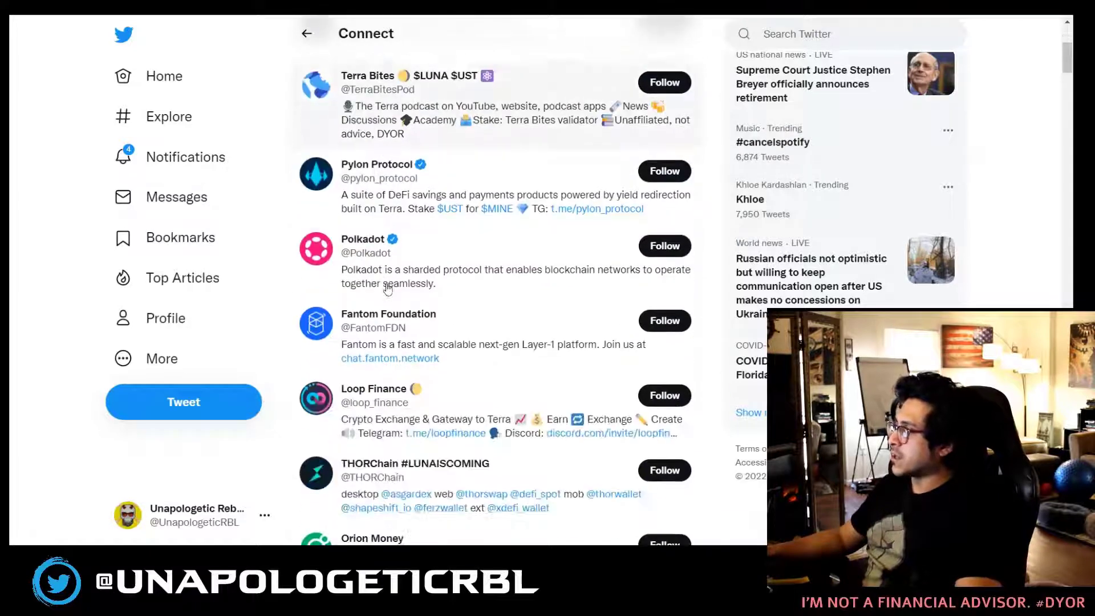
{"action": "mouse_move", "coordinate": [374, 180]}
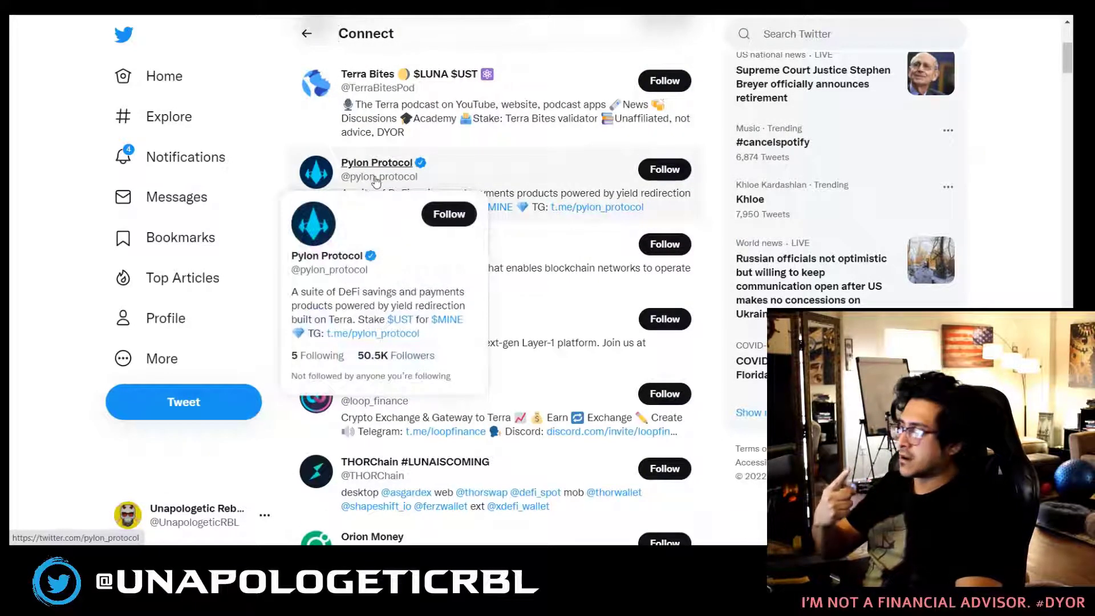
{"action": "scroll", "coordinate": [399, 230], "scroll_direction": "down", "scroll_amount": 2}
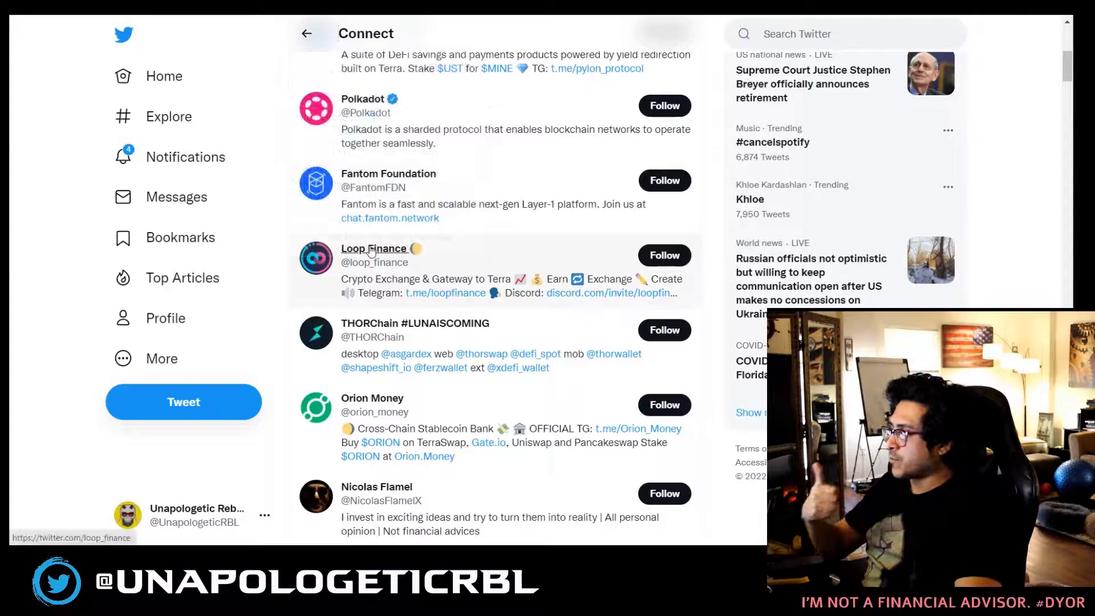
{"action": "mouse_move", "coordinate": [396, 260]}
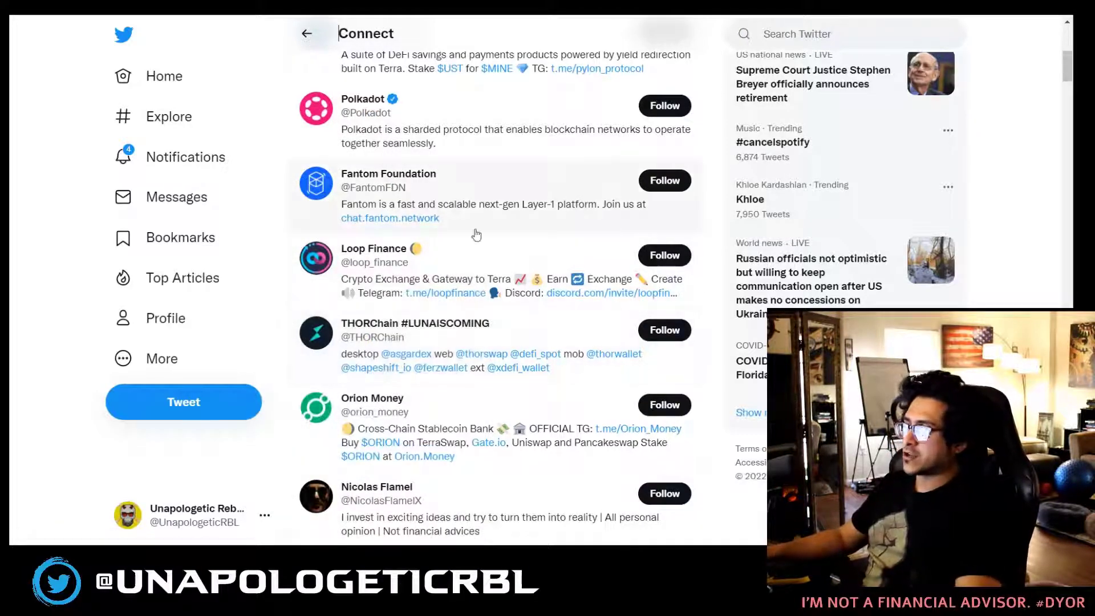
Step: Copy the Loop Finance handle from the Connect list and enter loop_finance as a new target in BotGhost's Twitter module
{"action": "left_click_drag", "start_coordinate": [408, 264], "coordinate": [348, 266]}
{"action": "key", "text": "ctrl+c"}
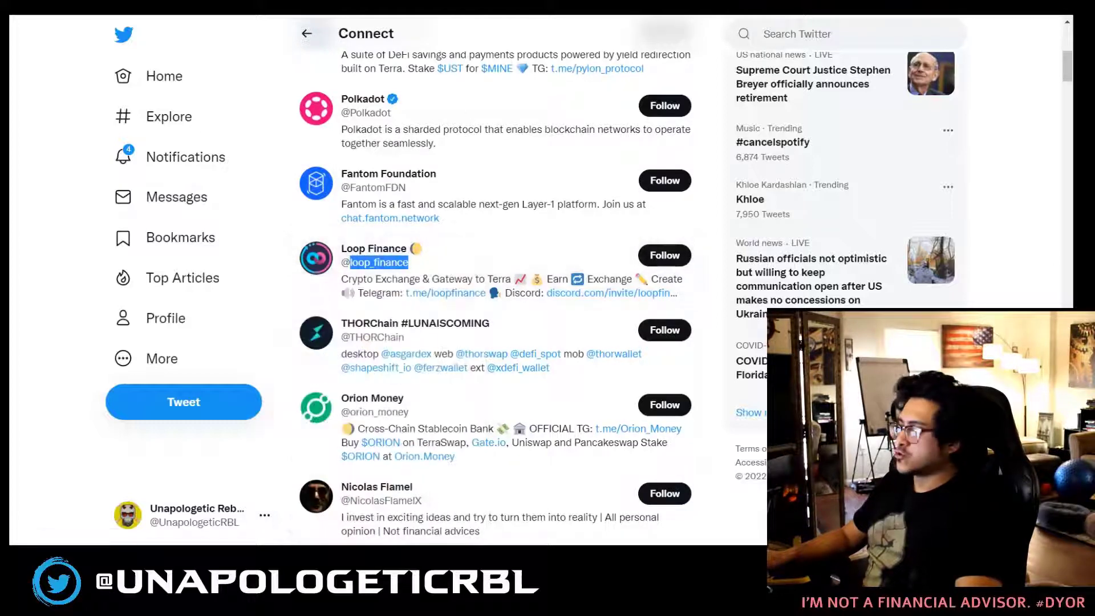
{"action": "key", "text": "alt+Tab"}
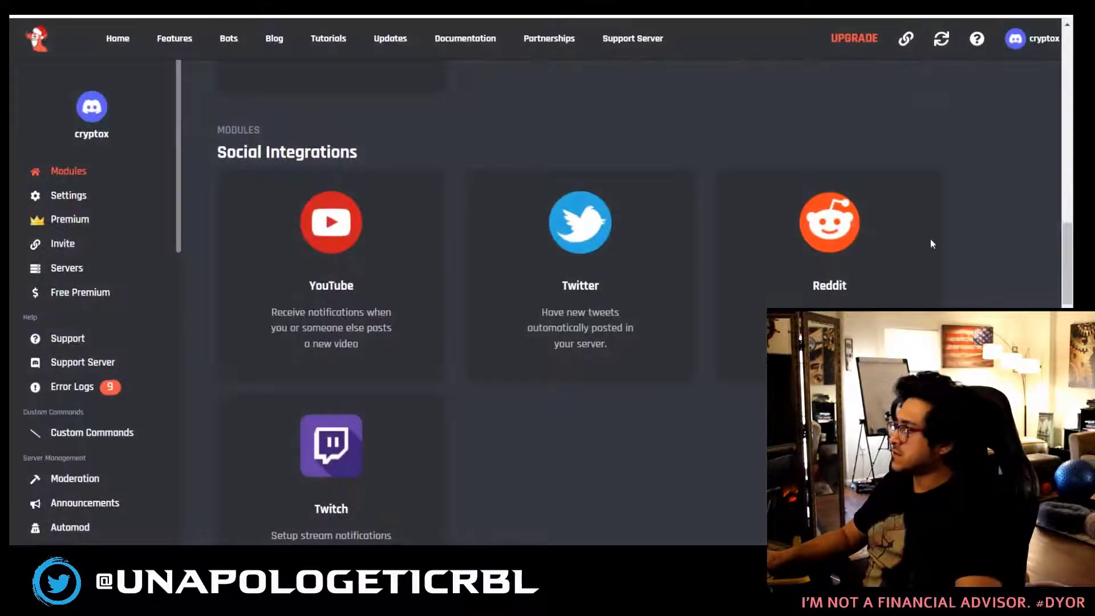
{"action": "left_click", "coordinate": [573, 280]}
{"action": "scroll", "coordinate": [554, 280], "scroll_direction": "down", "scroll_amount": 2}
{"action": "left_click", "coordinate": [409, 220]}
{"action": "key", "text": "ctrl+v"}
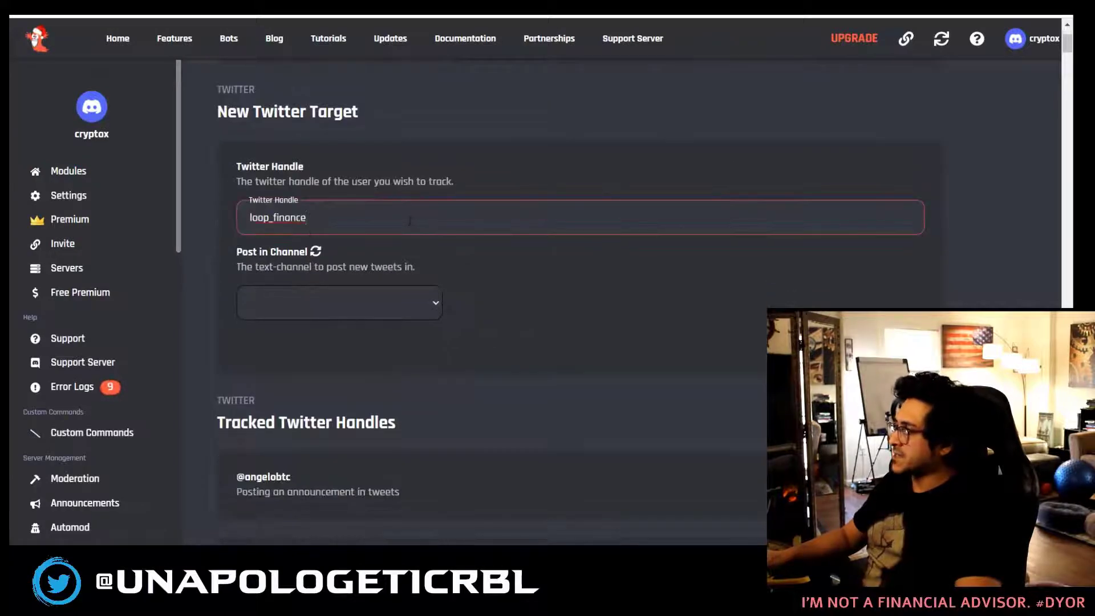
Step: Set the new Twitter target to post in the #luna channel and add it to the tracked handles
{"action": "left_click", "coordinate": [428, 303]}
{"action": "left_click", "coordinate": [367, 128]}
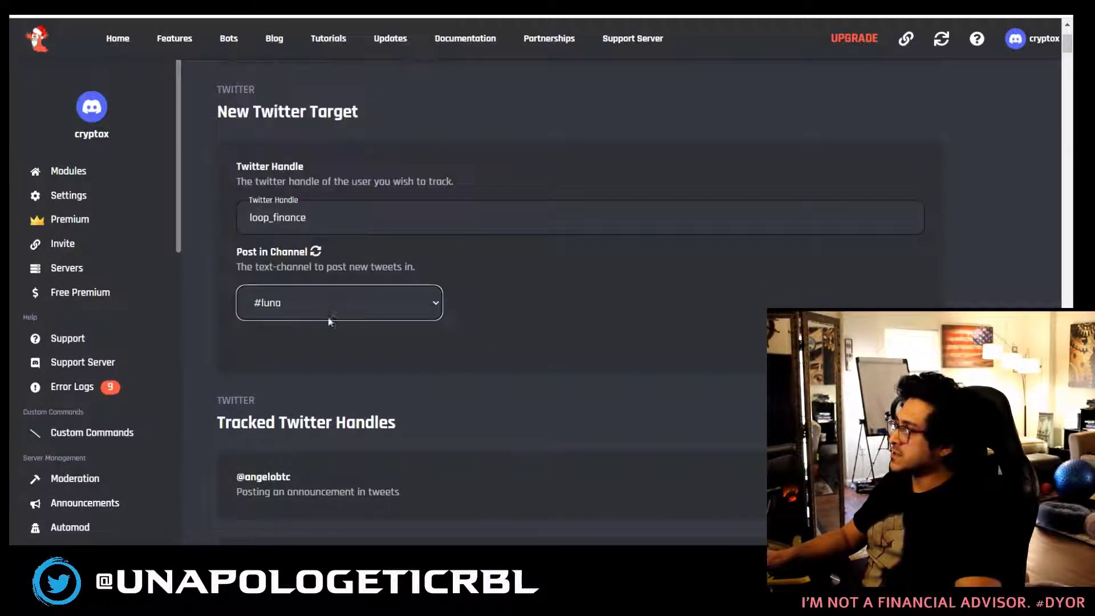
{"action": "left_click", "coordinate": [600, 345]}
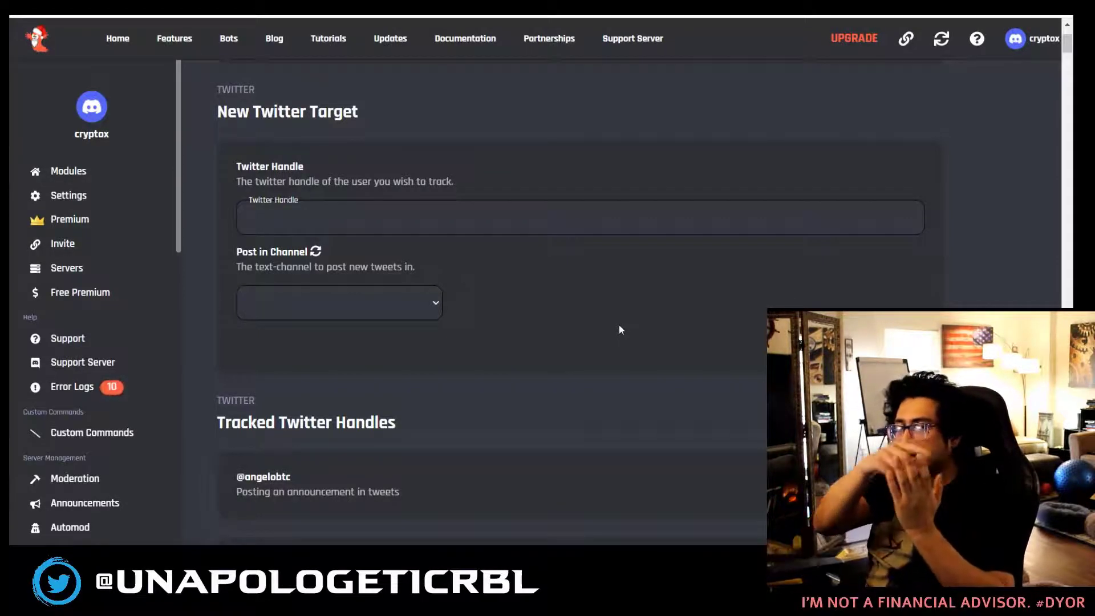
{"action": "scroll", "coordinate": [581, 278], "scroll_direction": "up", "scroll_amount": 1}
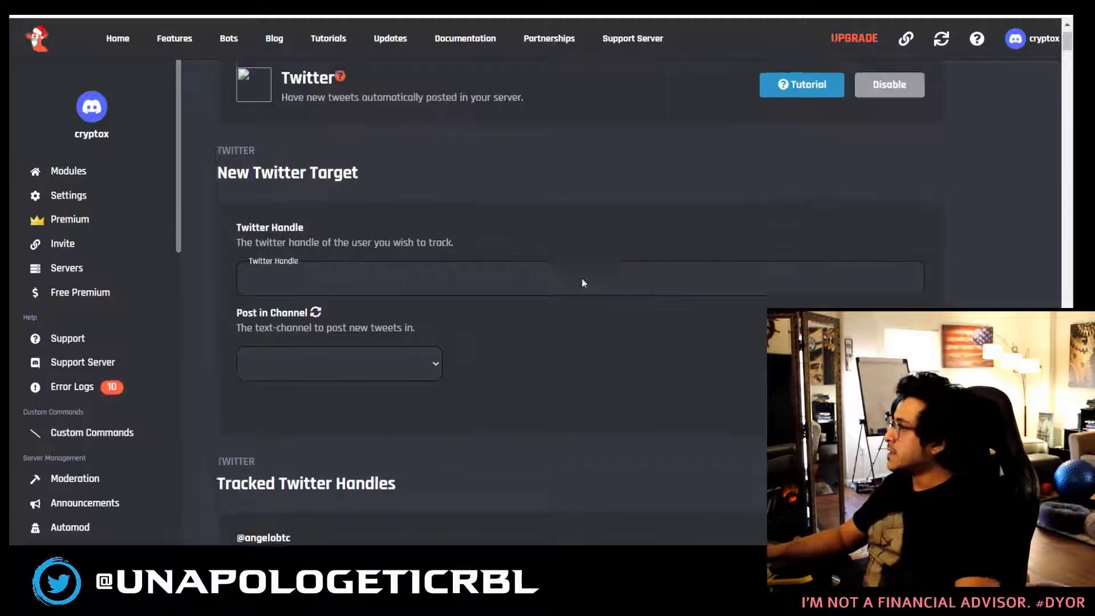
{"action": "scroll", "coordinate": [581, 283], "scroll_direction": "up", "scroll_amount": 1}
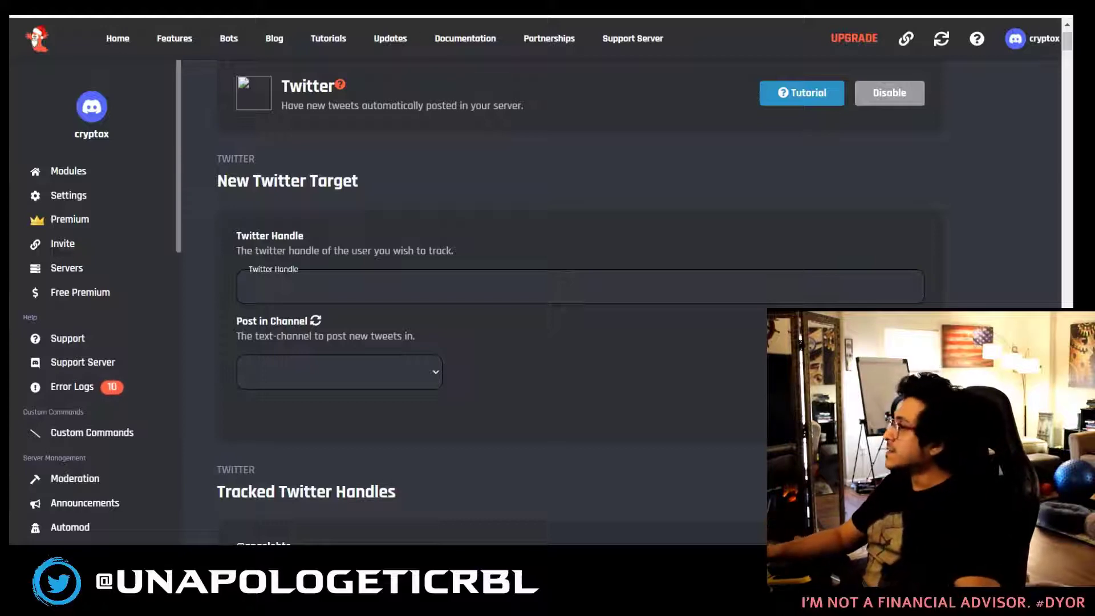
Step: Switch through the open 4chan /biz/ catalog and Reddit post pages, and return to Twitter's Connect list
{"action": "key", "text": "ctrl+Tab"}
{"action": "key", "text": "ctrl+Tab"}
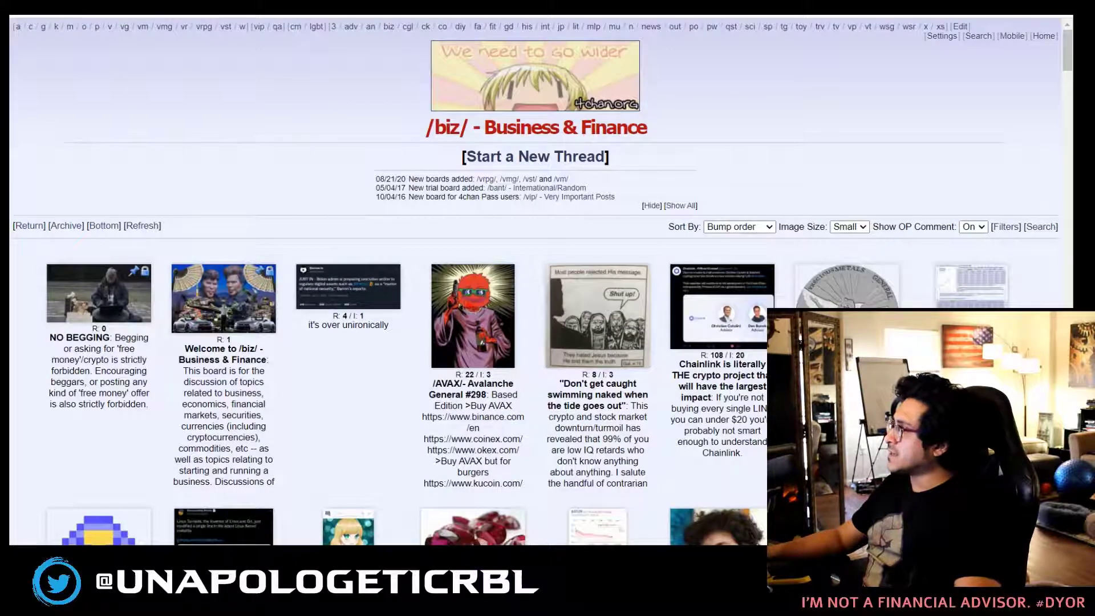
{"action": "key", "text": "ctrl+Tab"}
{"action": "key", "text": "ctrl+Tab"}
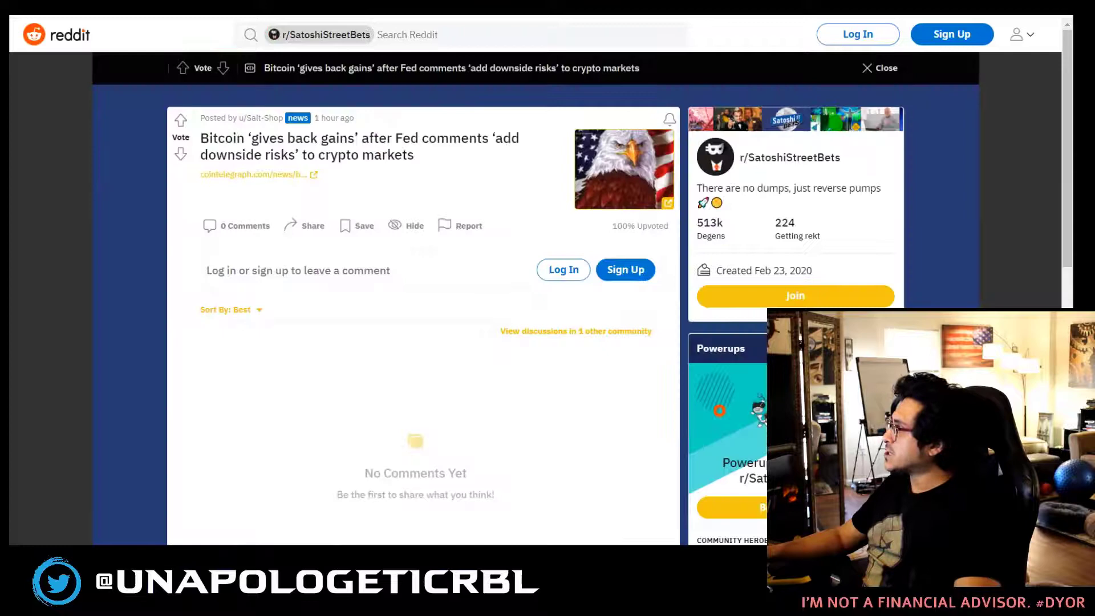
{"action": "key", "text": "ctrl+Tab"}
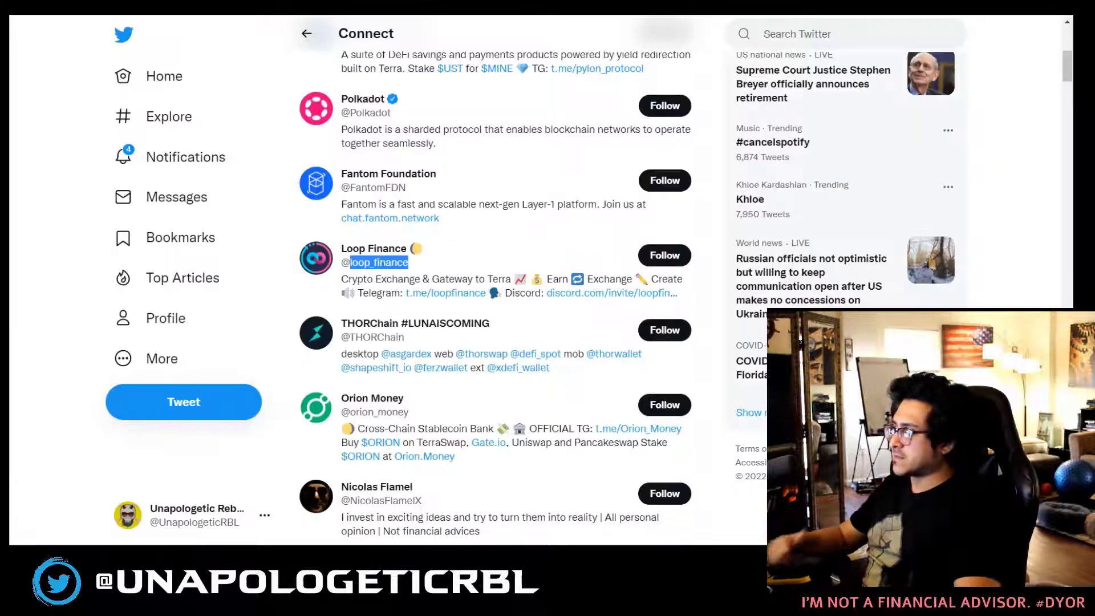
{"action": "key", "text": "ctrl+shift+Tab"}
{"action": "key", "text": "ctrl+Tab"}
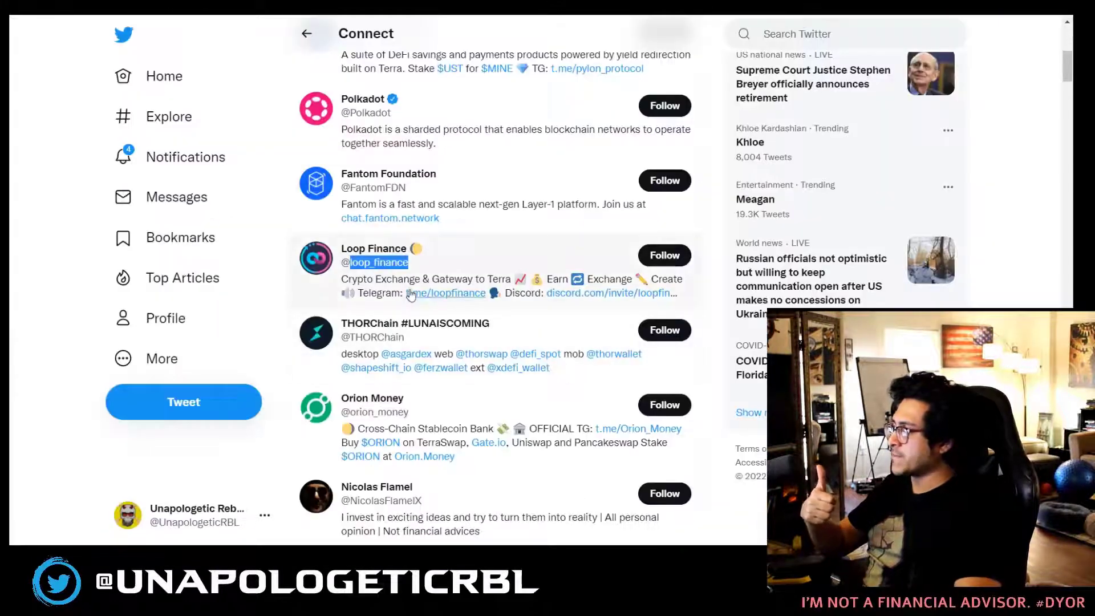
Step: Open the Loop Finance profile from the Connect list to look over its description, and switch to the open YouTube channel page
{"action": "scroll", "coordinate": [450, 257], "scroll_direction": "up", "scroll_amount": 4}
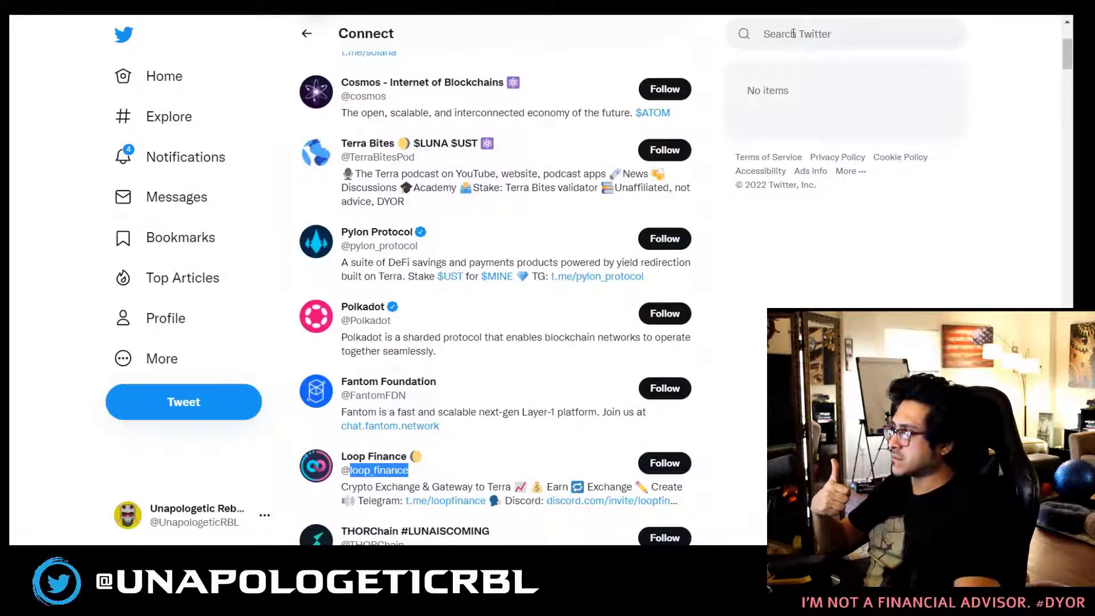
{"action": "scroll", "coordinate": [490, 260], "scroll_direction": "down", "scroll_amount": 3}
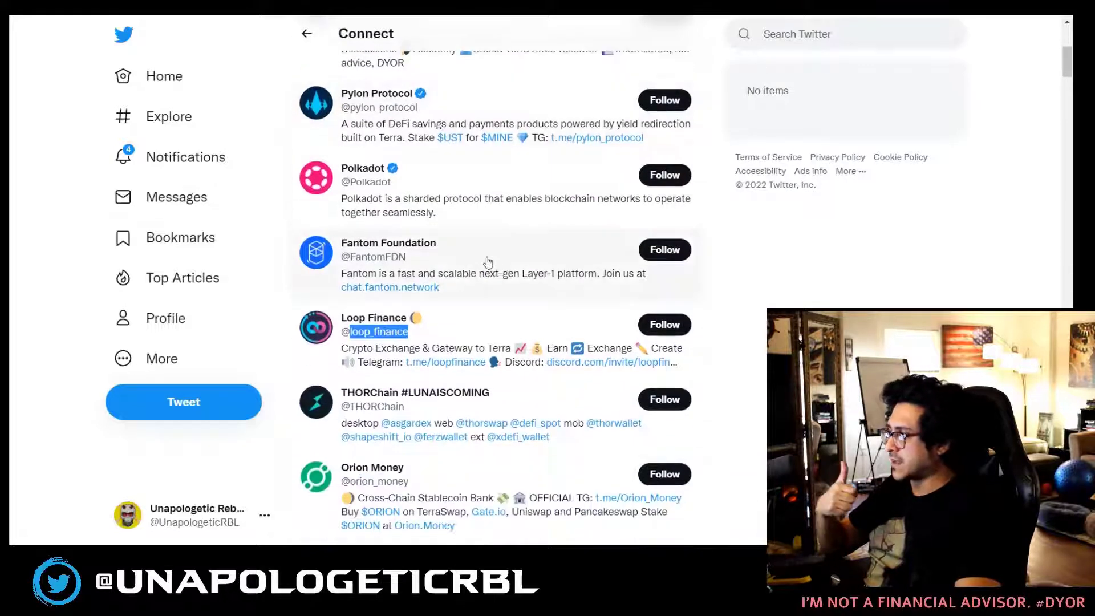
{"action": "left_click", "coordinate": [385, 319]}
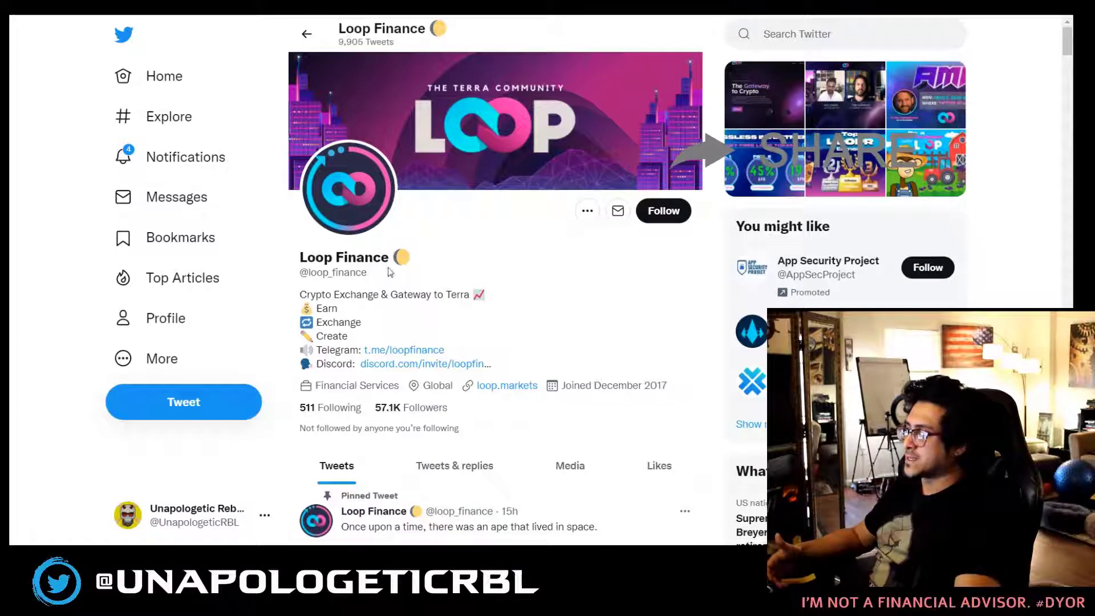
{"action": "left_click_drag", "start_coordinate": [394, 273], "coordinate": [433, 274]}
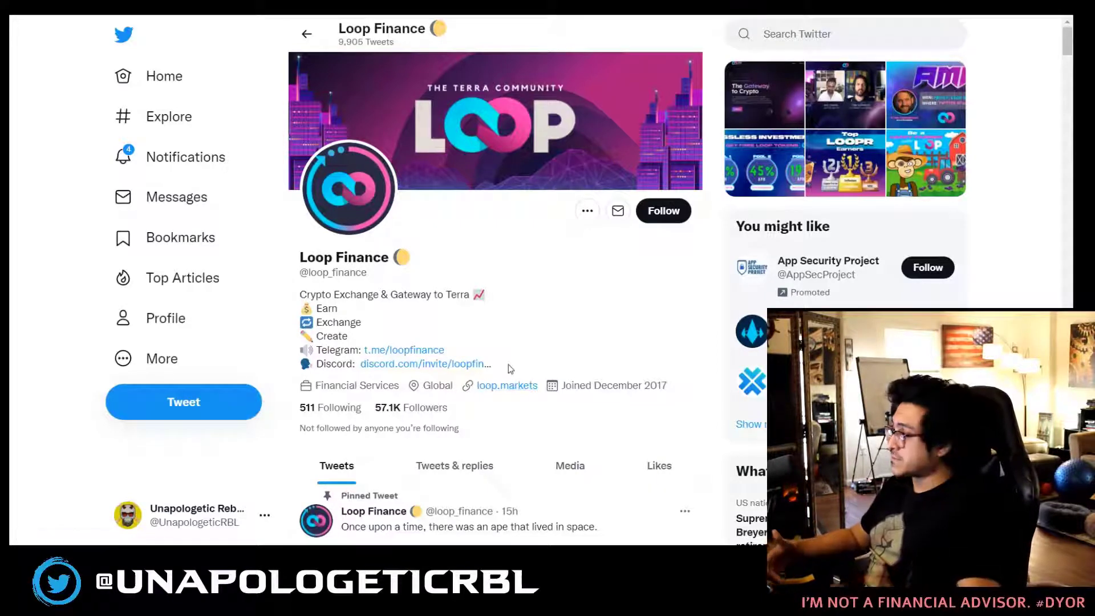
{"action": "key", "text": "ctrl+Tab"}
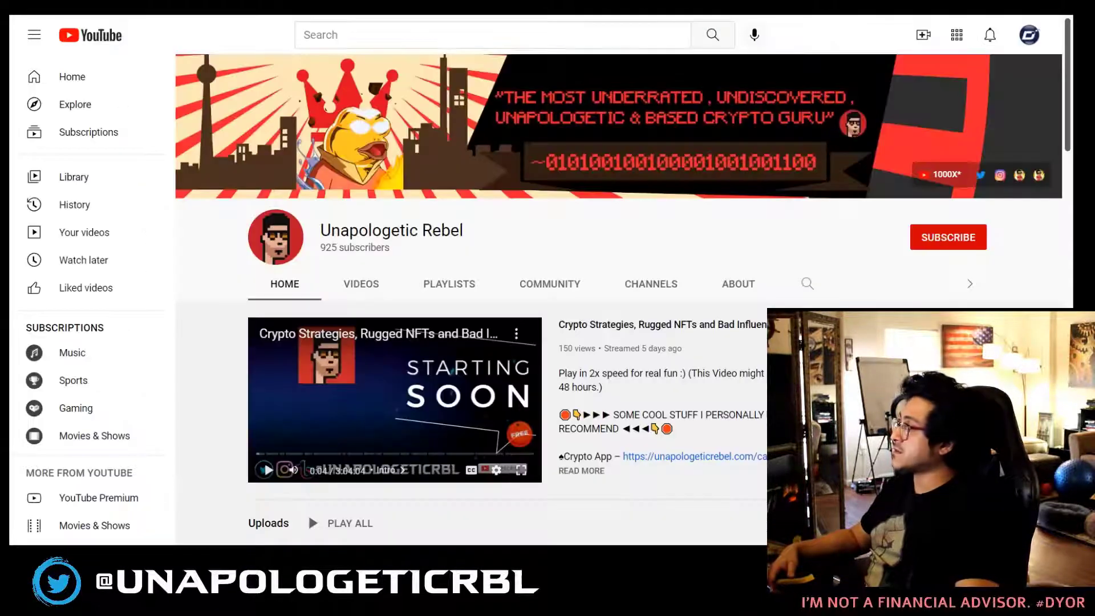